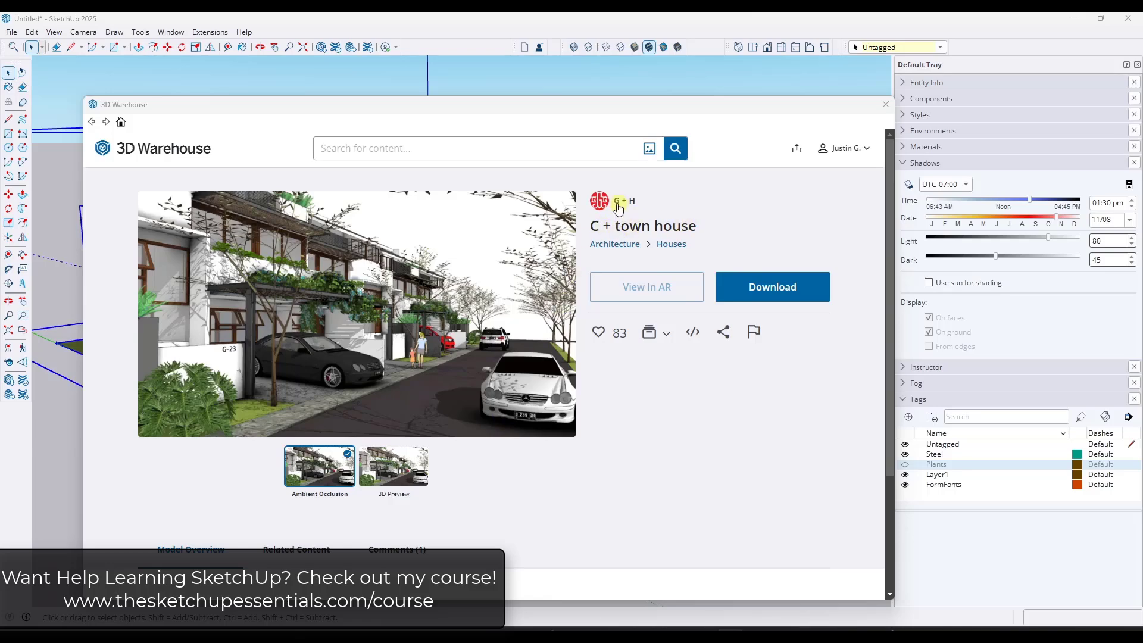
- Close the 3D Warehouse window, bring the row of townhouses into closer view and collapse the Tags section
click(885, 104)
key(o)
scroll(321, 265, up, 3)
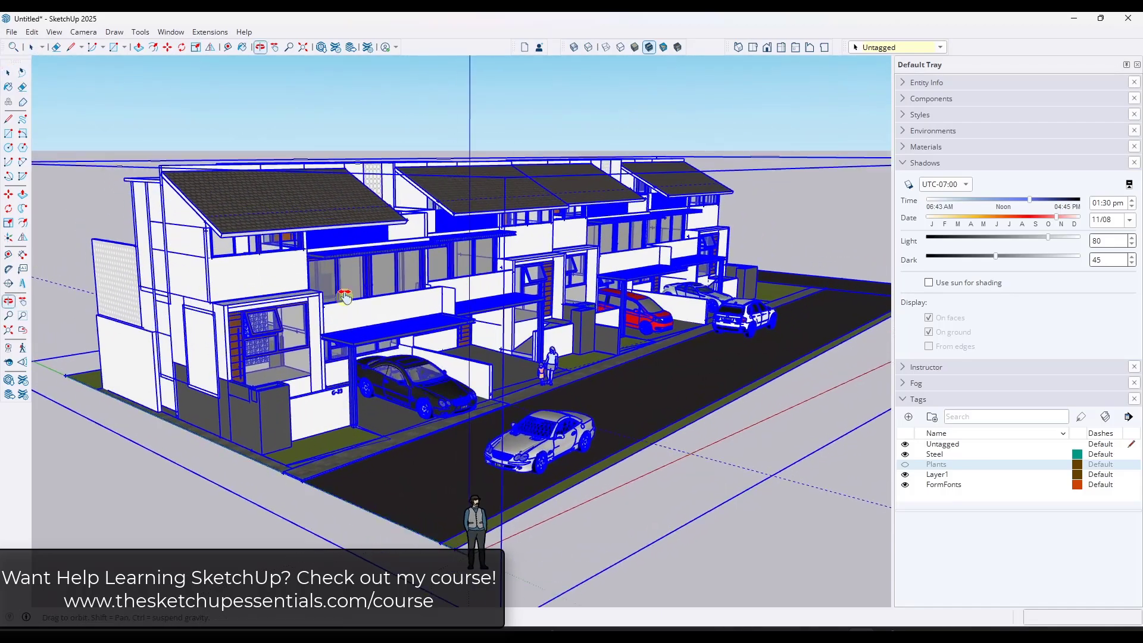
key(space)
scroll(348, 417, up, 2)
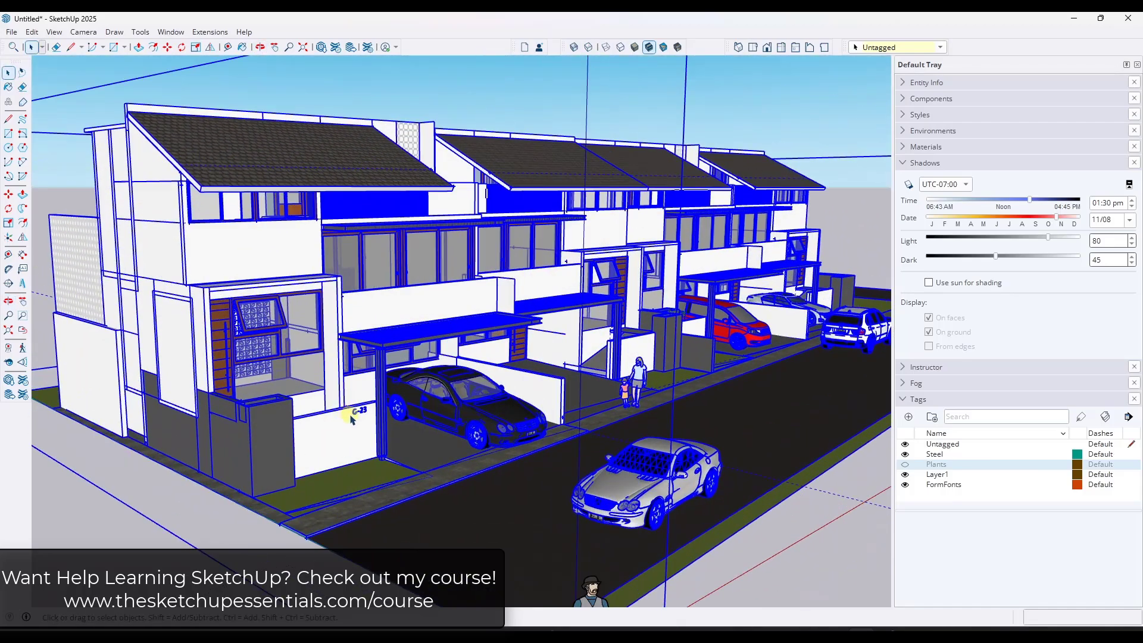
scroll(351, 419, down, 1)
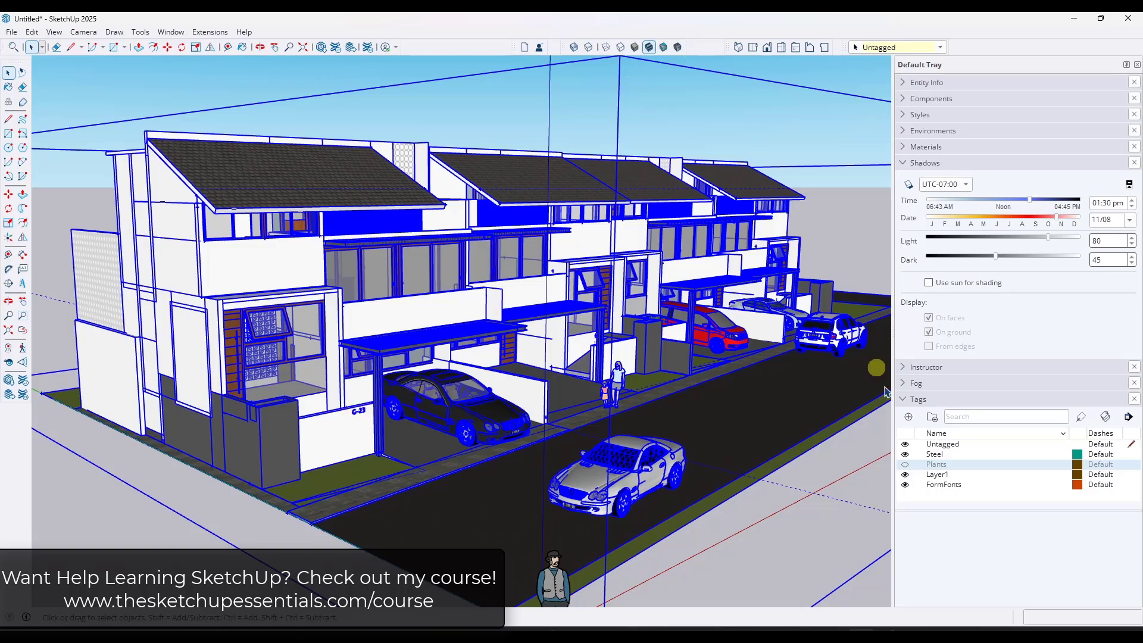
click(904, 399)
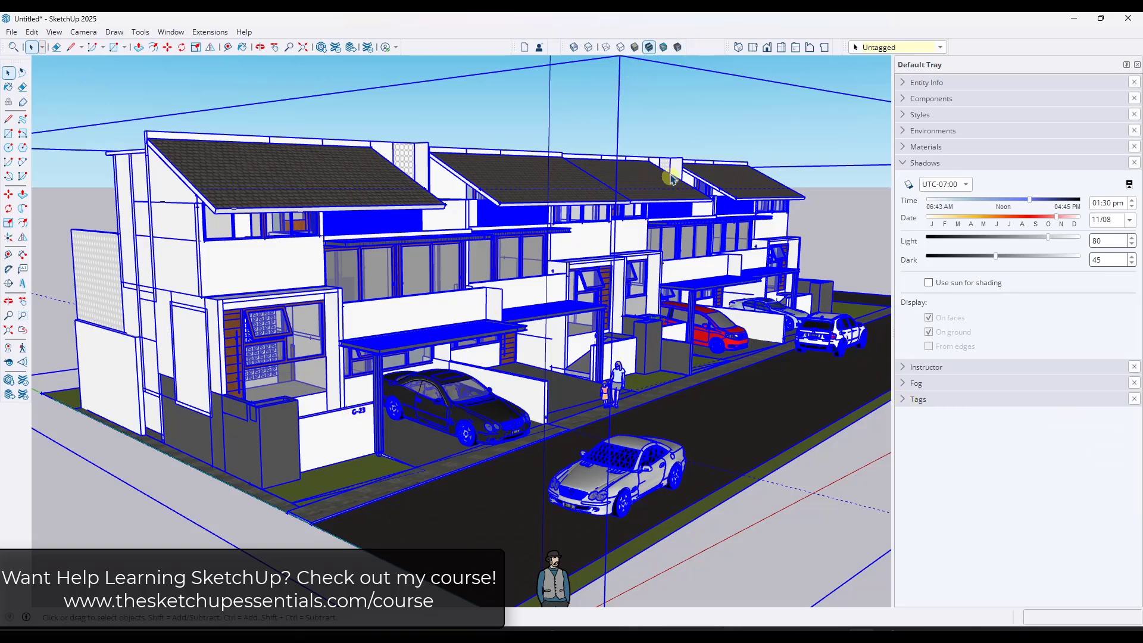
- Turn on photoreal materials and apply the Sky - Partial Clouds 2K IBL environment, leaving nothing selected
click(678, 47)
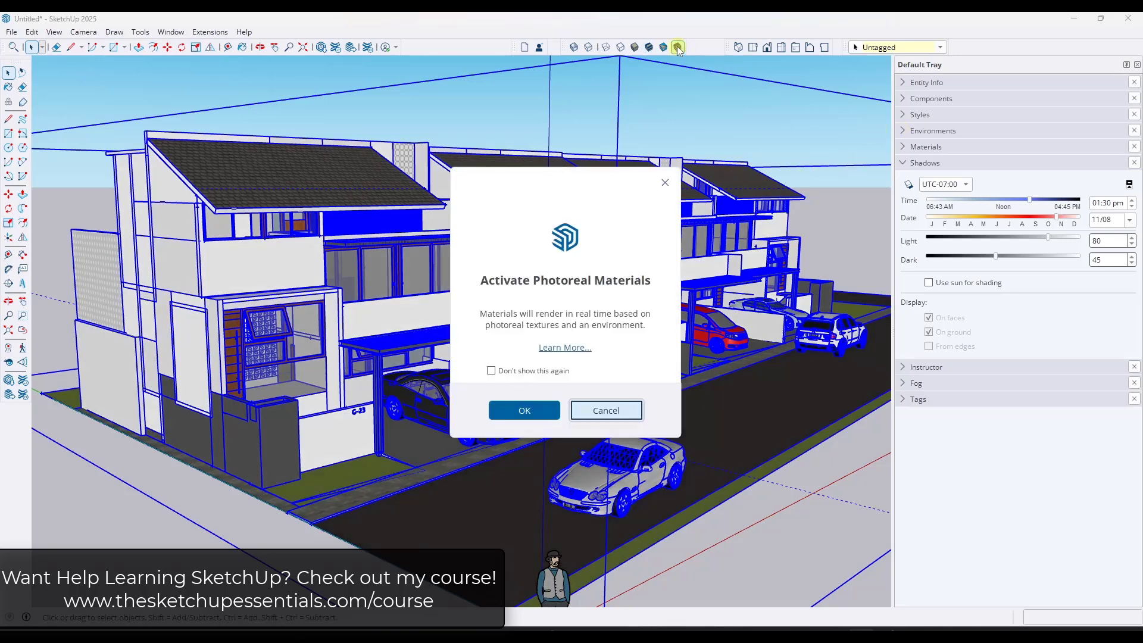
click(525, 412)
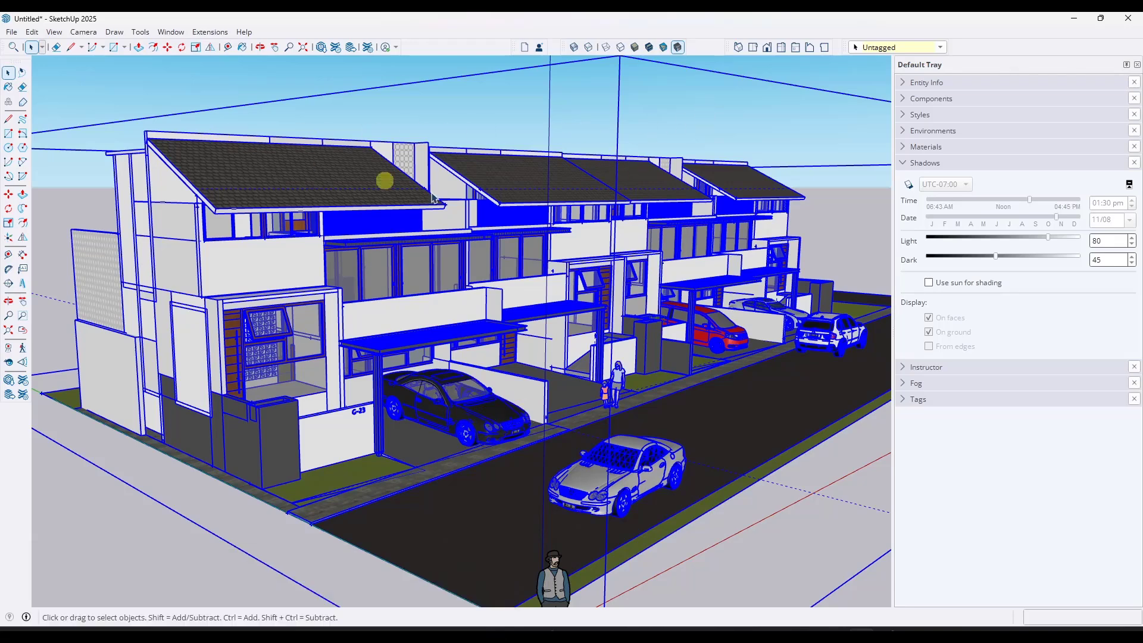
click(904, 131)
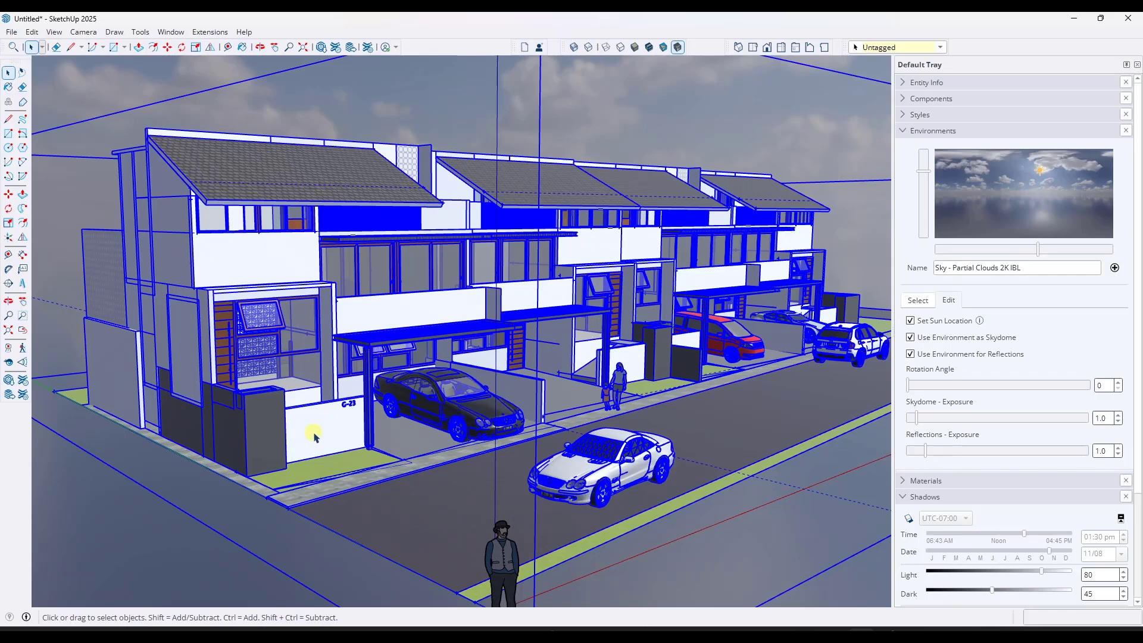
key(Escape)
click(906, 132)
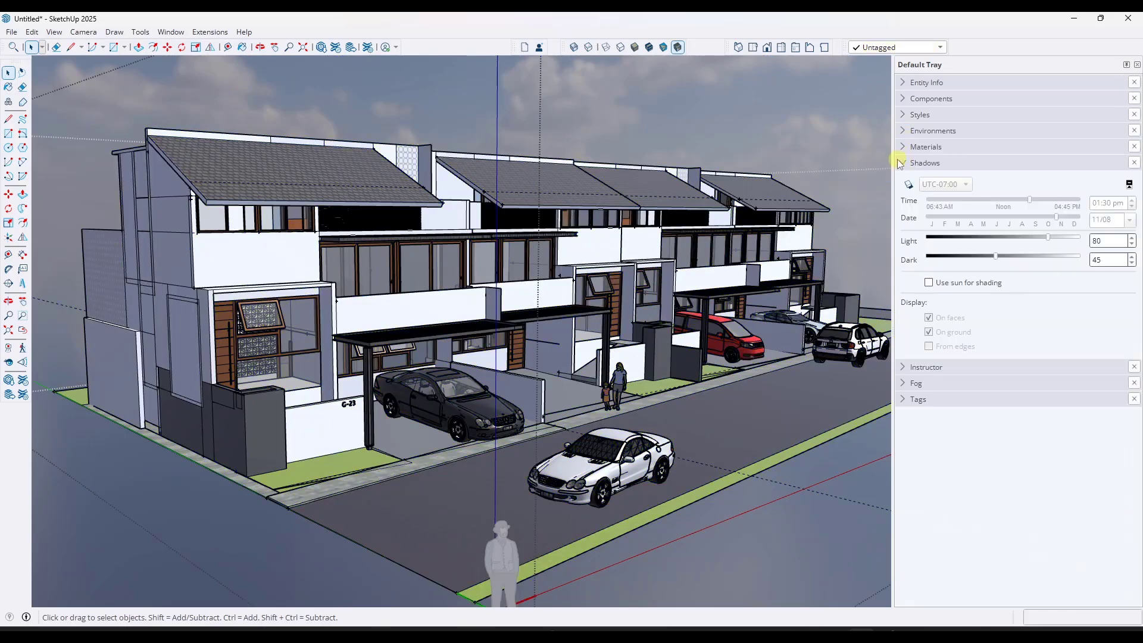
- Paint the low G-23 front wall with the Brick_20_1K material from the Brick collection
click(902, 147)
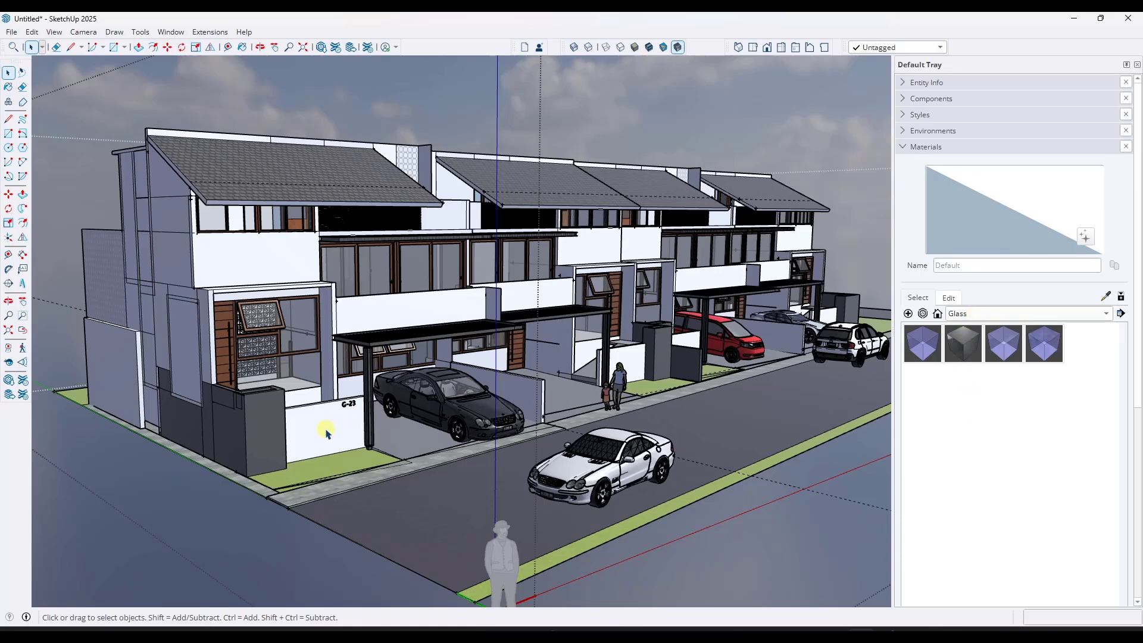
click(326, 433)
click(983, 313)
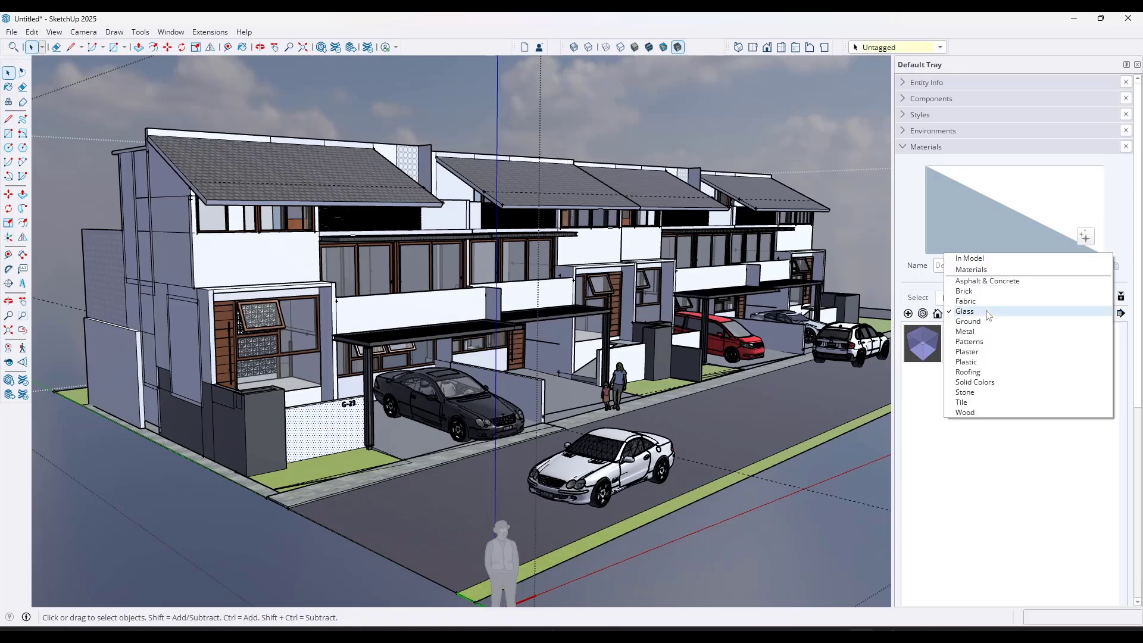
click(975, 292)
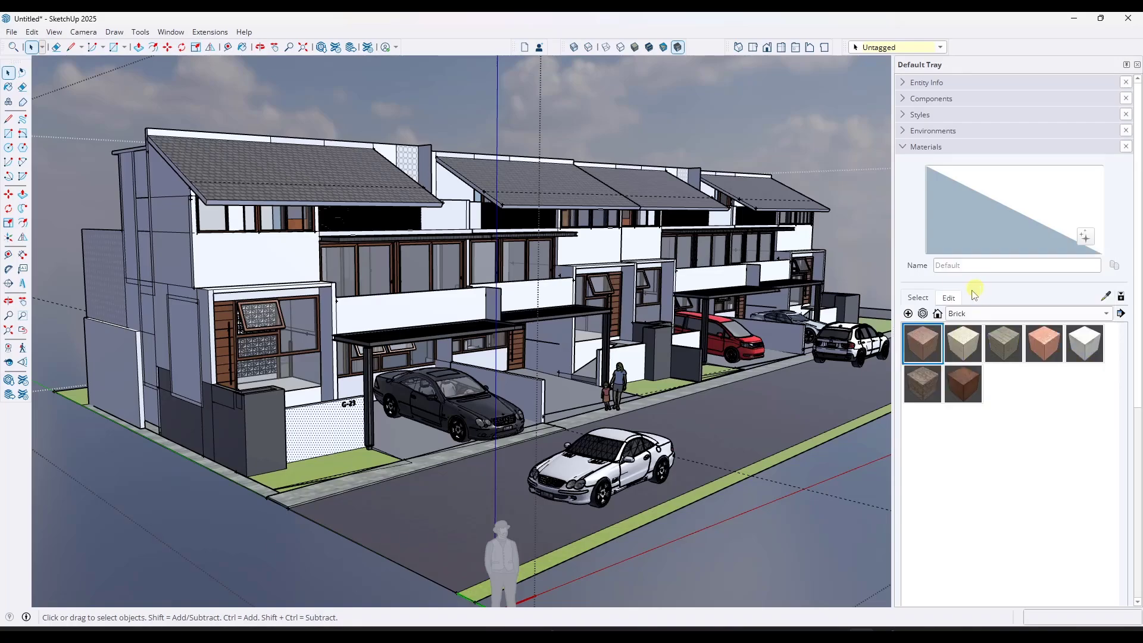
click(922, 384)
scroll(340, 431, up, 2)
click(323, 424)
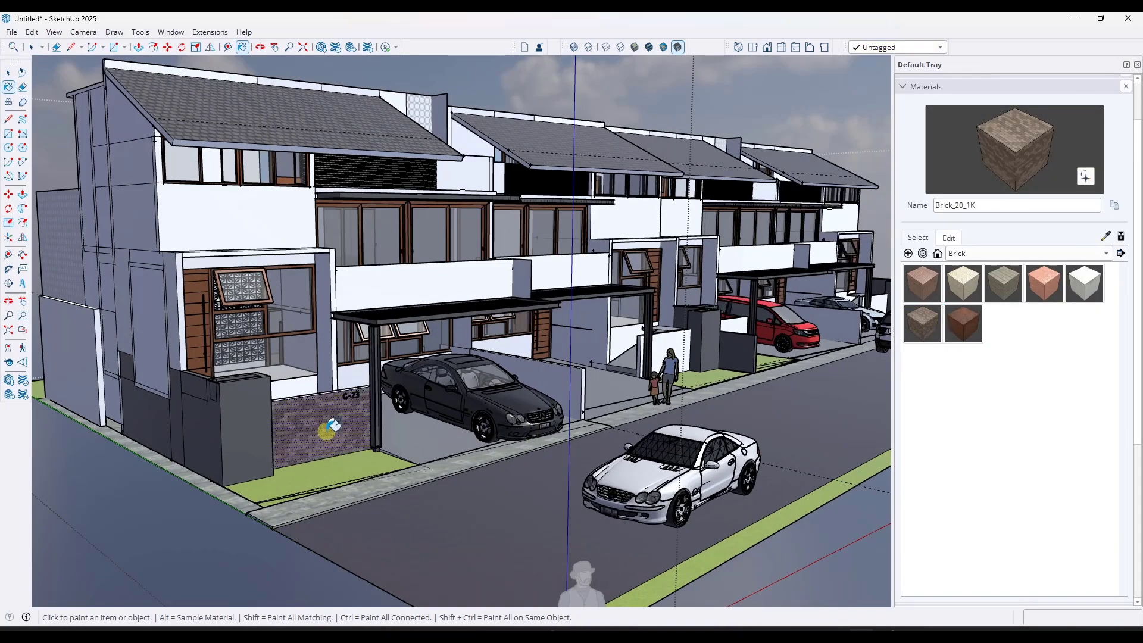
- Edit the Brick_20_1K material, setting its normal strength to 2.92 and its roughness to 1.00
scroll(322, 424, up, 2)
scroll(310, 419, up, 4)
middle_drag(301, 416, 421, 363)
click(949, 238)
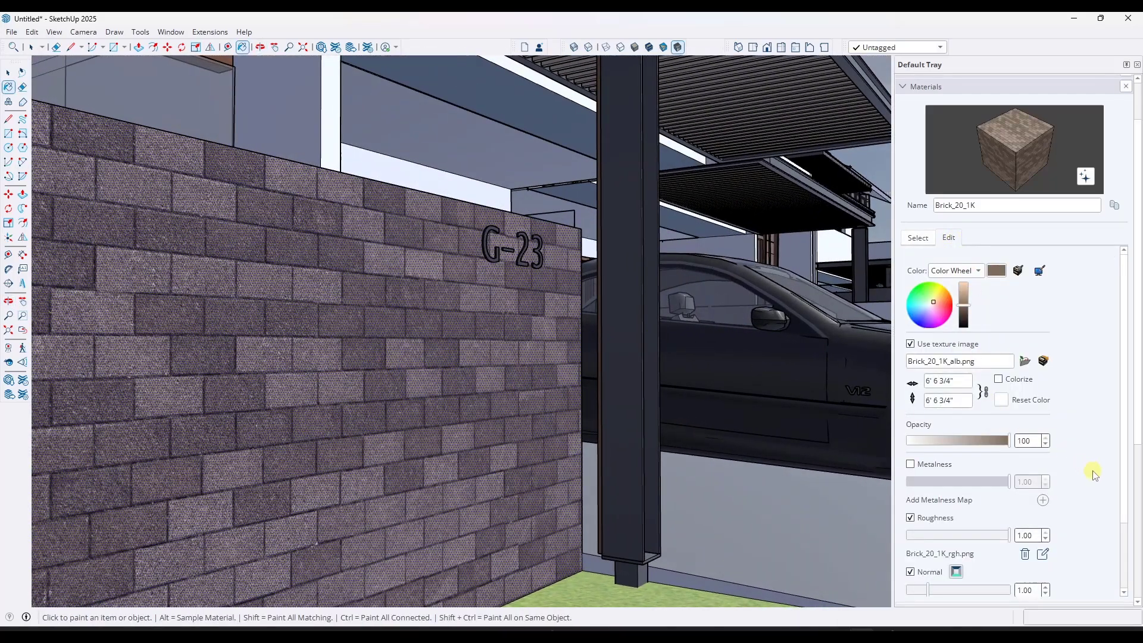
scroll(1092, 473, down, 3)
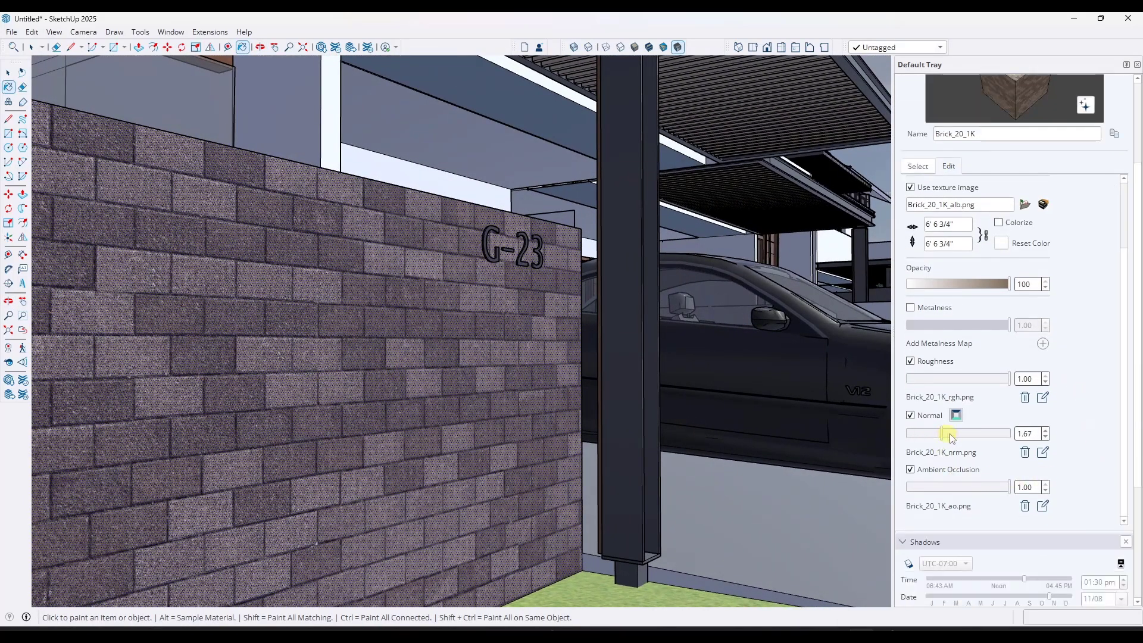
mouse_move(951, 438)
mouse_down()
mouse_move(964, 435)
mouse_move(939, 436)
mouse_up()
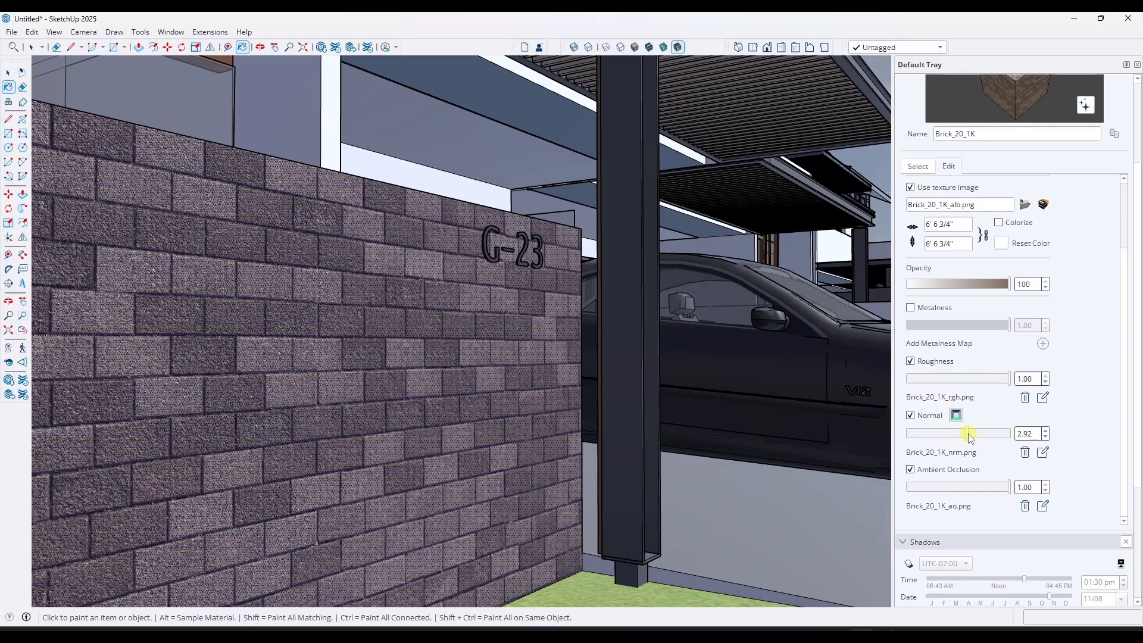
mouse_move(1006, 380)
mouse_down()
mouse_move(917, 381)
mouse_move(1038, 381)
mouse_up()
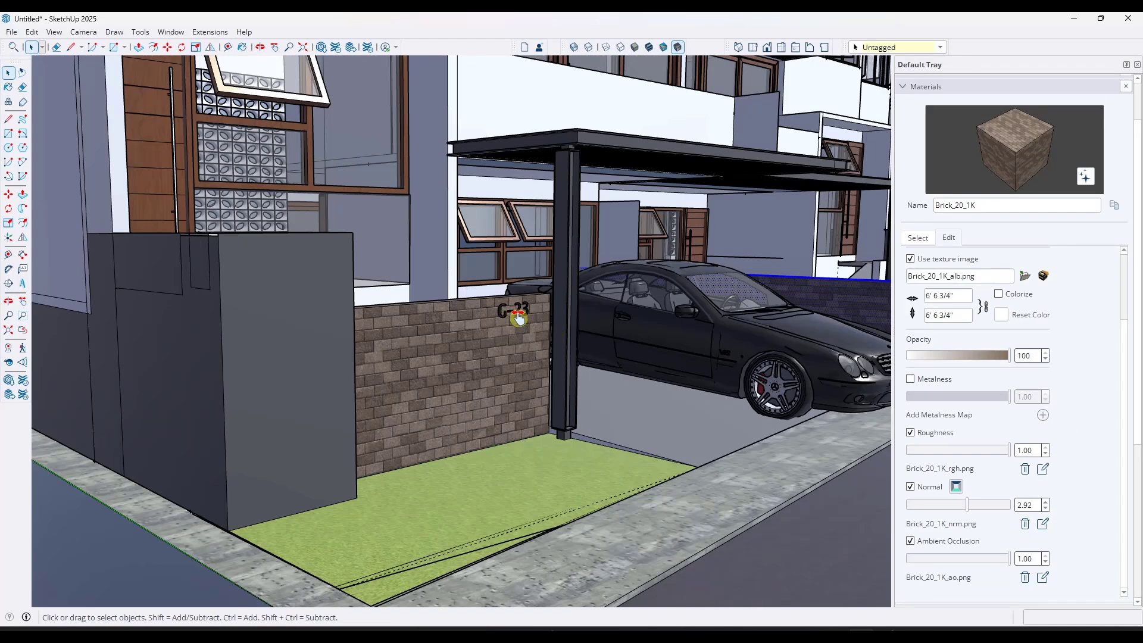
- Paint the inner side of the white frame around the entrance with Wood_Veneer_15_1K from the Wood collection
middle_drag(523, 319, 607, 447)
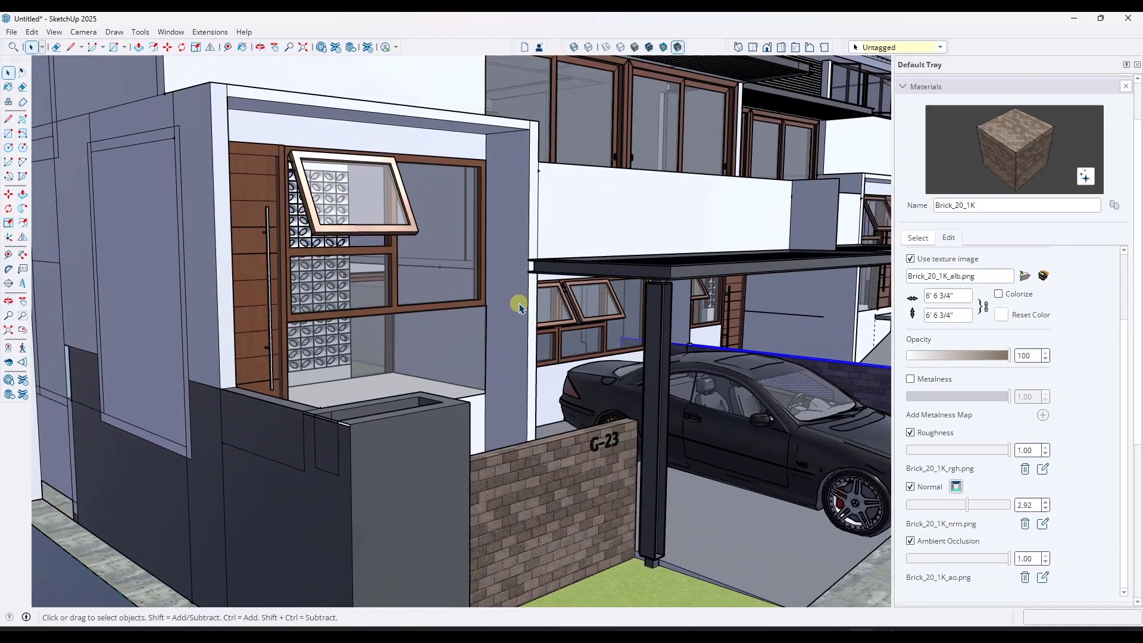
click(921, 237)
click(977, 254)
click(983, 376)
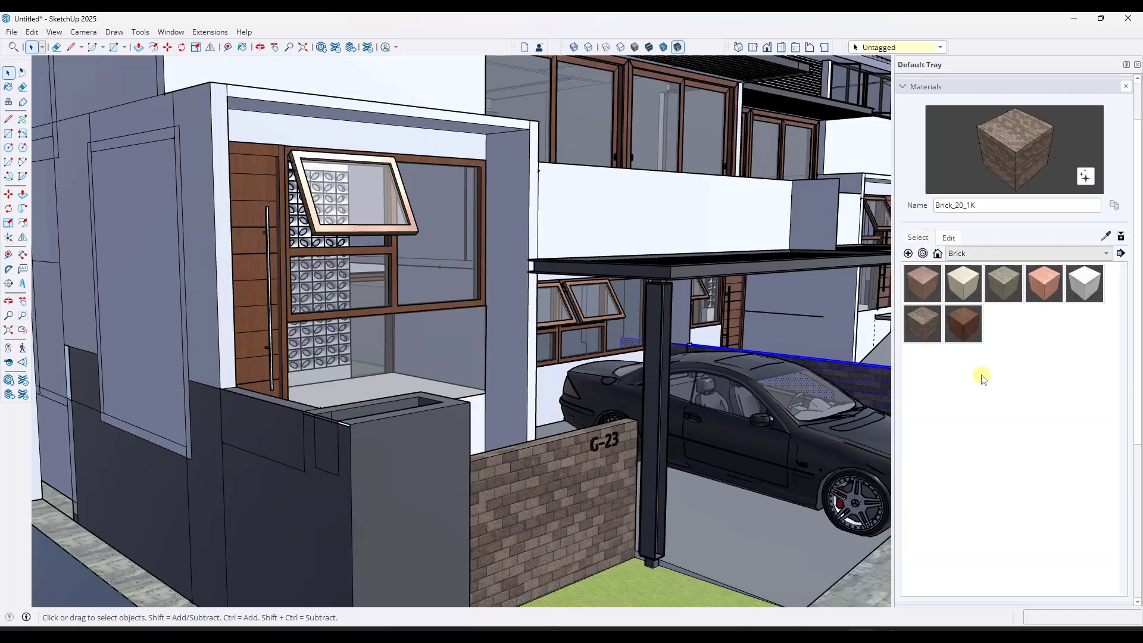
key(w)
click(921, 326)
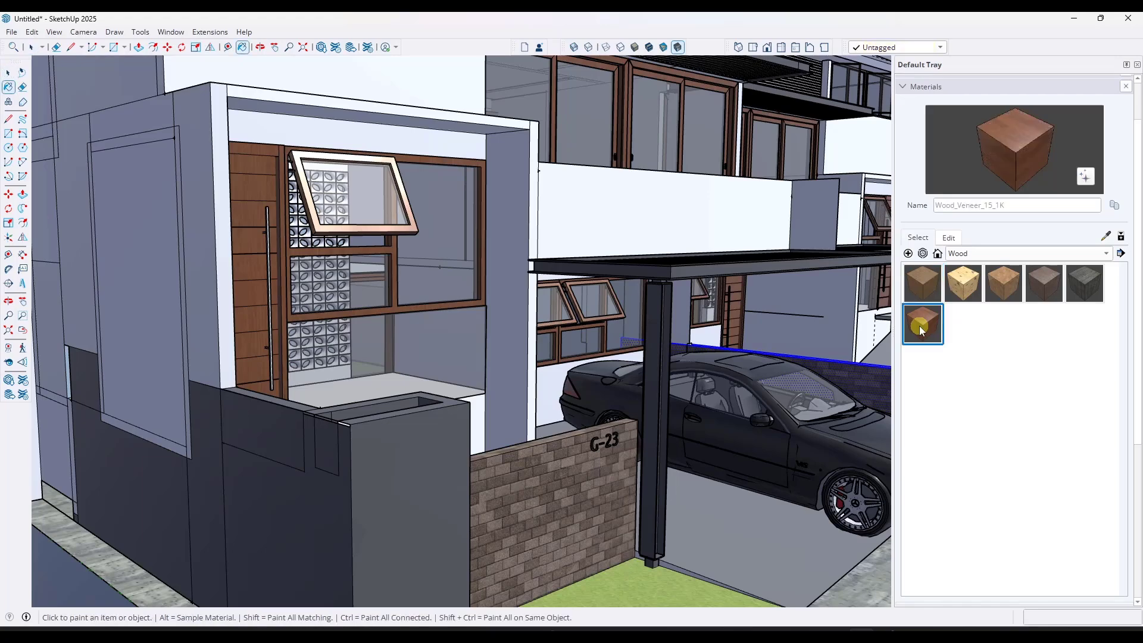
click(506, 238)
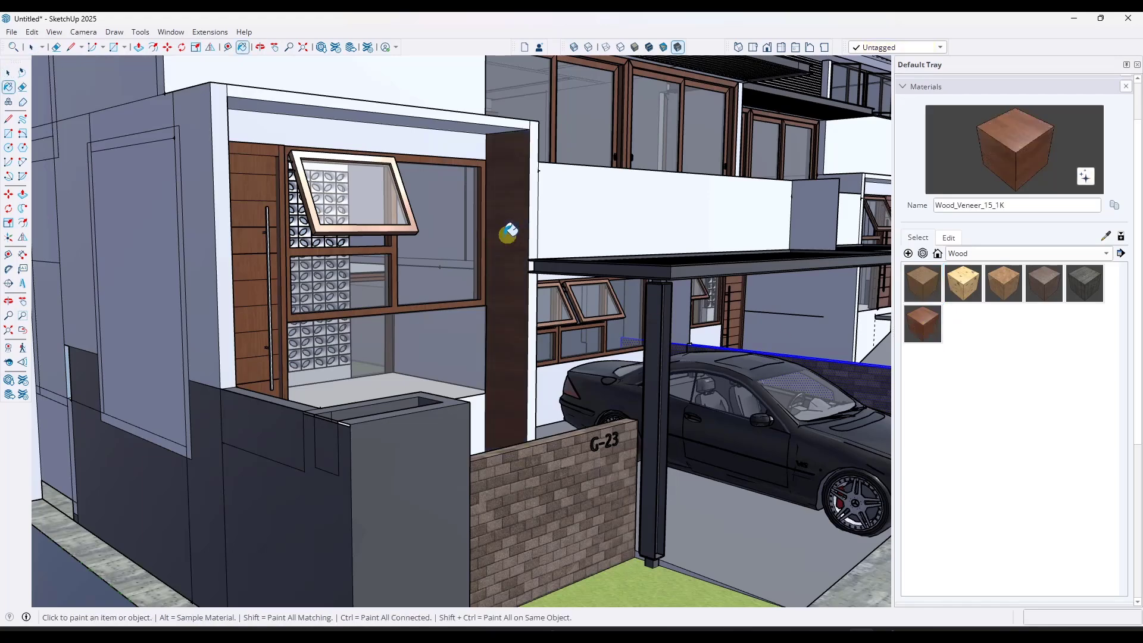
- Paint the narrow front face of the same entrance frame with Wood_Veneer_15_1K, and clear the selection in the overall house view
scroll(510, 238, up, 3)
scroll(528, 261, up, 3)
scroll(546, 294, down, 1)
scroll(503, 307, up, 1)
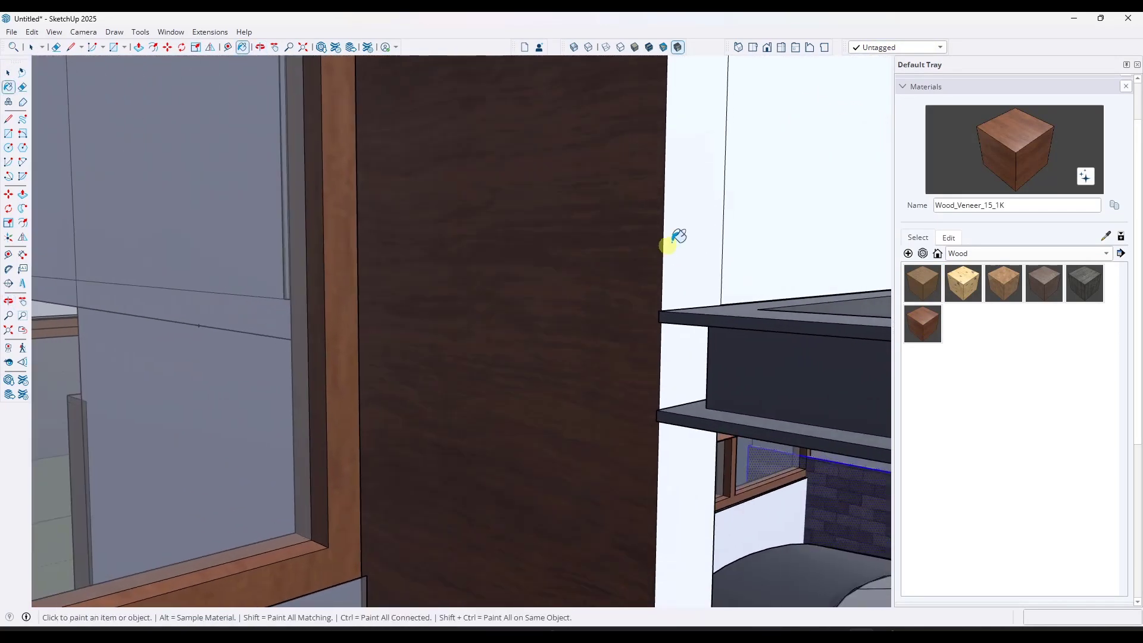
click(676, 237)
scroll(557, 273, down, 5)
middle_drag(781, 288, 528, 263)
scroll(536, 274, down, 6)
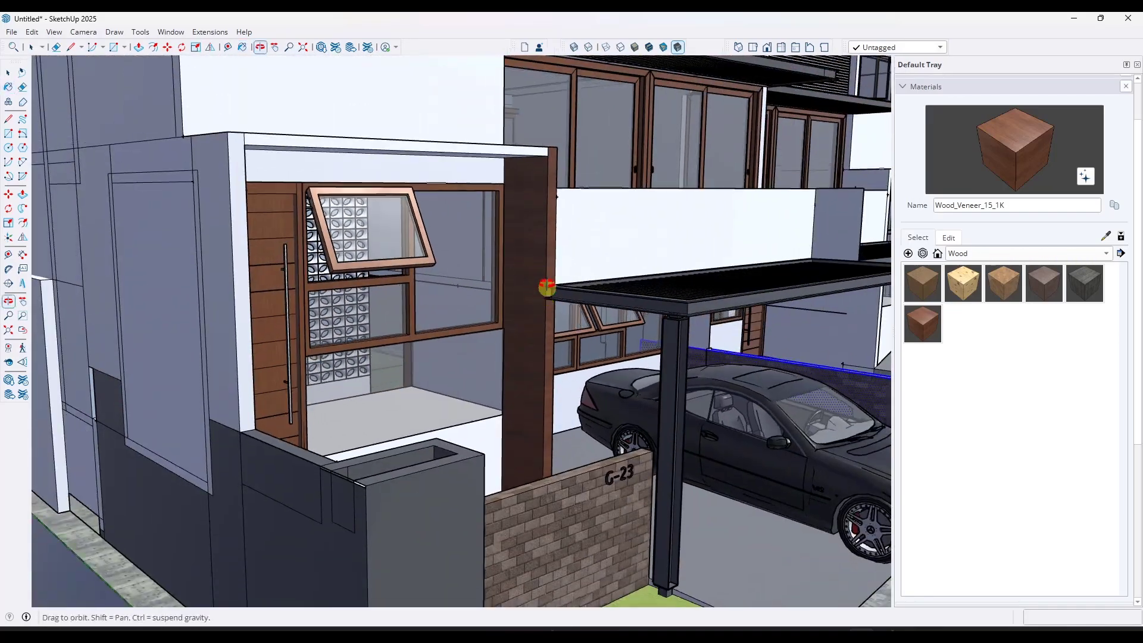
scroll(365, 357, down, 5)
middle_drag(365, 357, 467, 432)
scroll(468, 433, down, 5)
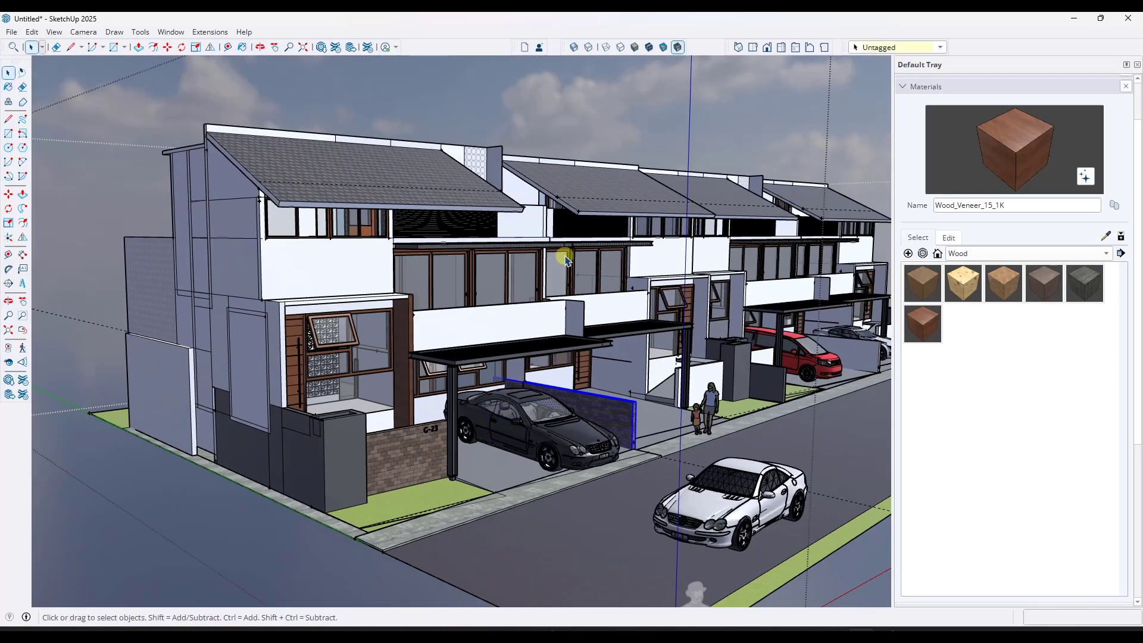
key(ctrl+t)
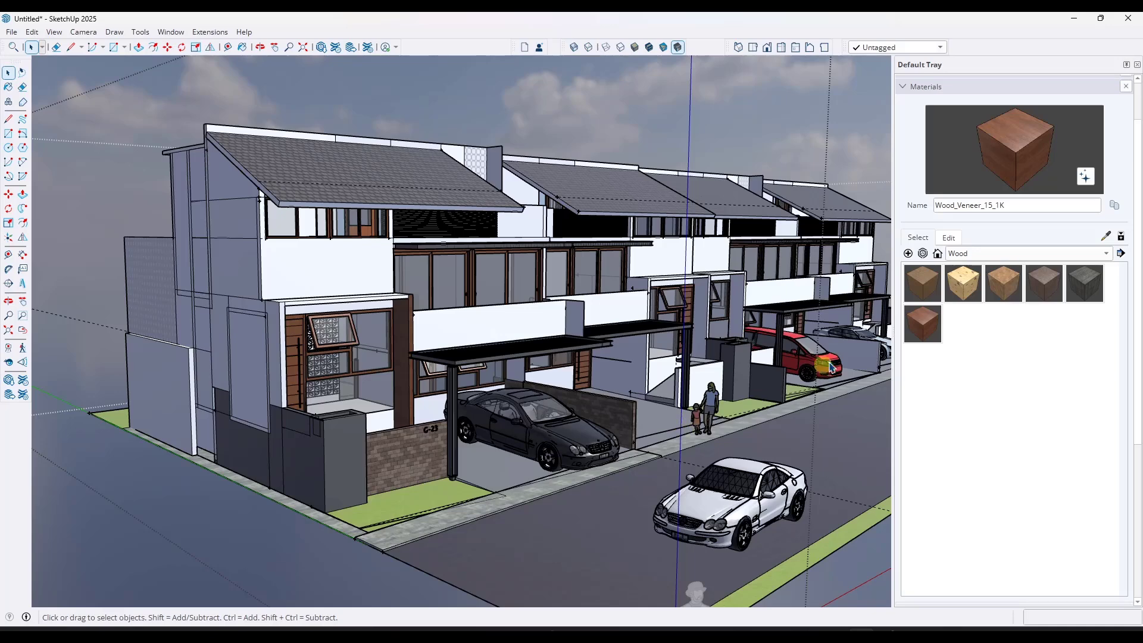
- Open SketchUp's PBR material collections in 3D Warehouse and look through the available collections
click(923, 253)
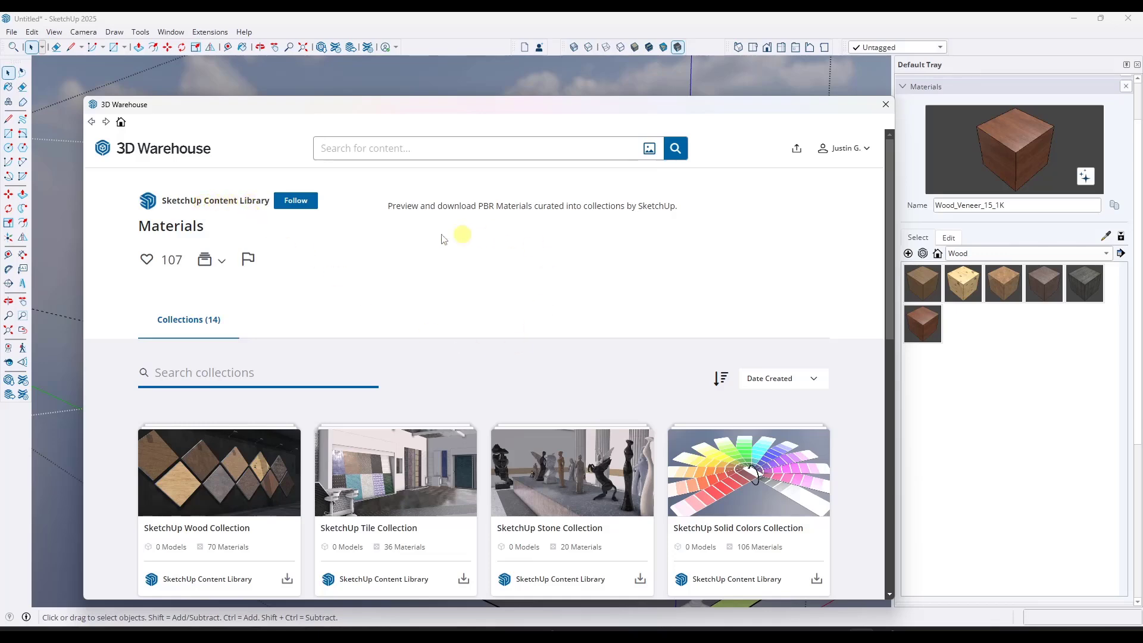
scroll(547, 341, down, 3)
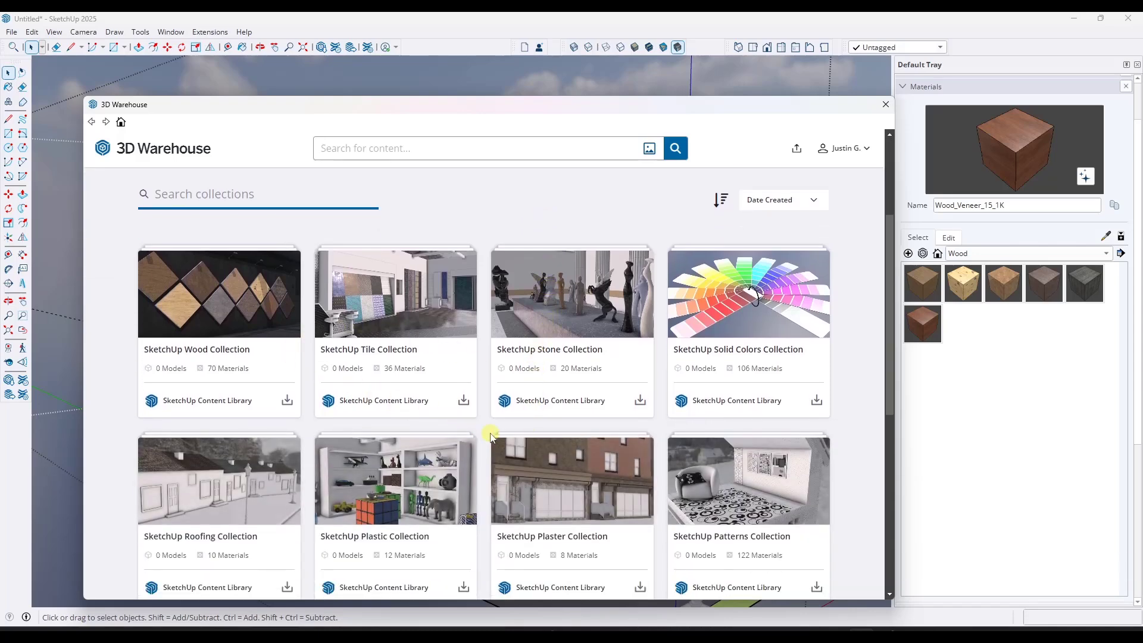
scroll(516, 440, down, 3)
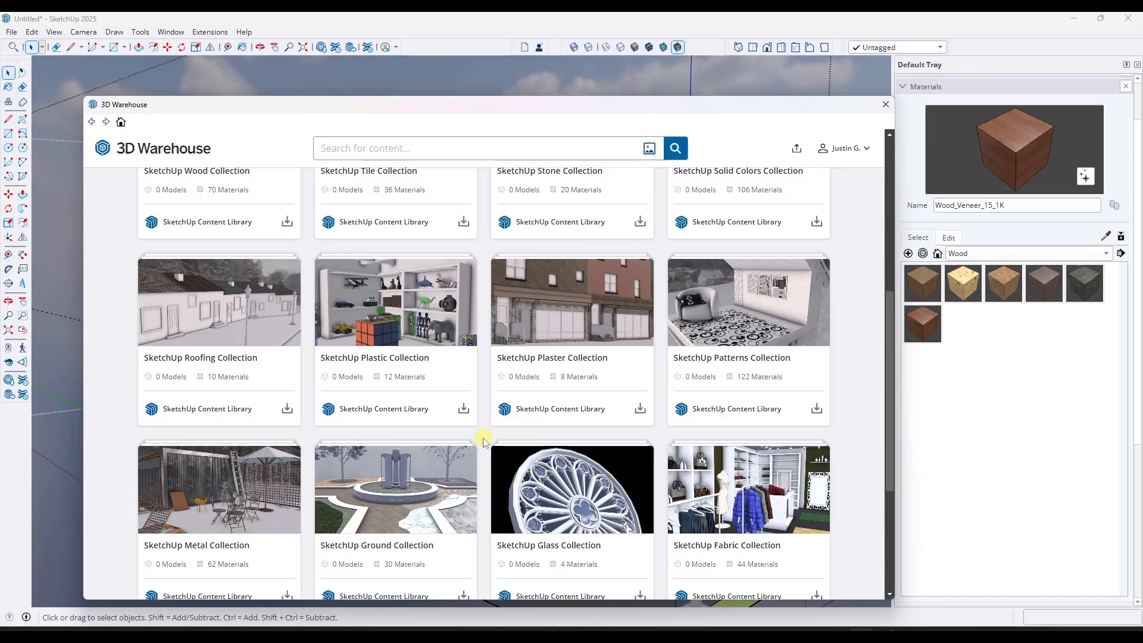
scroll(483, 441, down, 4)
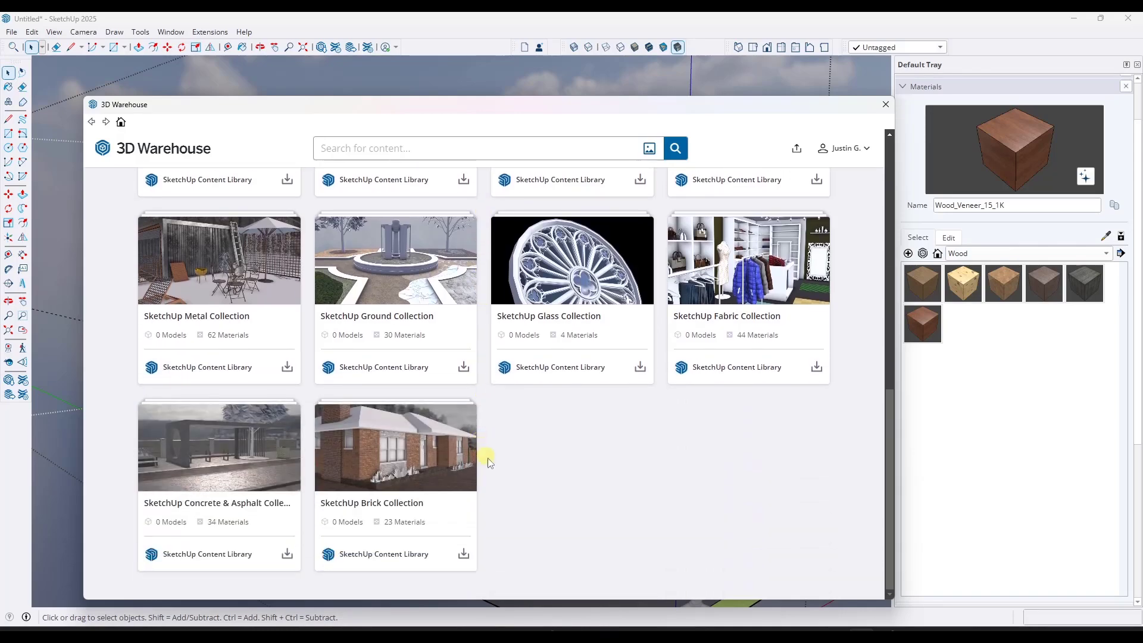
scroll(542, 498, up, 7)
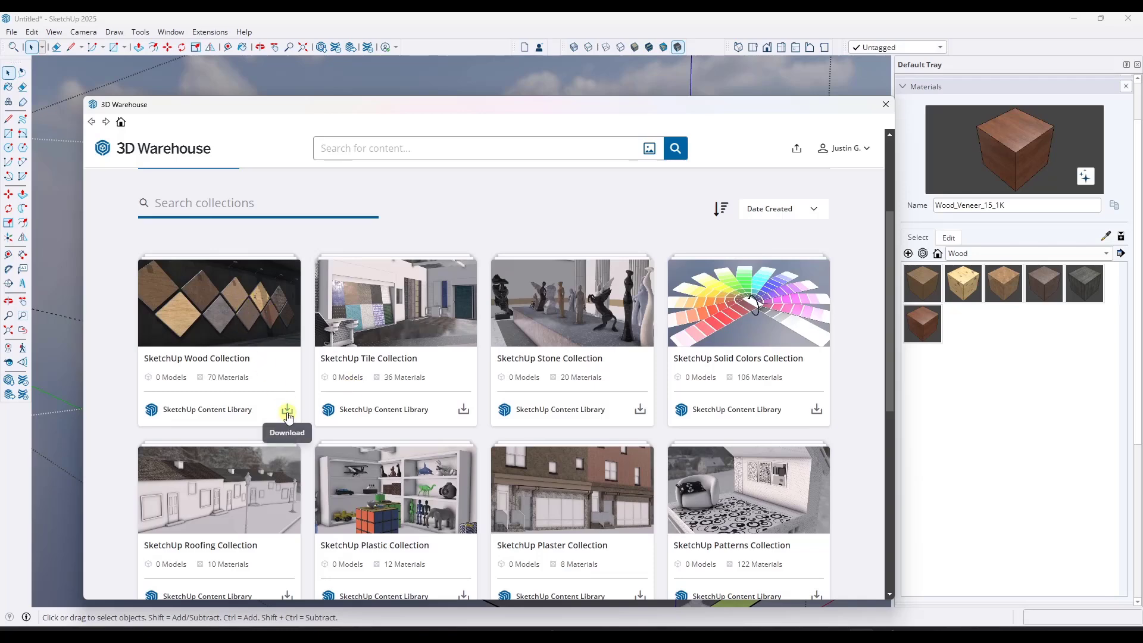
- Open the SketchUp Wood Collection and examine its veneer and plank materials
click(249, 321)
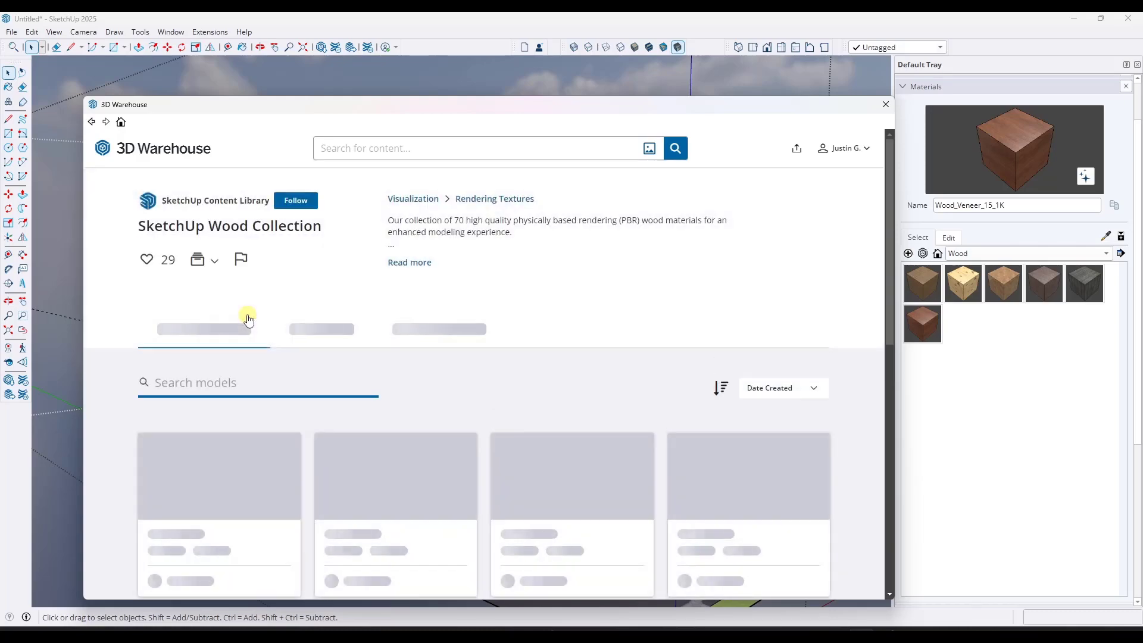
scroll(524, 350, down, 3)
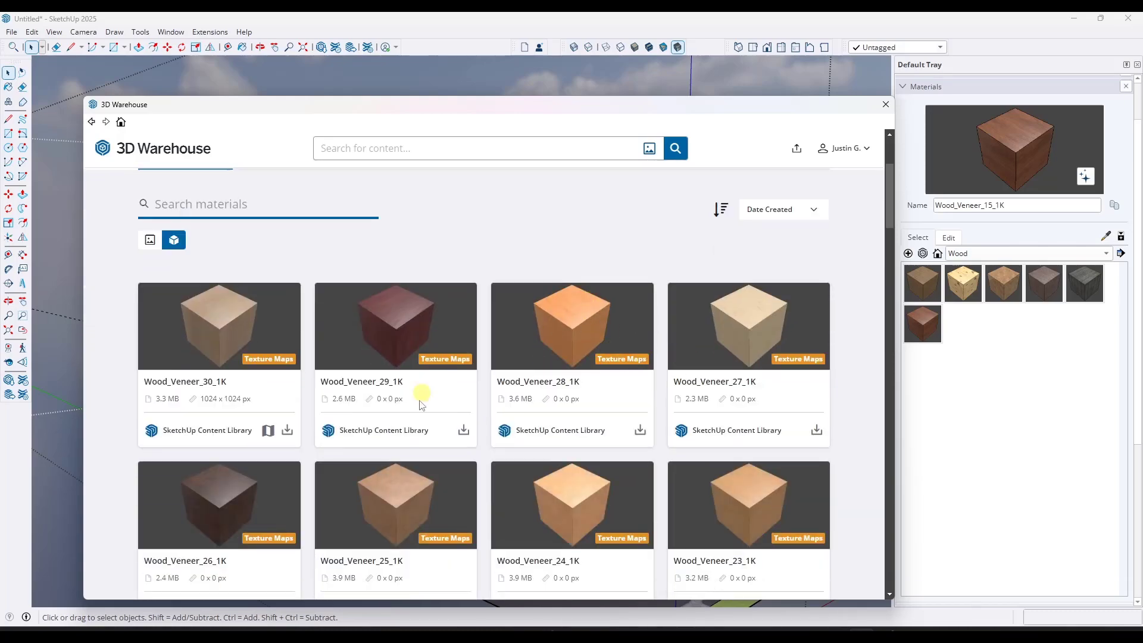
scroll(605, 439, down, 5)
scroll(409, 420, down, 4)
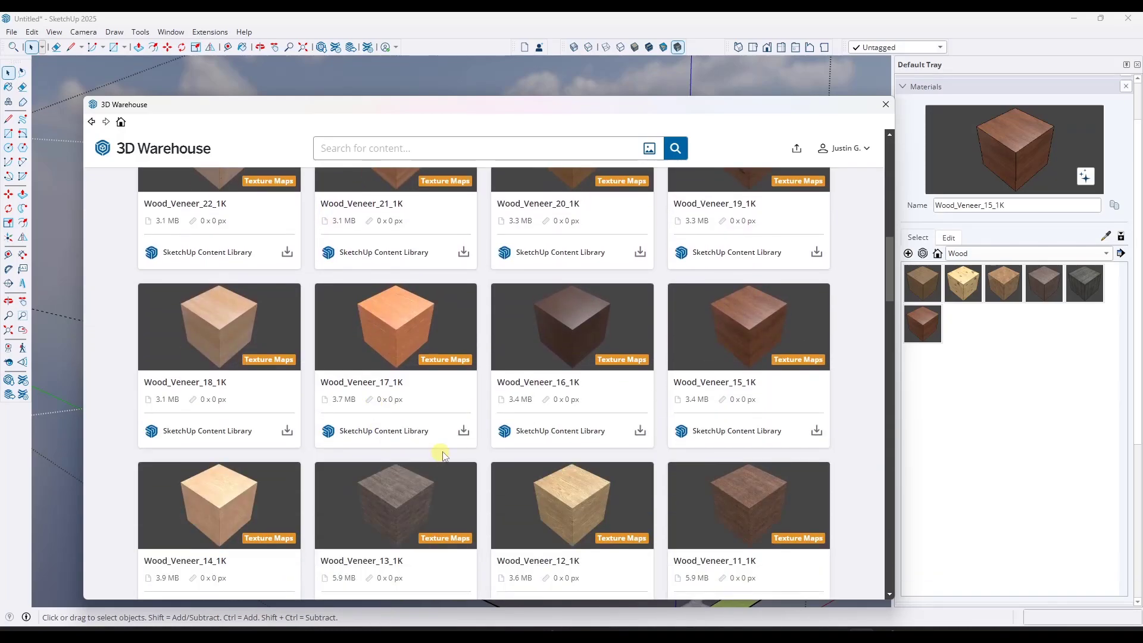
scroll(628, 425, down, 3)
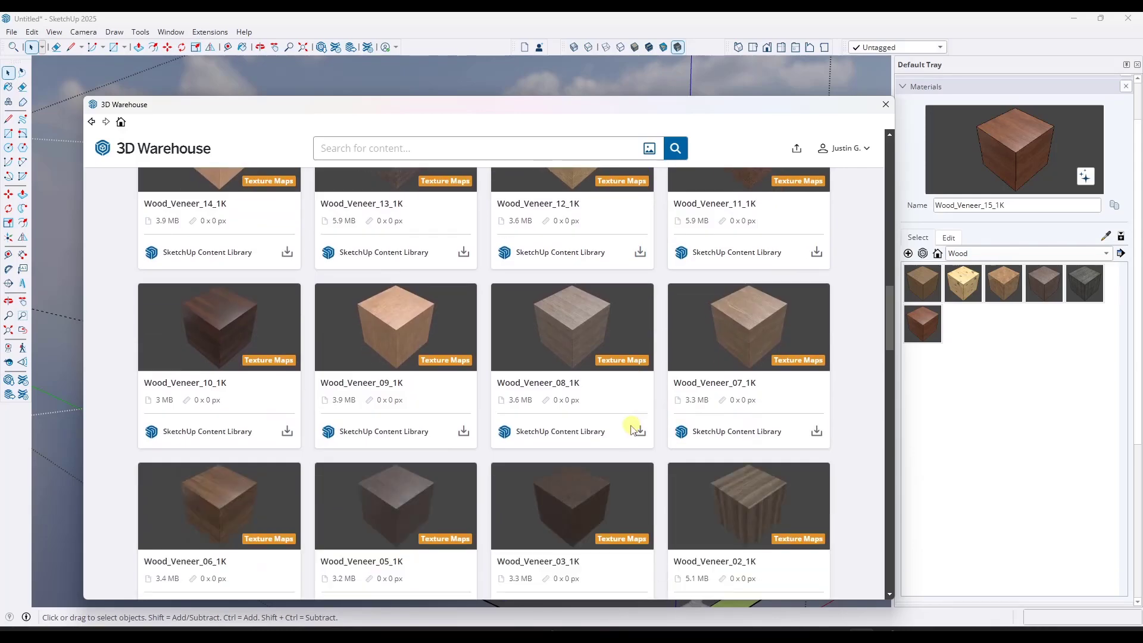
scroll(621, 429, down, 8)
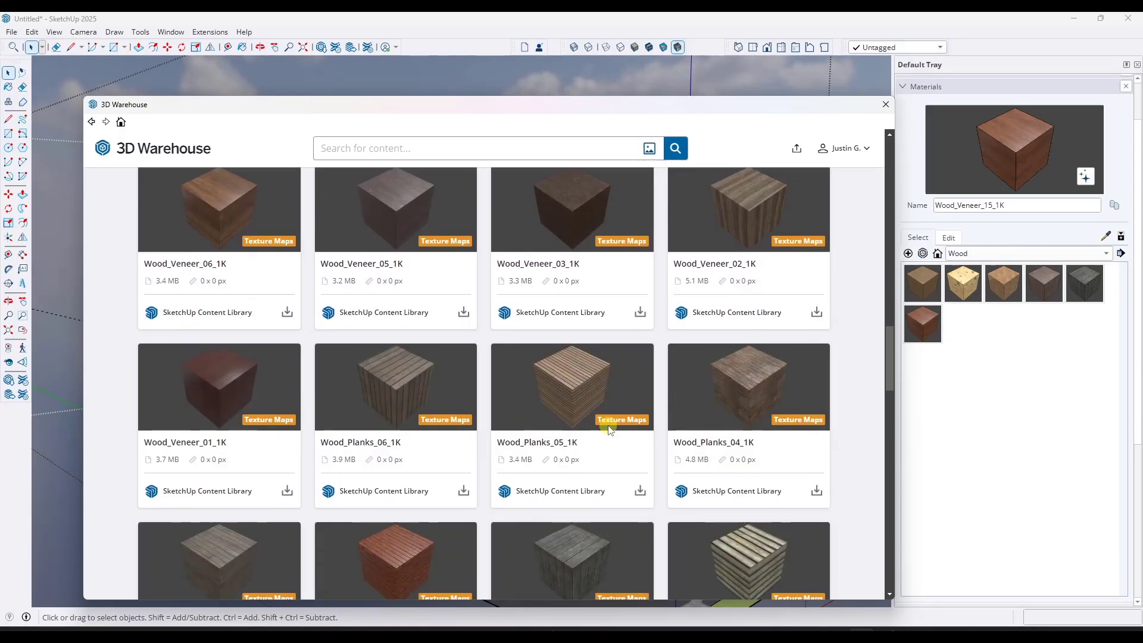
scroll(593, 441, up, 2)
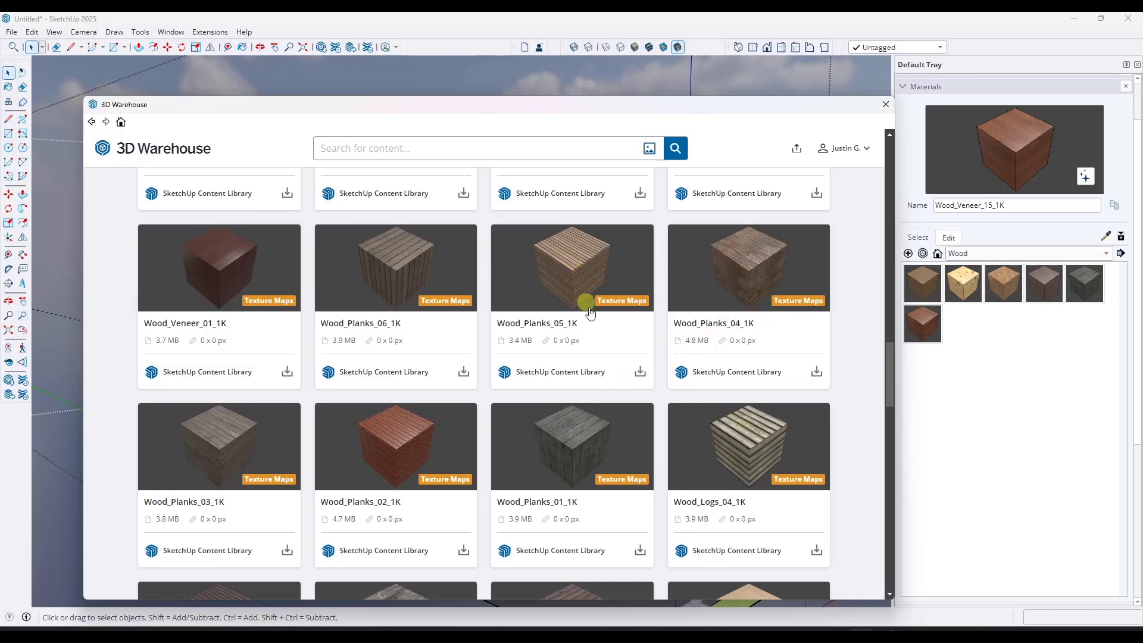
- Load Wood_Planks_05_1K from 3D Warehouse and paint the white balcony walls above the first two carports with it
click(640, 372)
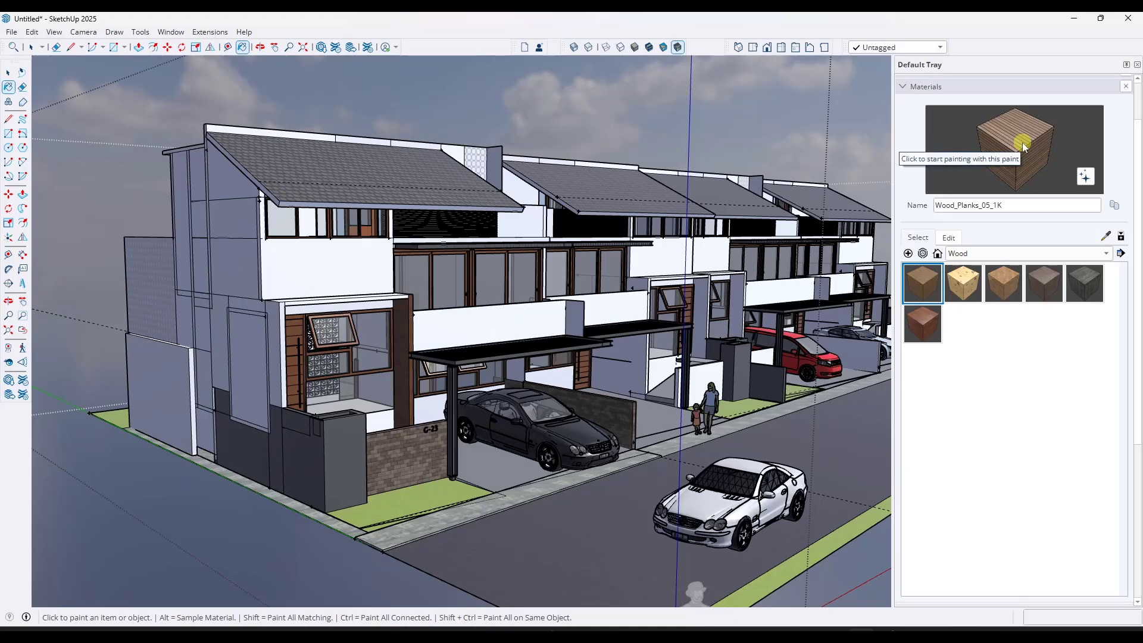
click(486, 316)
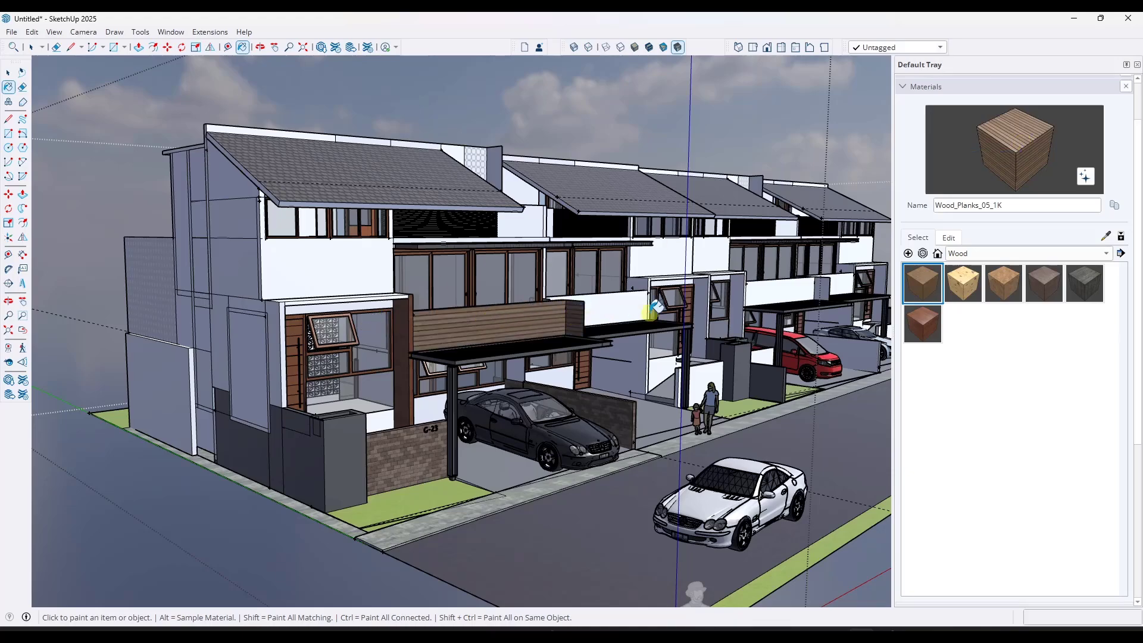
middle_drag(655, 309, 242, 322)
scroll(609, 306, down, 5)
scroll(609, 306, up, 8)
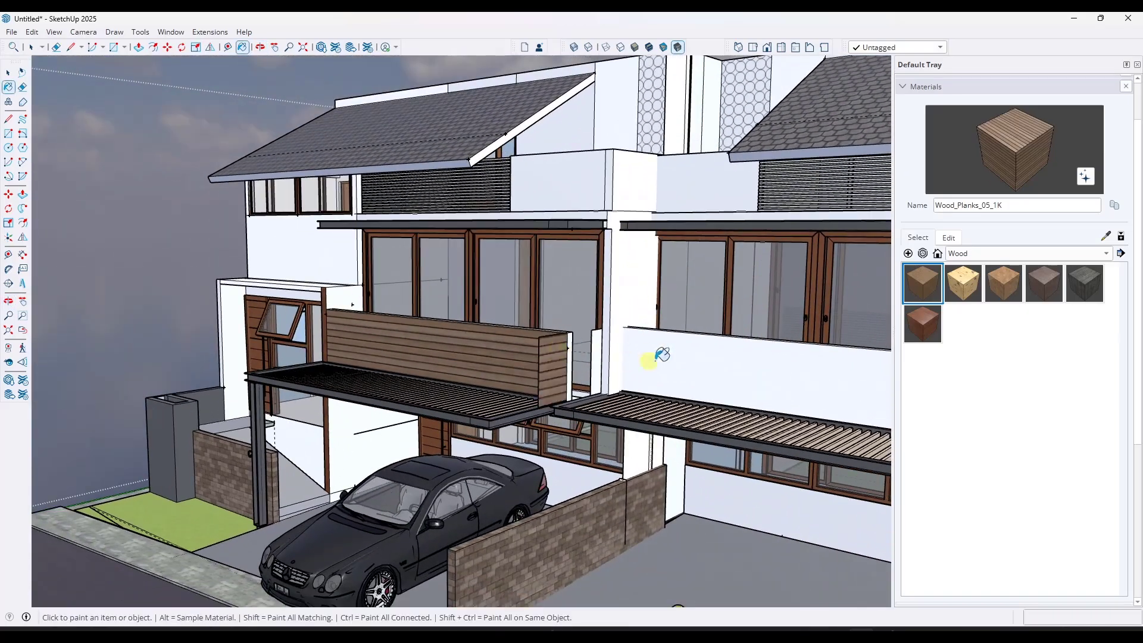
click(662, 355)
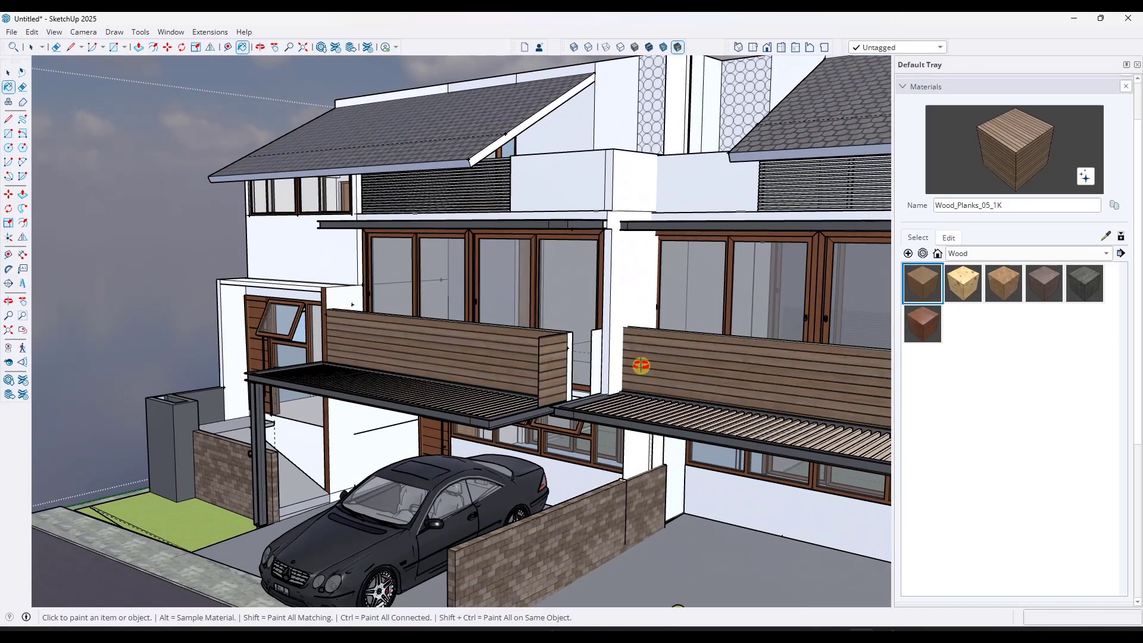
- Edit the Wood_Planks_05_1K material on the balcony wall, setting its normal strength to 3.74 and ambient occlusion to 0.70
scroll(640, 357, up, 10)
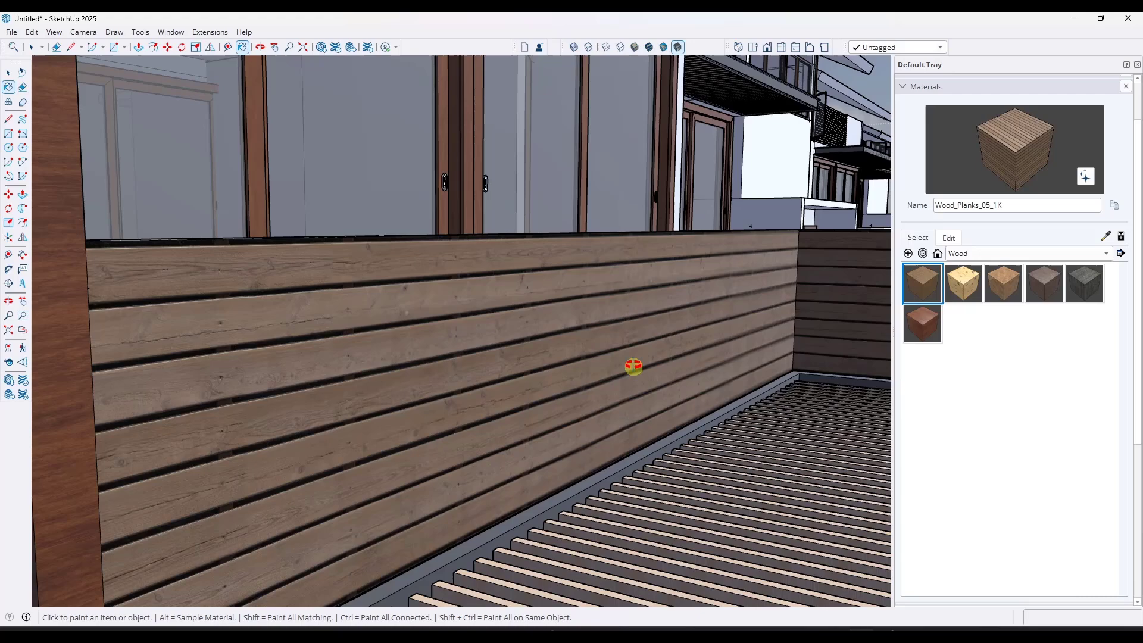
middle_drag(633, 366, 642, 324)
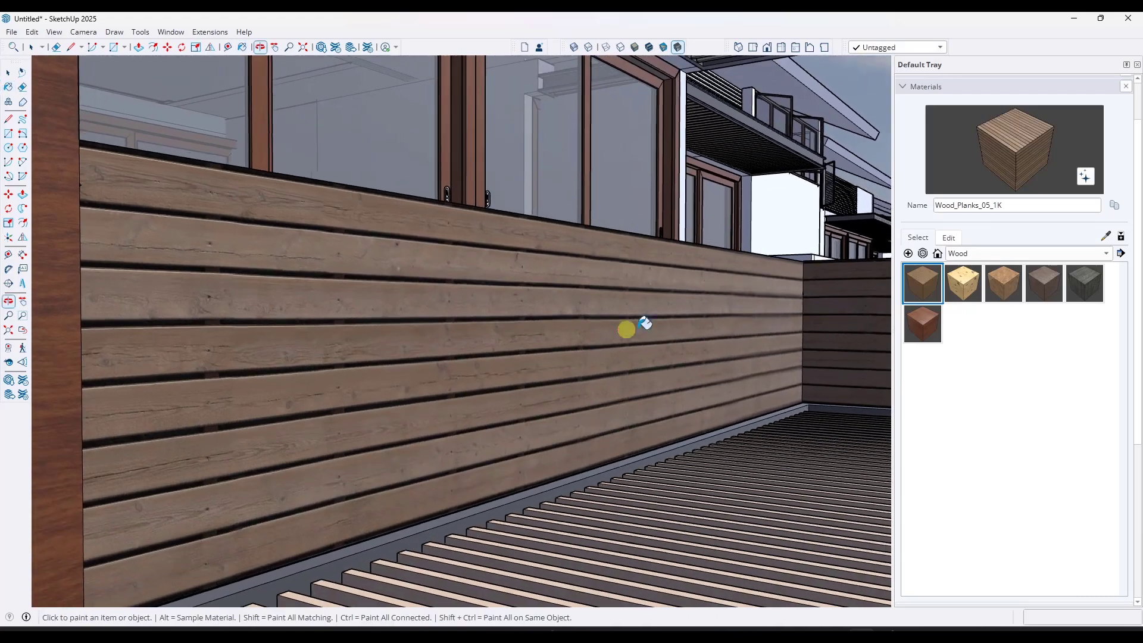
click(949, 237)
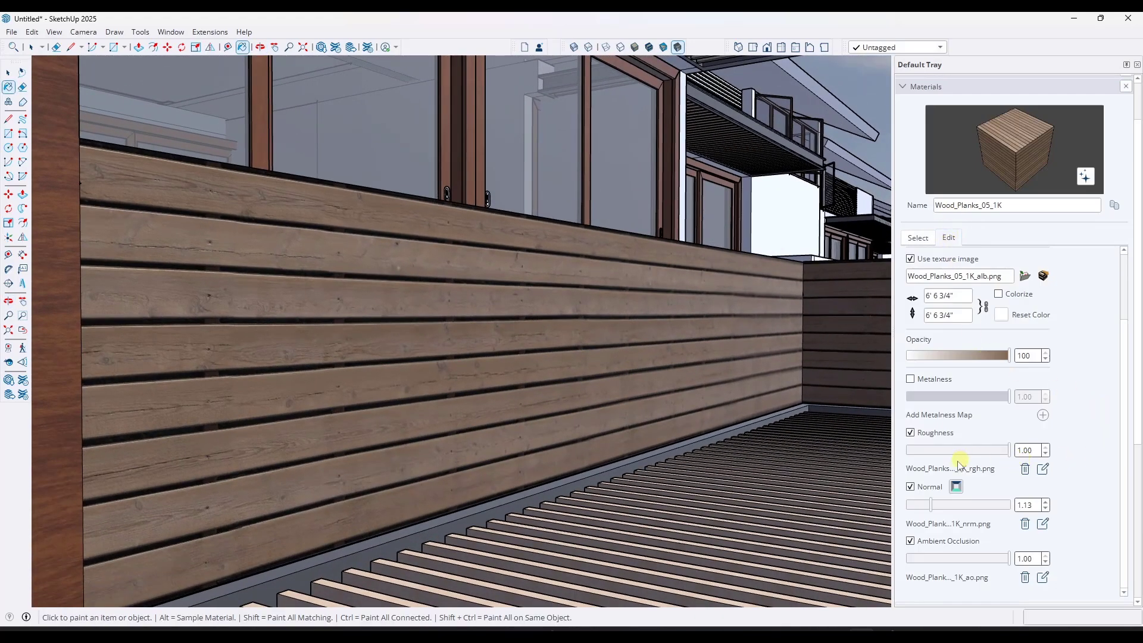
drag(951, 512, 977, 514)
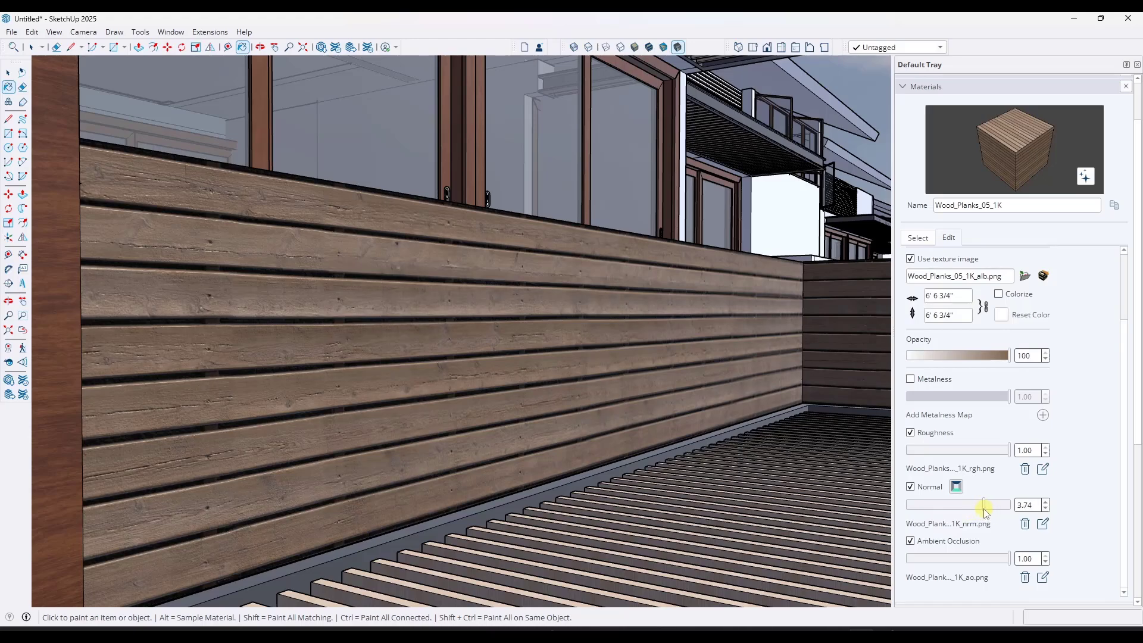
mouse_move(992, 562)
mouse_down()
mouse_move(939, 562)
mouse_move(979, 561)
mouse_up()
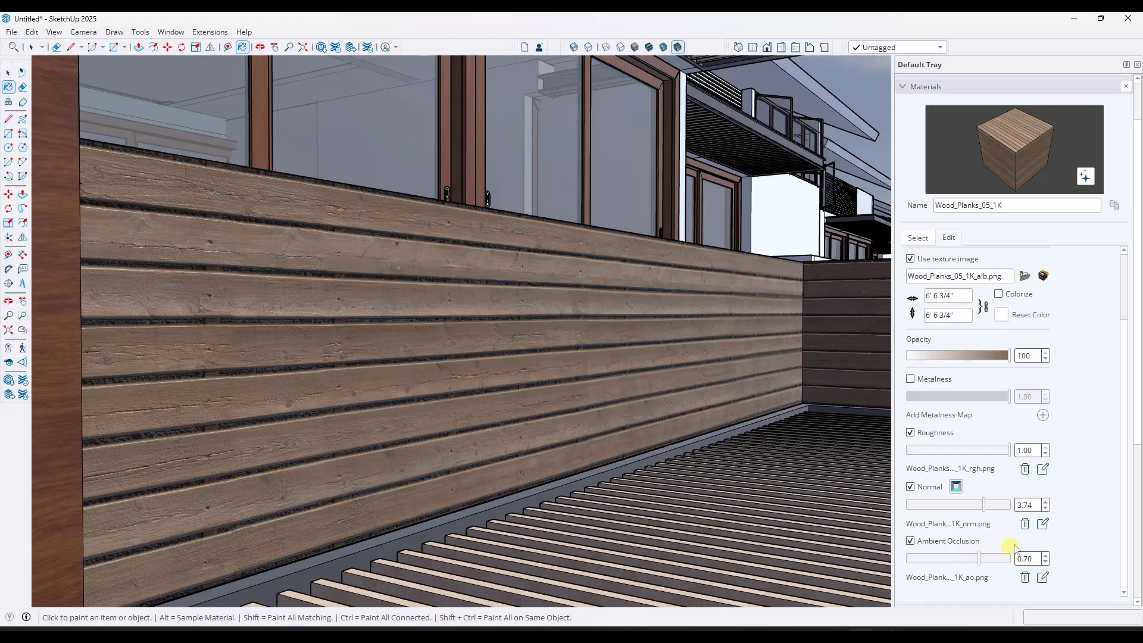
scroll(1074, 495, down, 2)
scroll(1074, 497, up, 5)
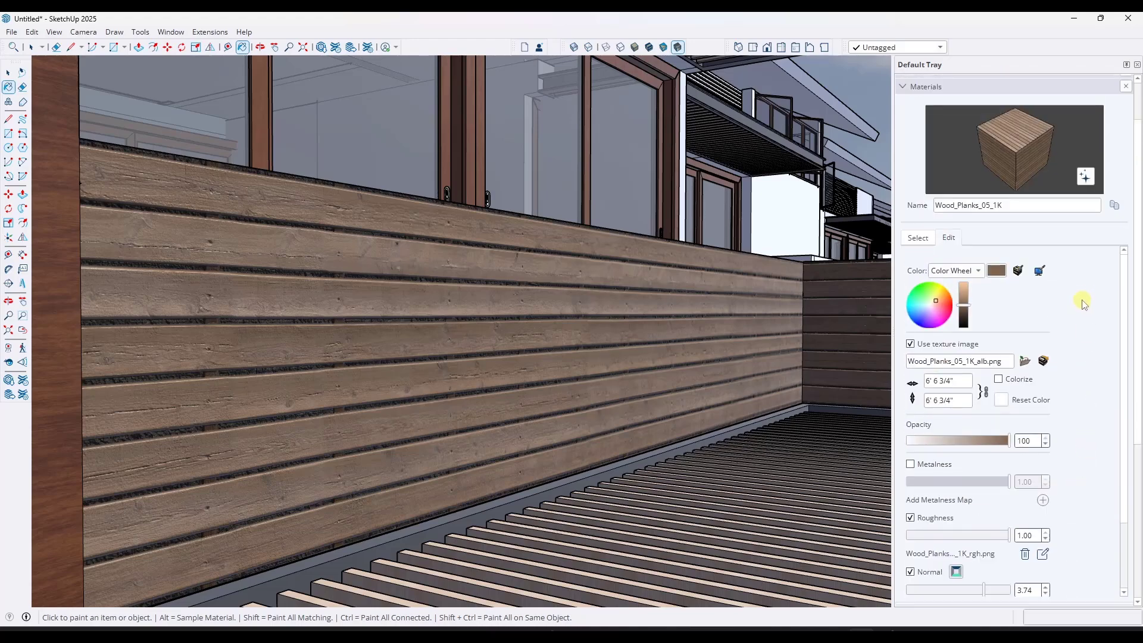
scroll(1082, 303, up, 2)
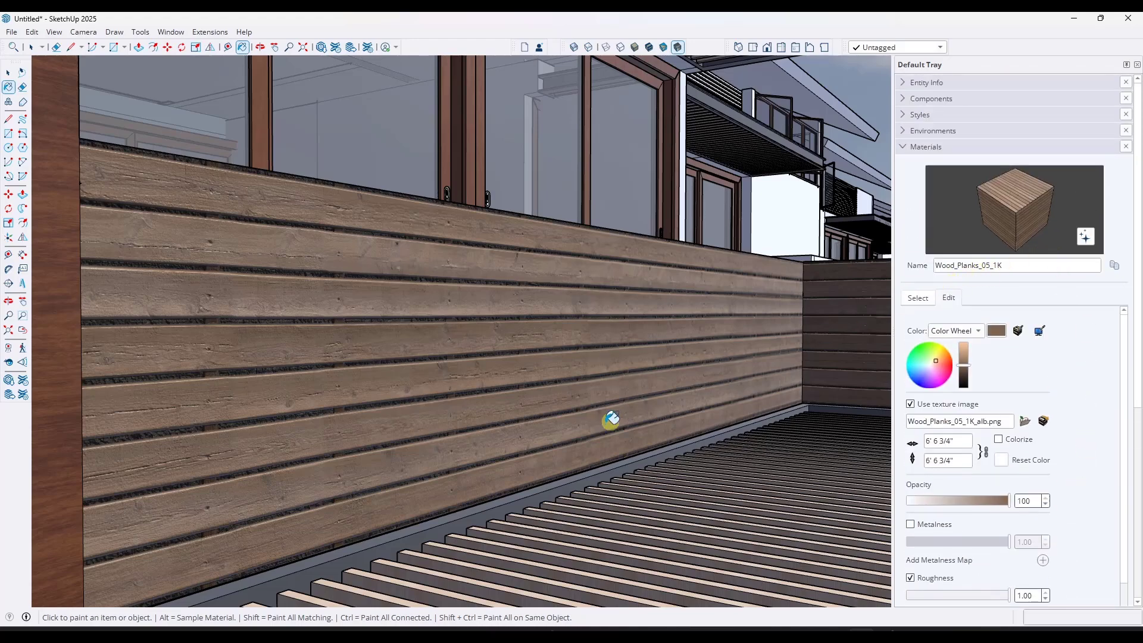
- Load the entire SketchUp Wood Collection from 3D Warehouse into the model and look through the in-model materials
click(923, 301)
click(923, 314)
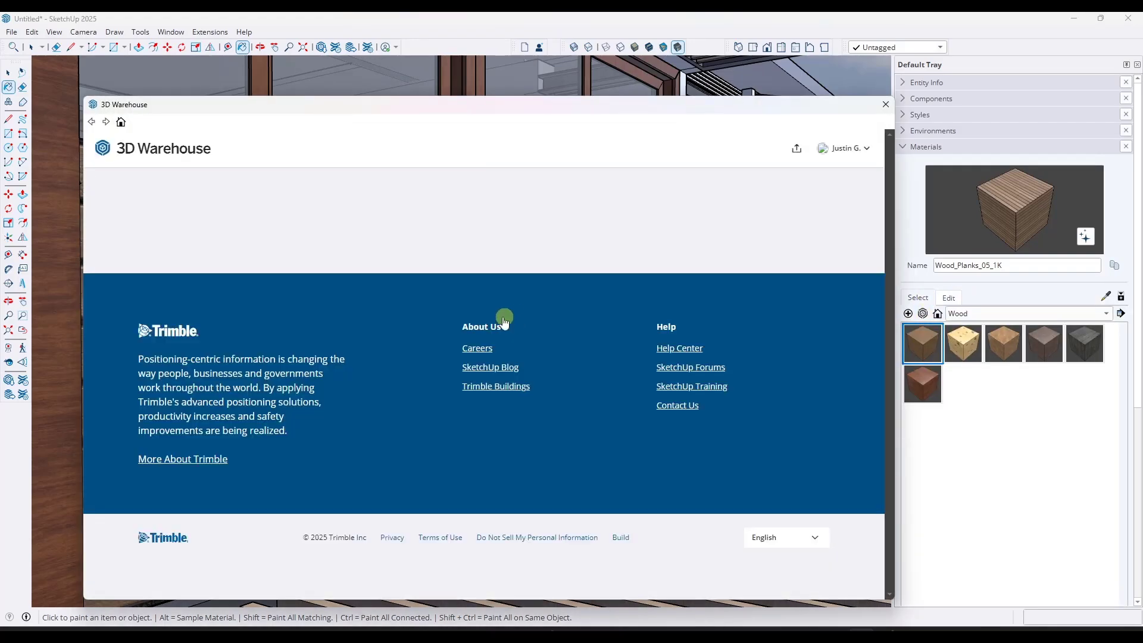
scroll(253, 294, down, 3)
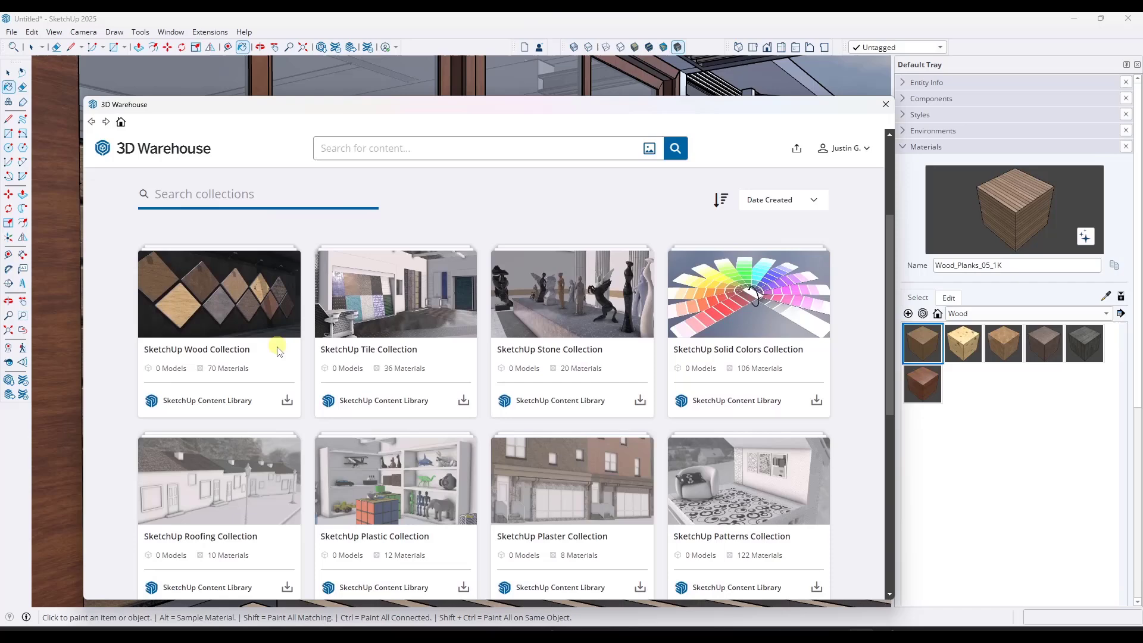
click(287, 402)
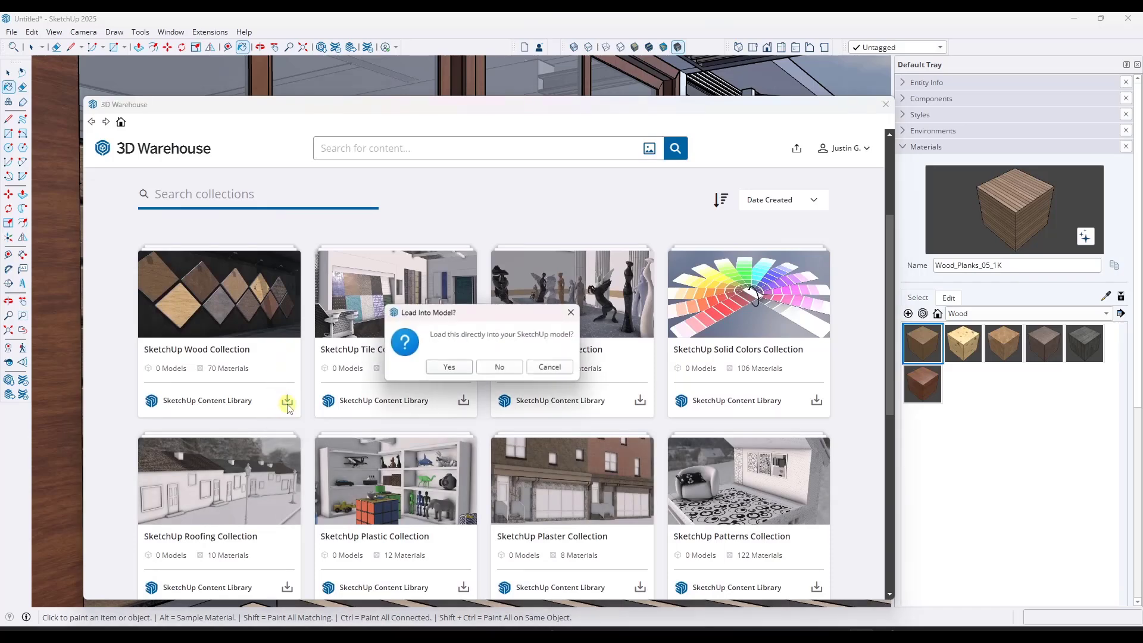
click(447, 368)
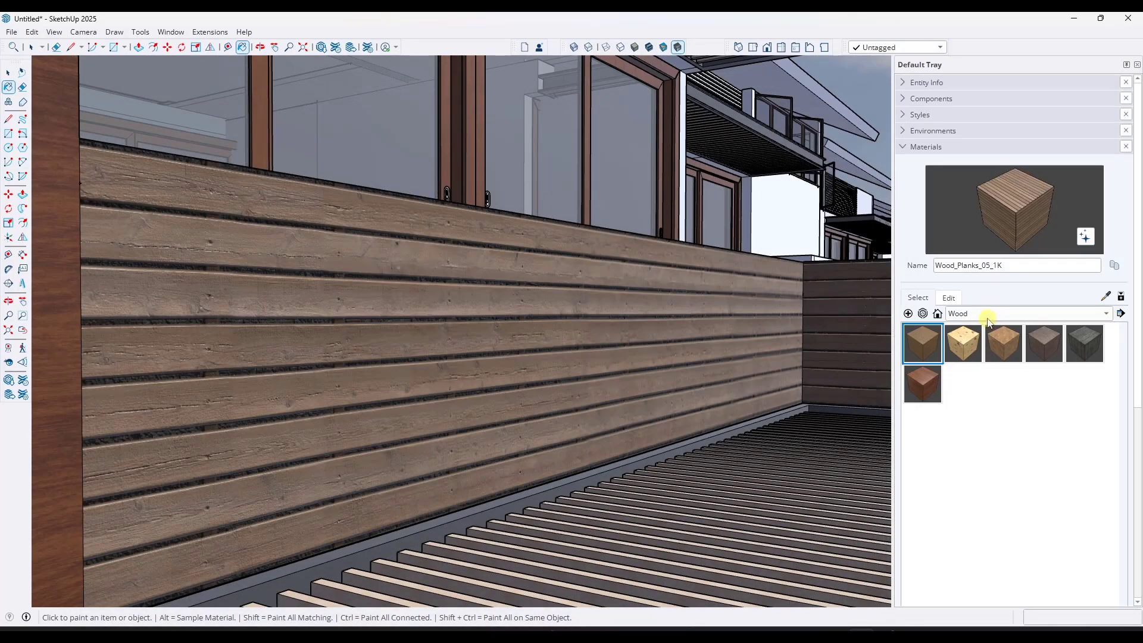
click(981, 314)
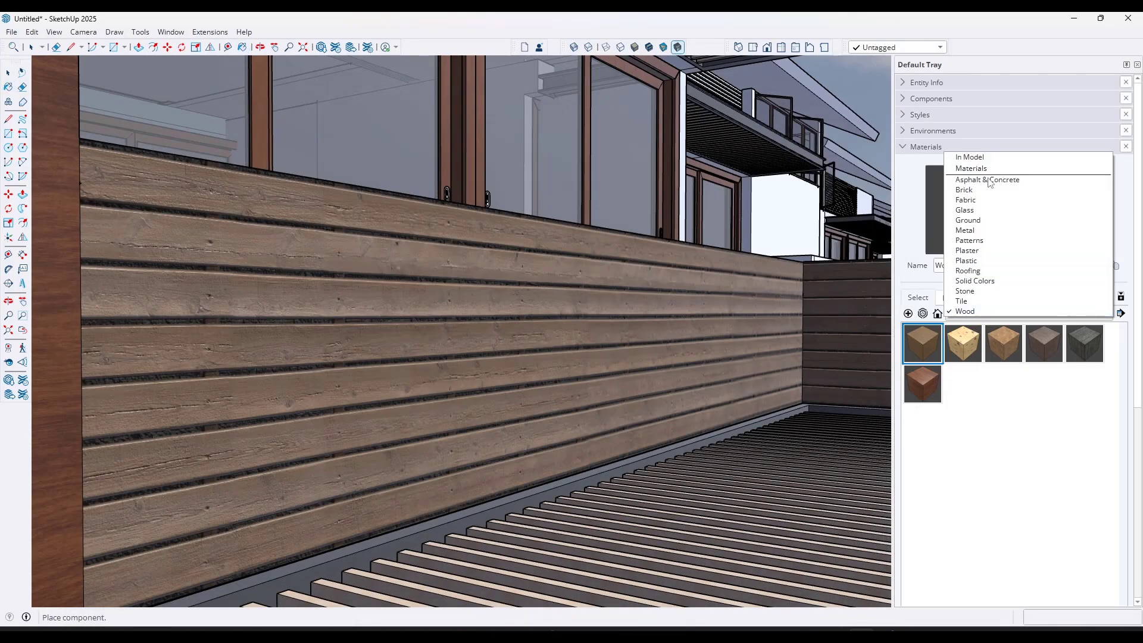
click(980, 154)
scroll(1027, 455, down, 3)
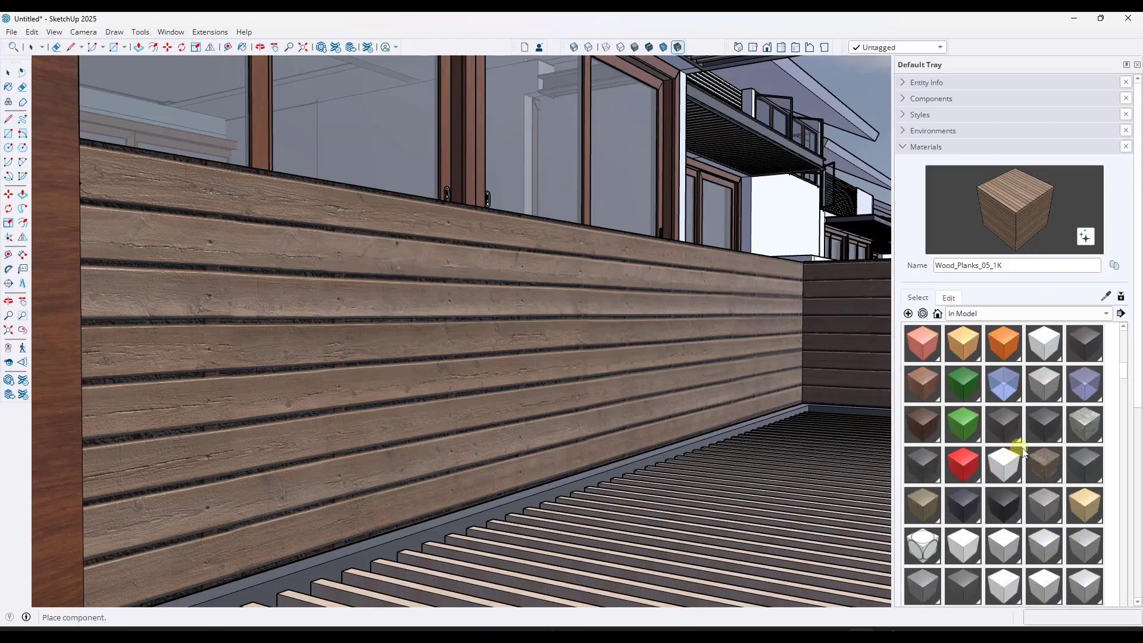
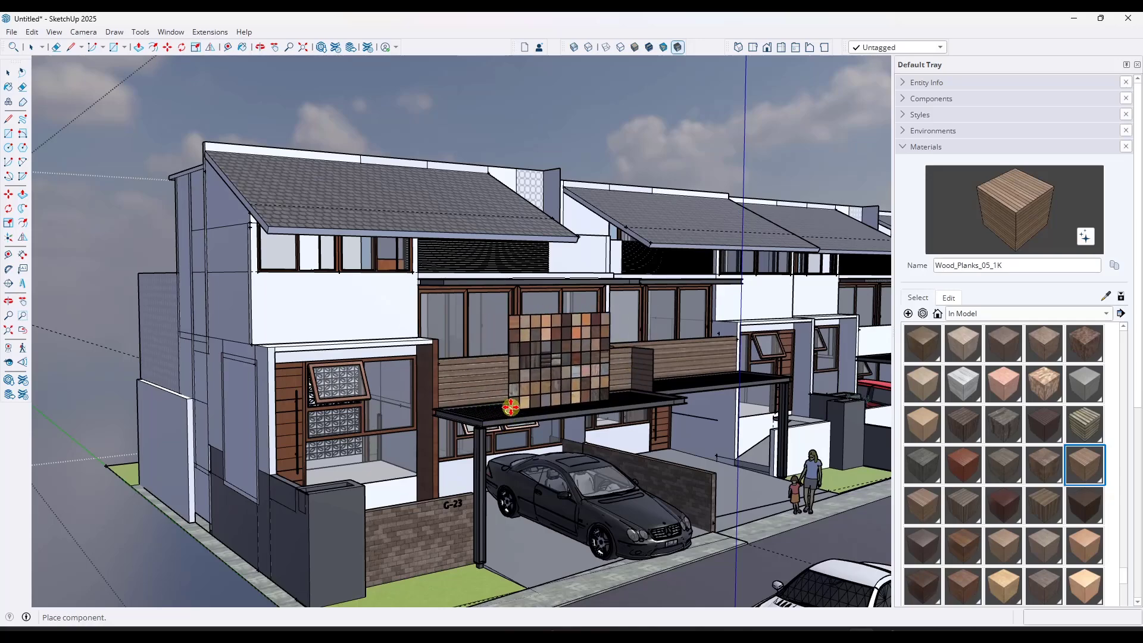
- Place the wood collection's swatch board on the ground beside the end house, near its dark entrance pillar
middle_drag(418, 495, 370, 542)
click(324, 539)
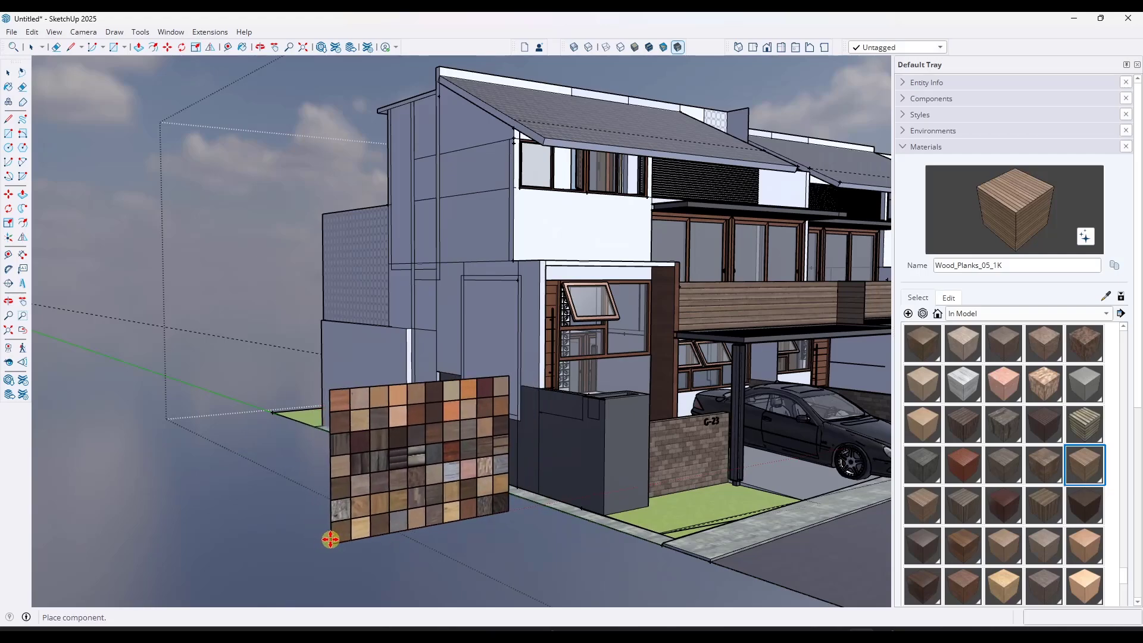
scroll(395, 488, up, 5)
scroll(375, 350, down, 5)
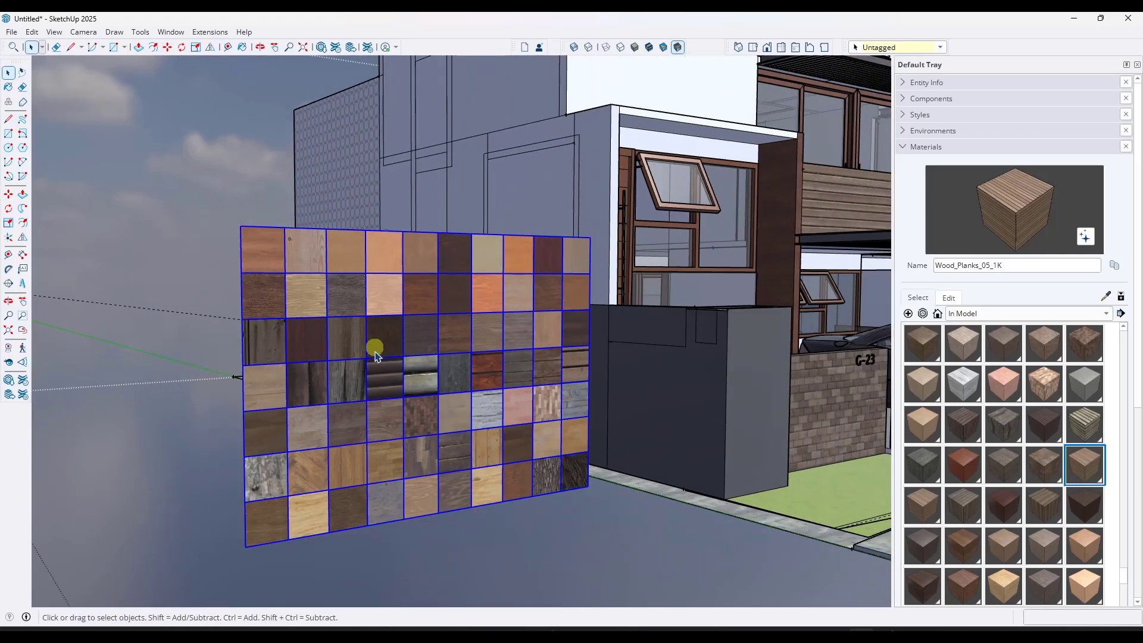
scroll(601, 381, up, 4)
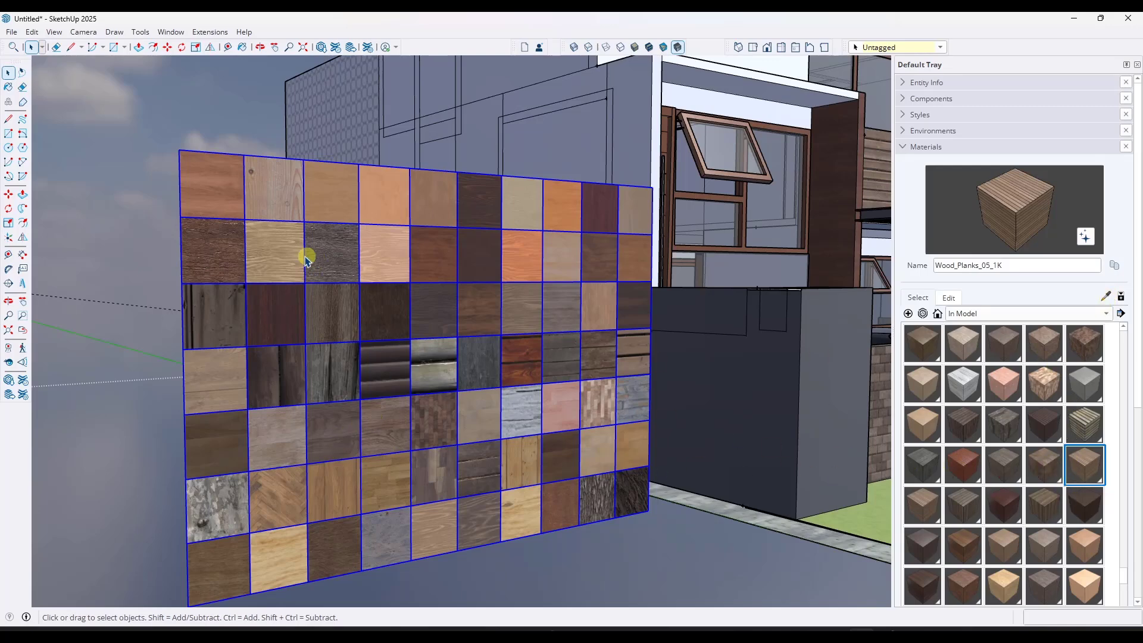
- Sample Plywood_04_1K from the swatch board and paint the dark entrance pillar beside the brick wall with it
click(1106, 296)
click(337, 542)
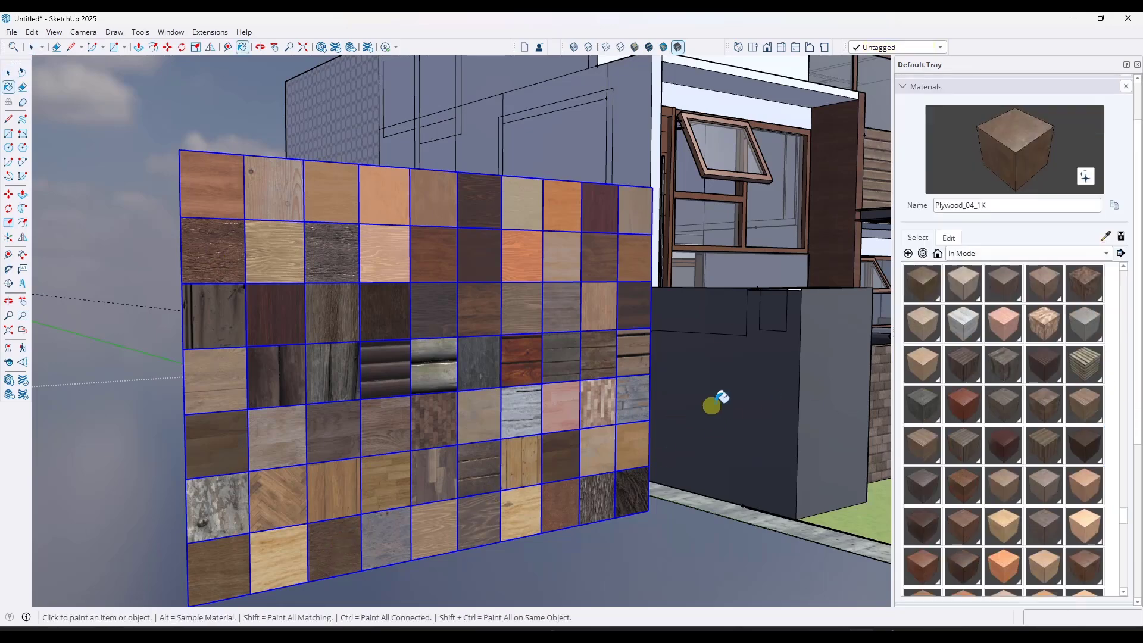
click(821, 372)
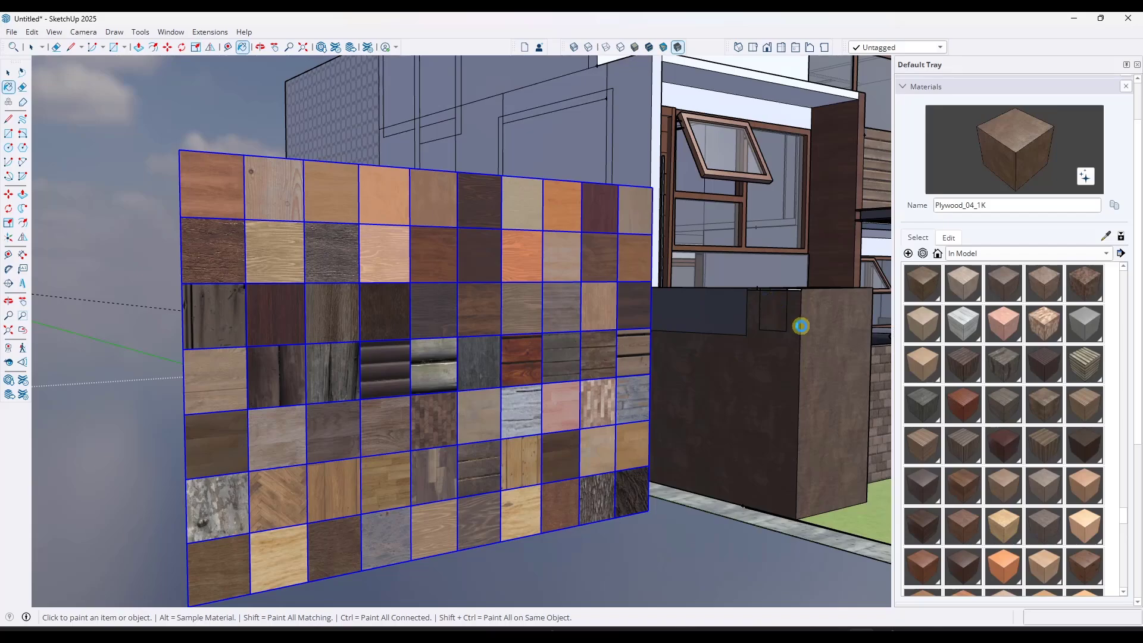
scroll(715, 381, up, 4)
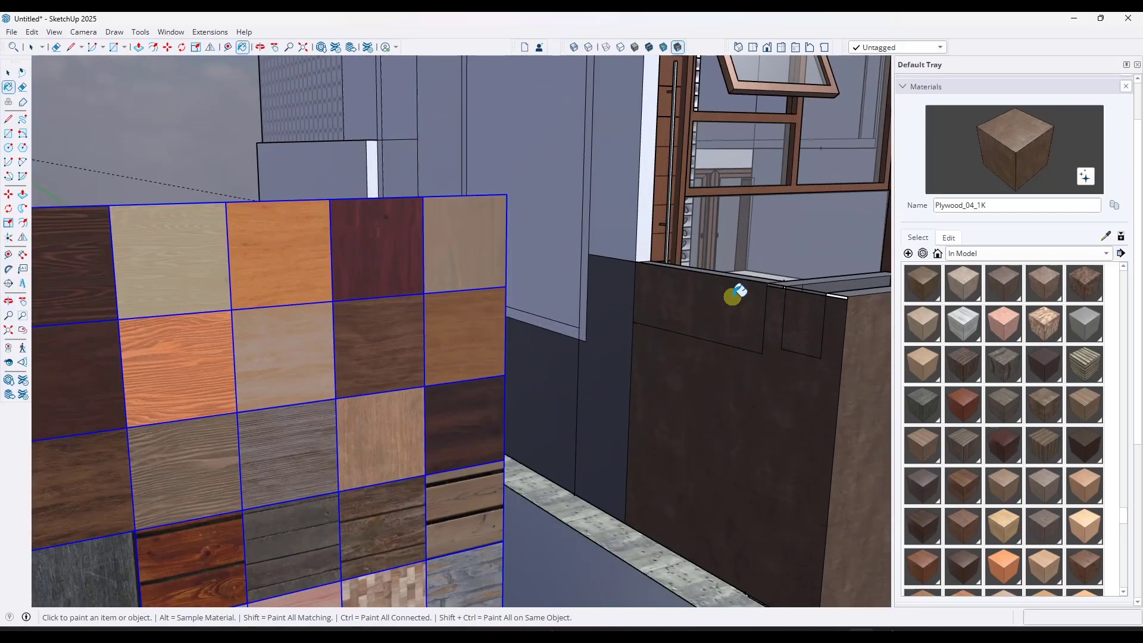
scroll(735, 295, up, 3)
scroll(732, 331, down, 6)
- Delete the wood swatch board beside the house and save the model, purging the unused items
middle_drag(684, 324, 704, 388)
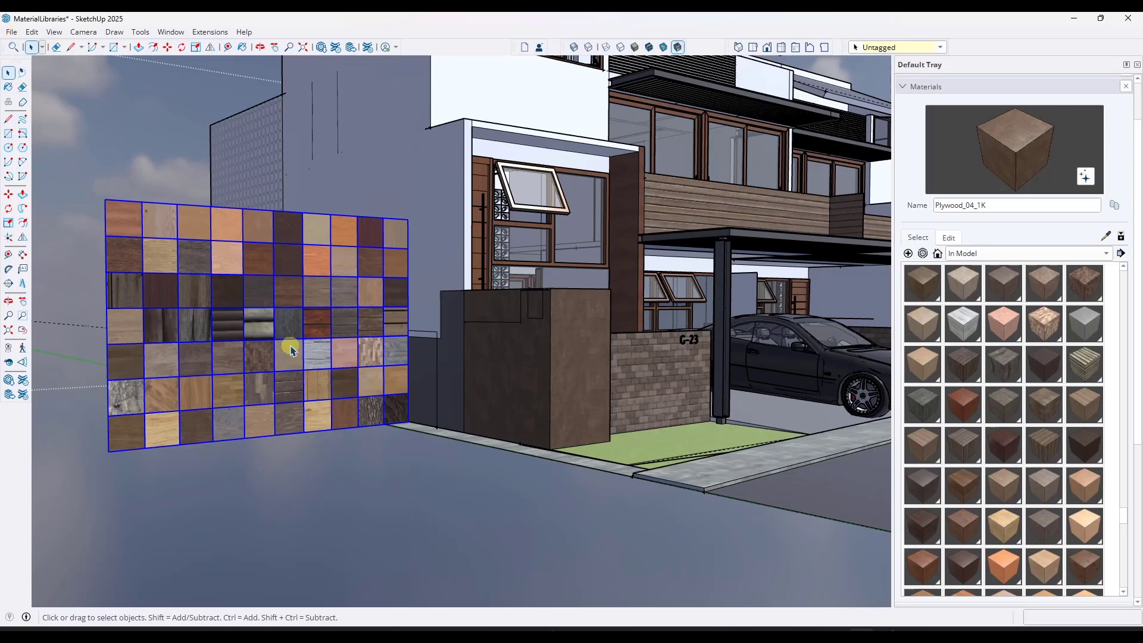
key(Delete)
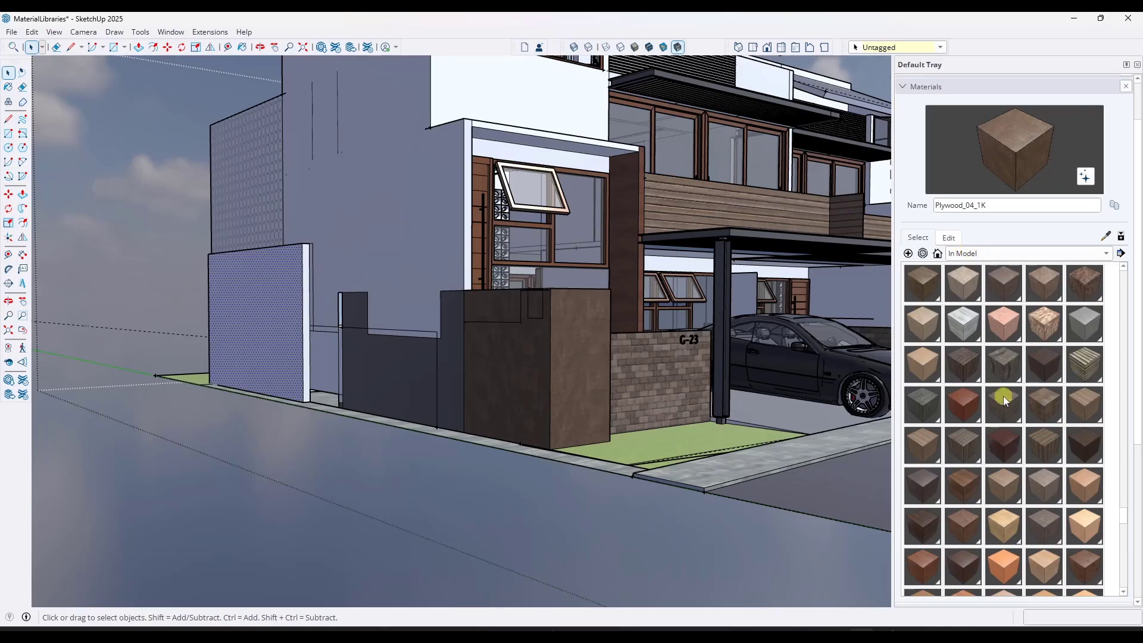
middle_drag(727, 357, 53, 129)
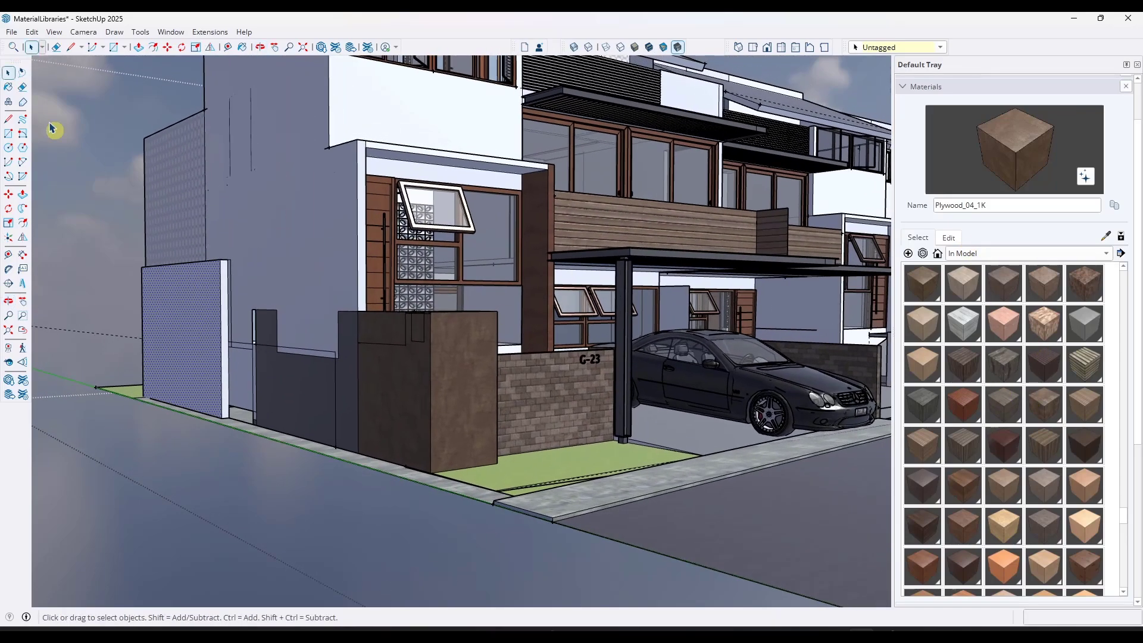
click(12, 32)
click(30, 100)
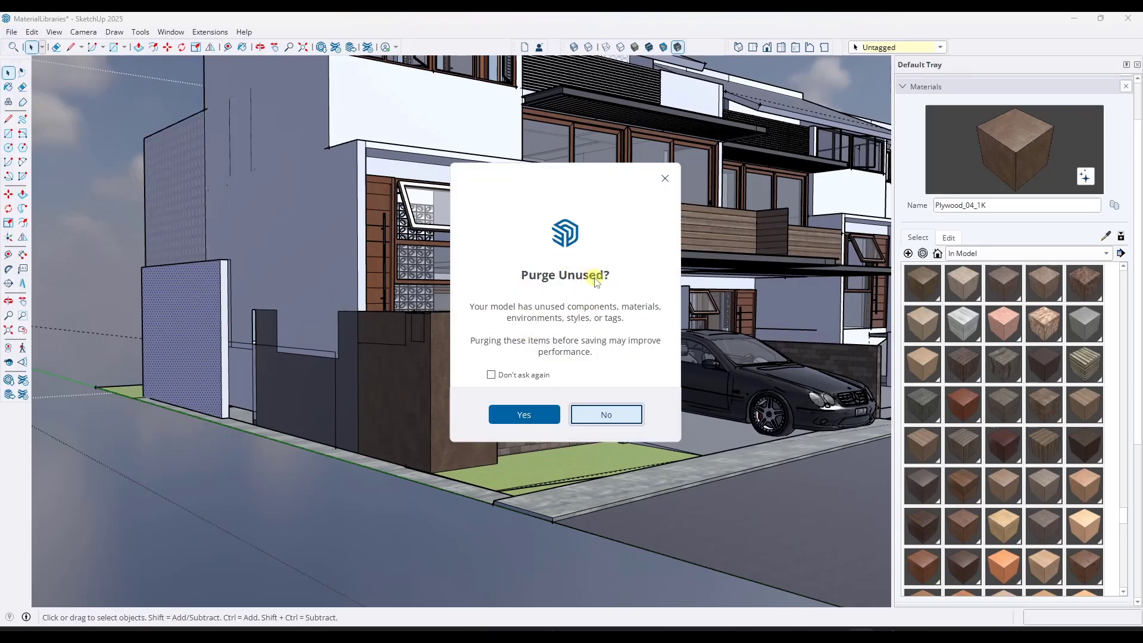
click(543, 420)
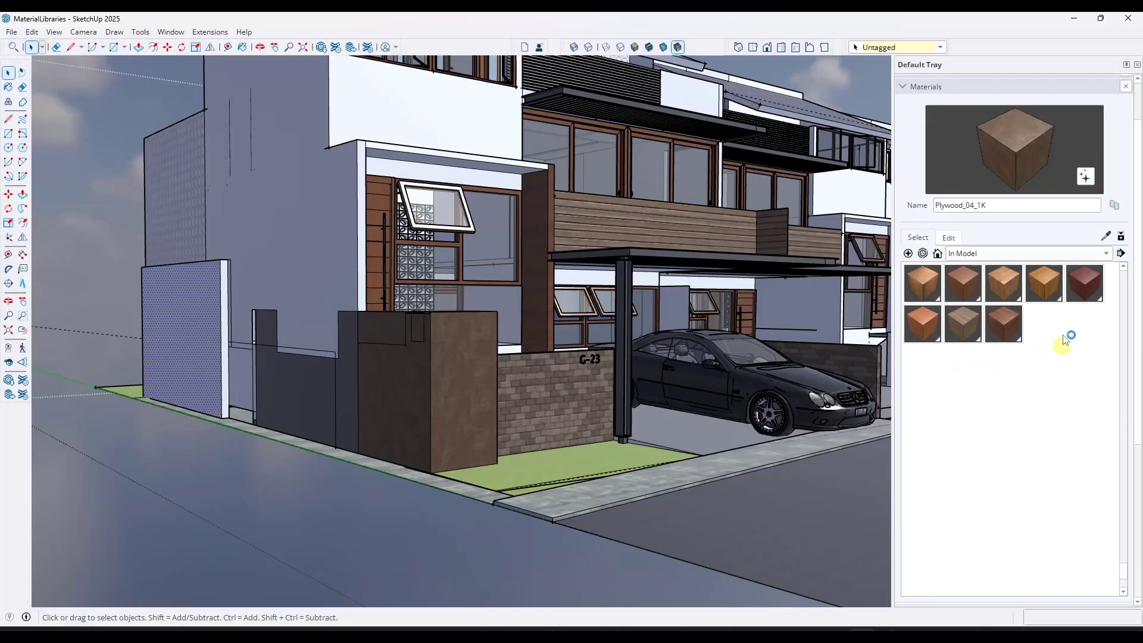
- Compare the Wood material collection with the materials remaining in the model
click(993, 254)
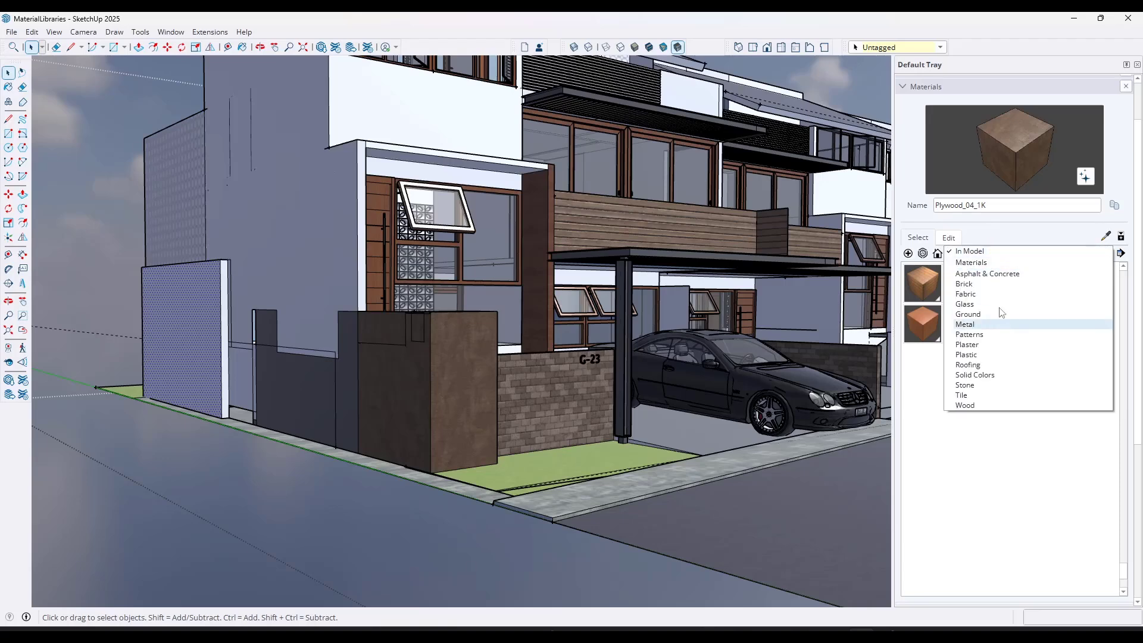
click(979, 410)
click(970, 254)
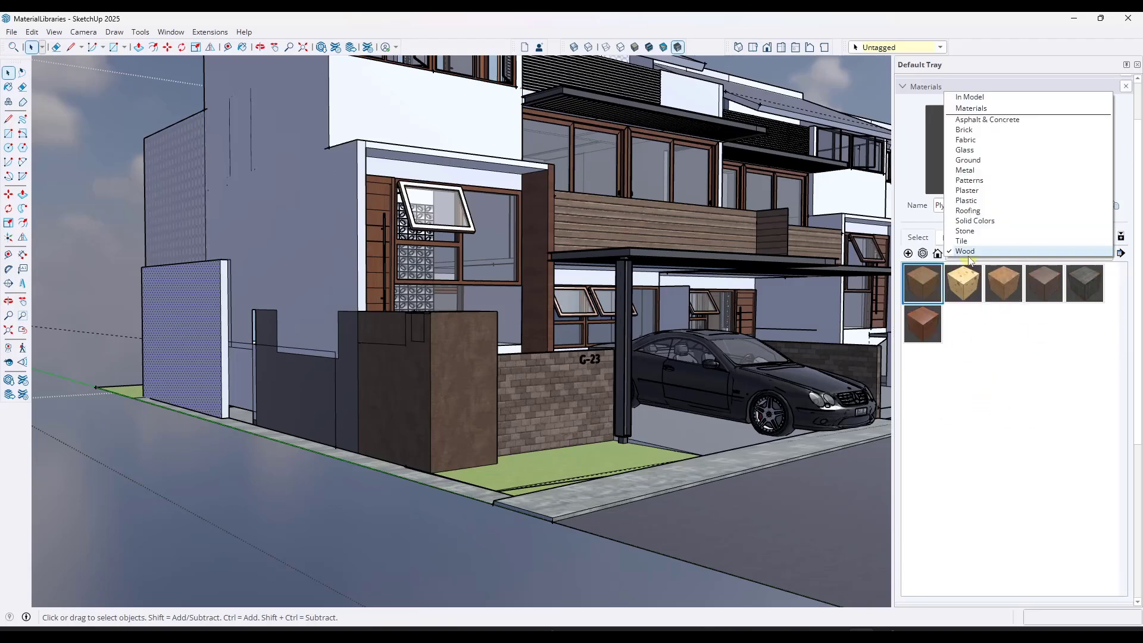
click(971, 98)
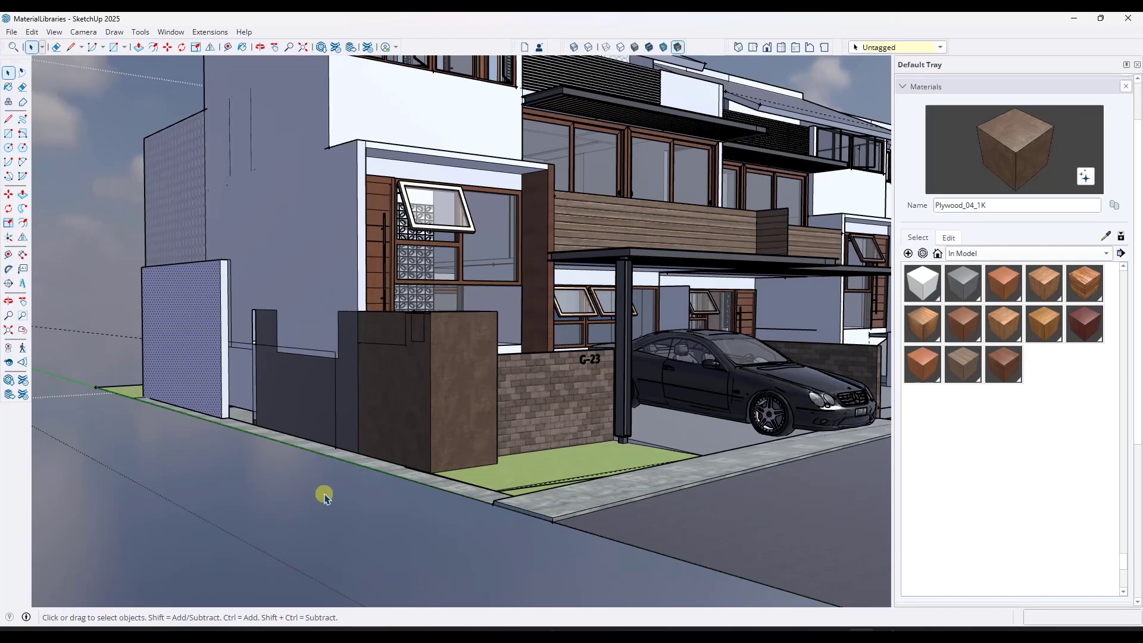
- Open the SketchUp Brick Collection in 3D Warehouse to find a material for the white front wall behind the mother and child
scroll(293, 462, down, 5)
scroll(548, 438, up, 2)
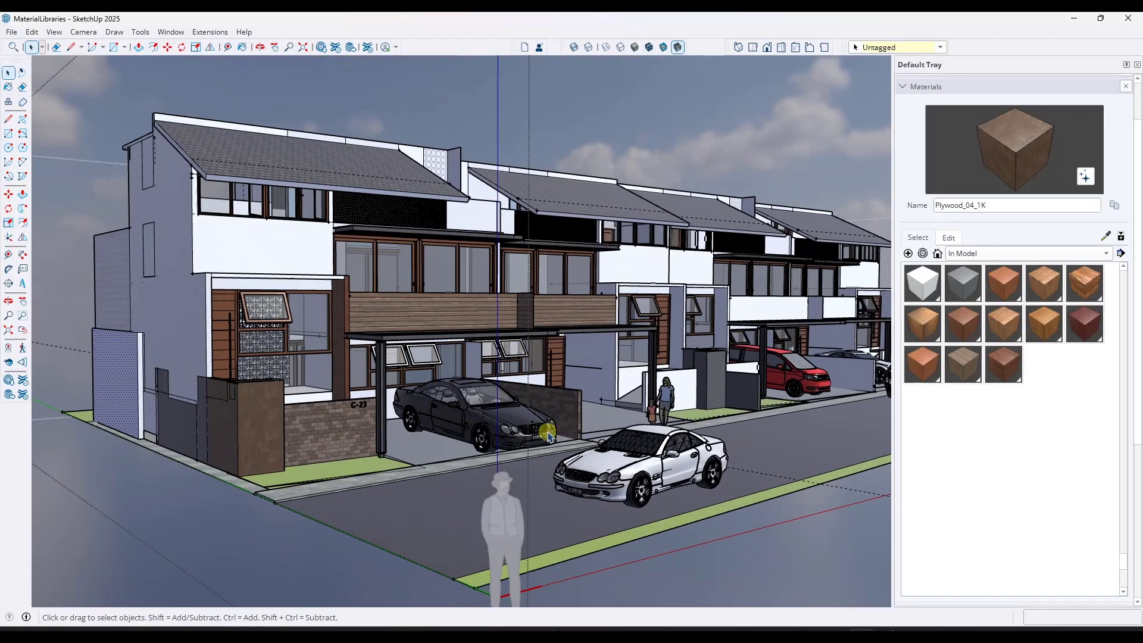
middle_drag(547, 438, 404, 433)
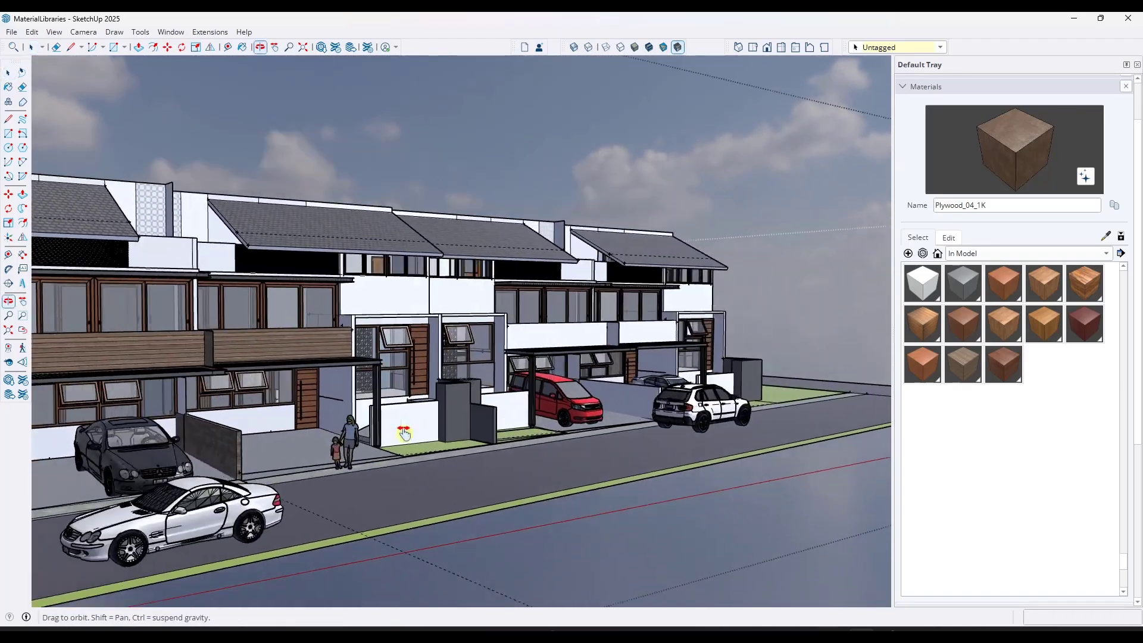
scroll(404, 433, up, 8)
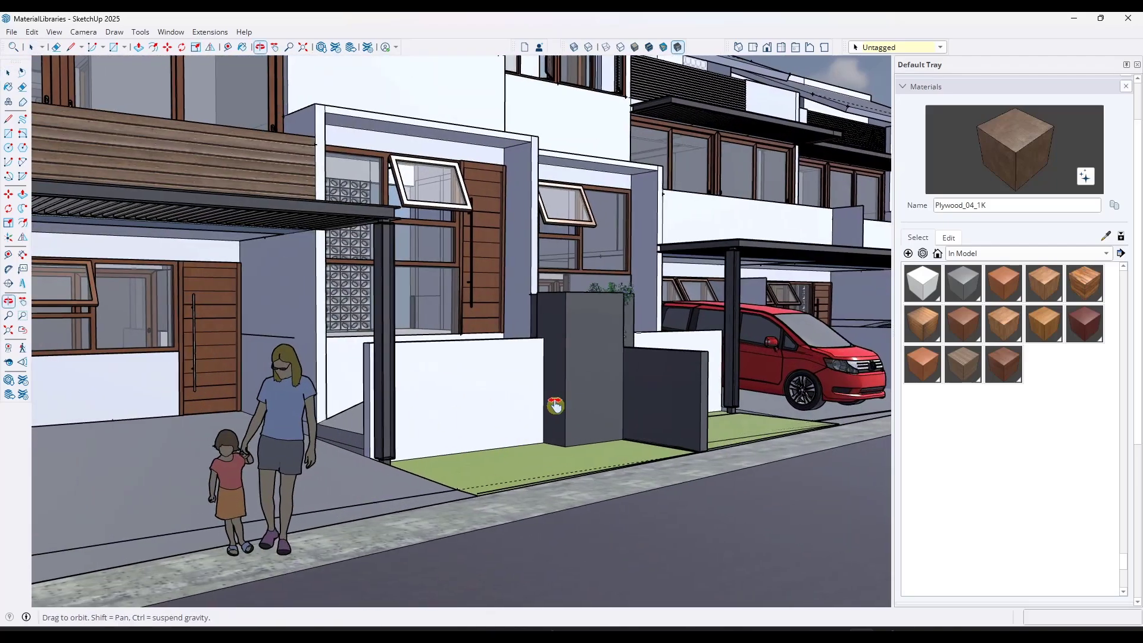
middle_drag(555, 406, 528, 400)
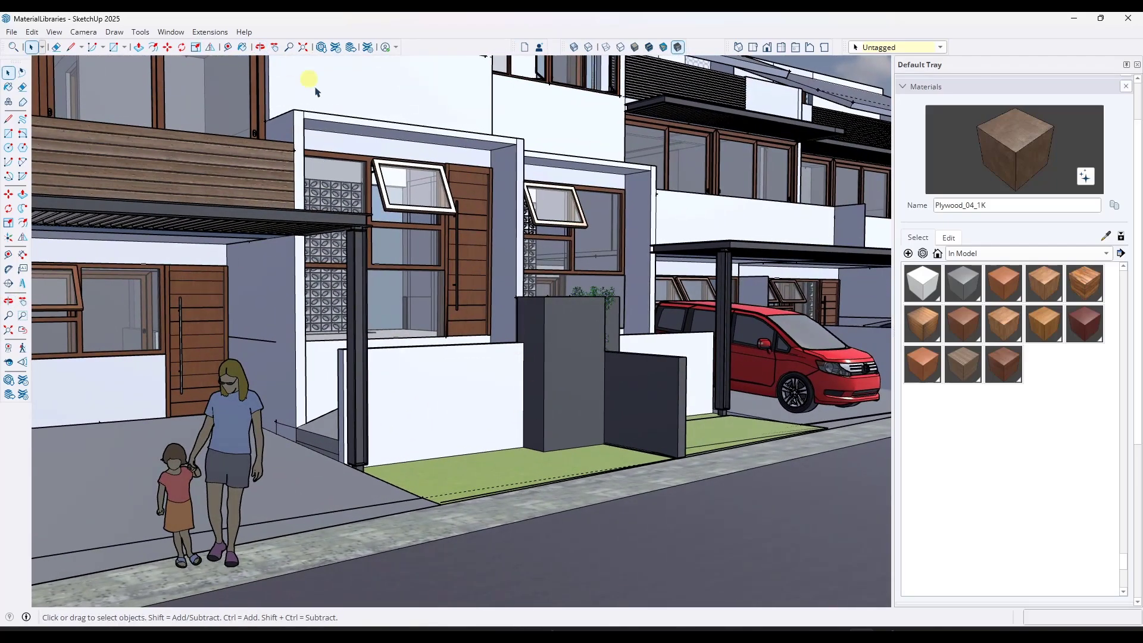
click(923, 253)
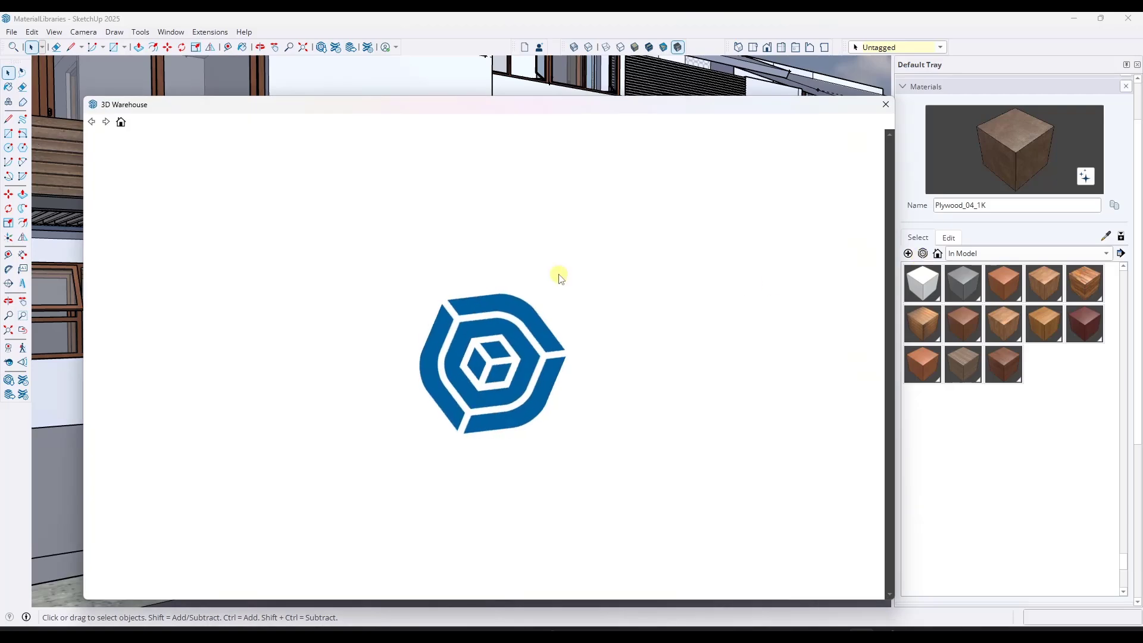
scroll(494, 379, down, 5)
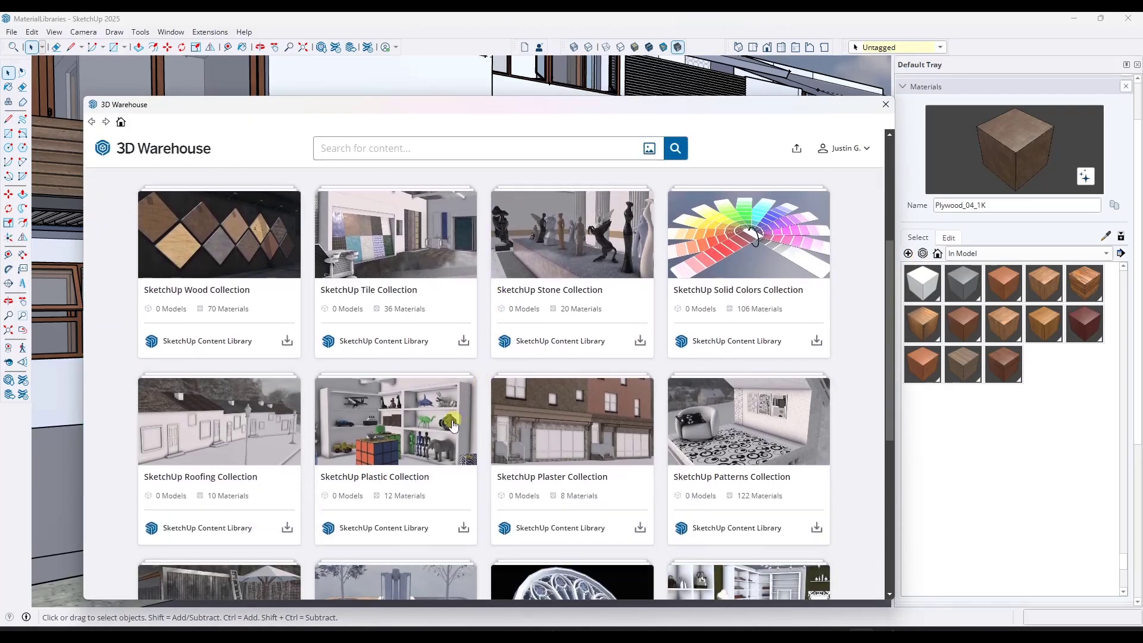
scroll(440, 435, down, 2)
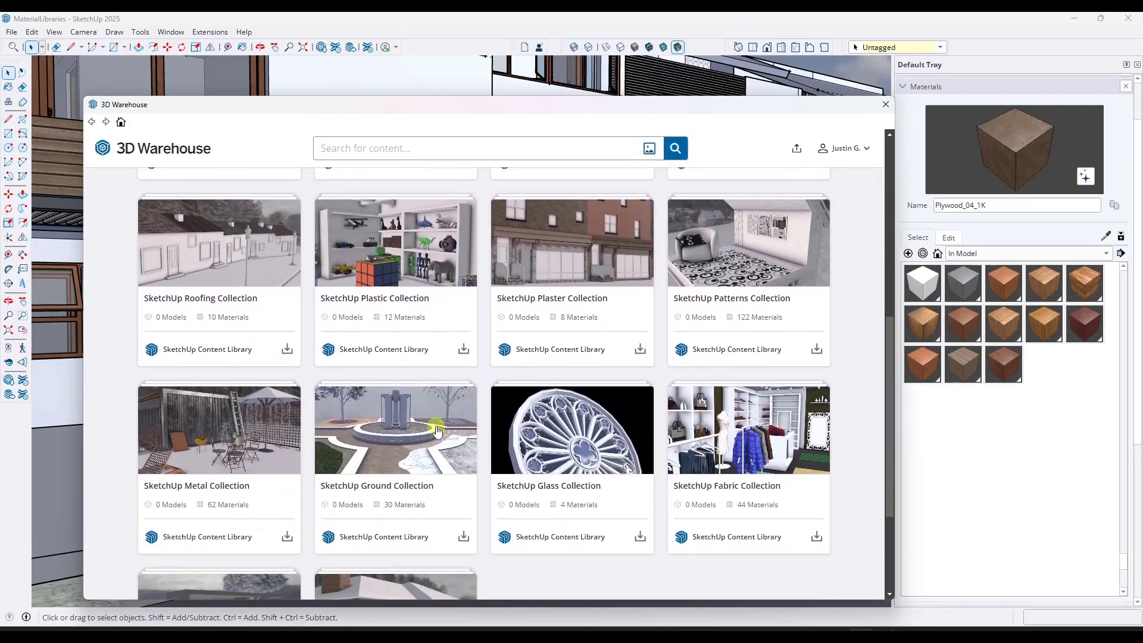
scroll(547, 454, down, 2)
click(425, 481)
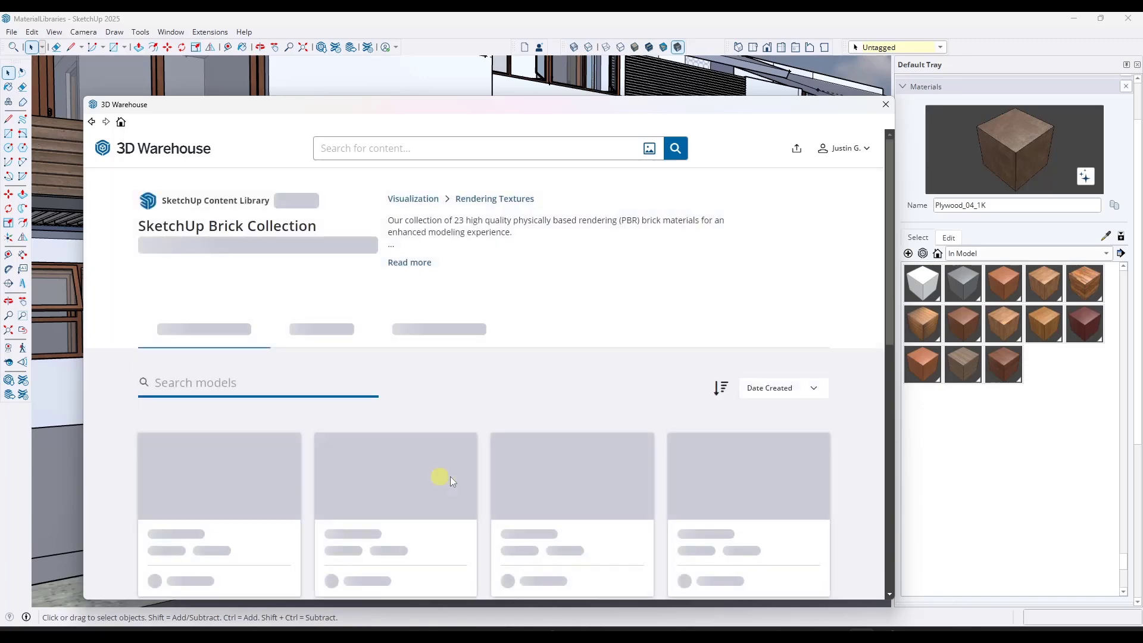
- Load the Brick_23_1K material from the SketchUp Brick Collection into the model
scroll(589, 408, down, 5)
scroll(576, 365, up, 1)
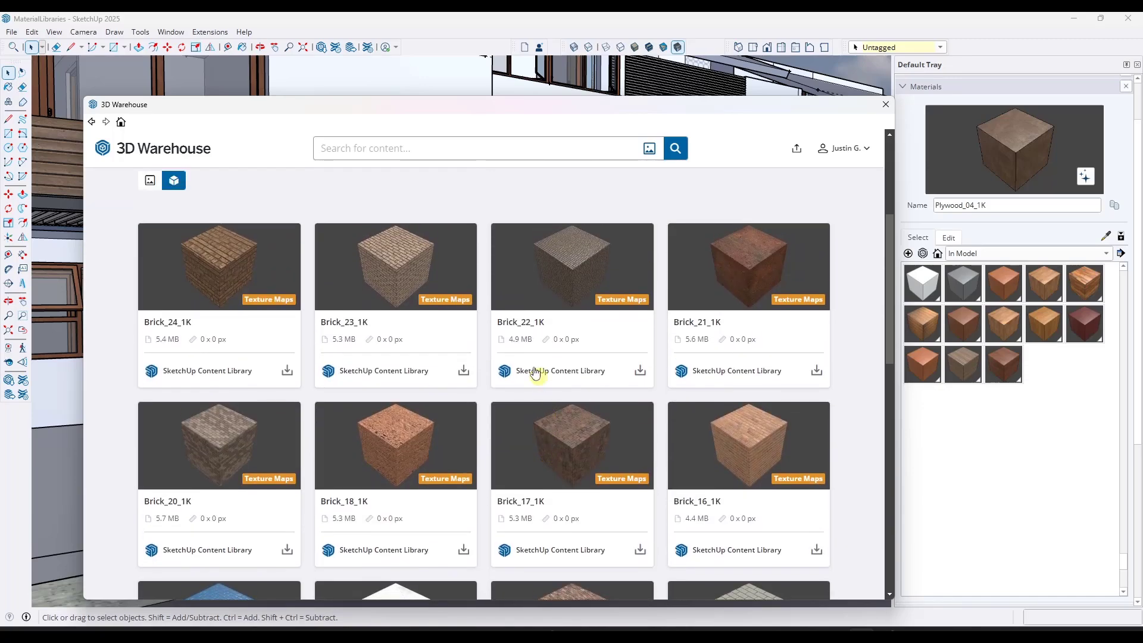
click(464, 370)
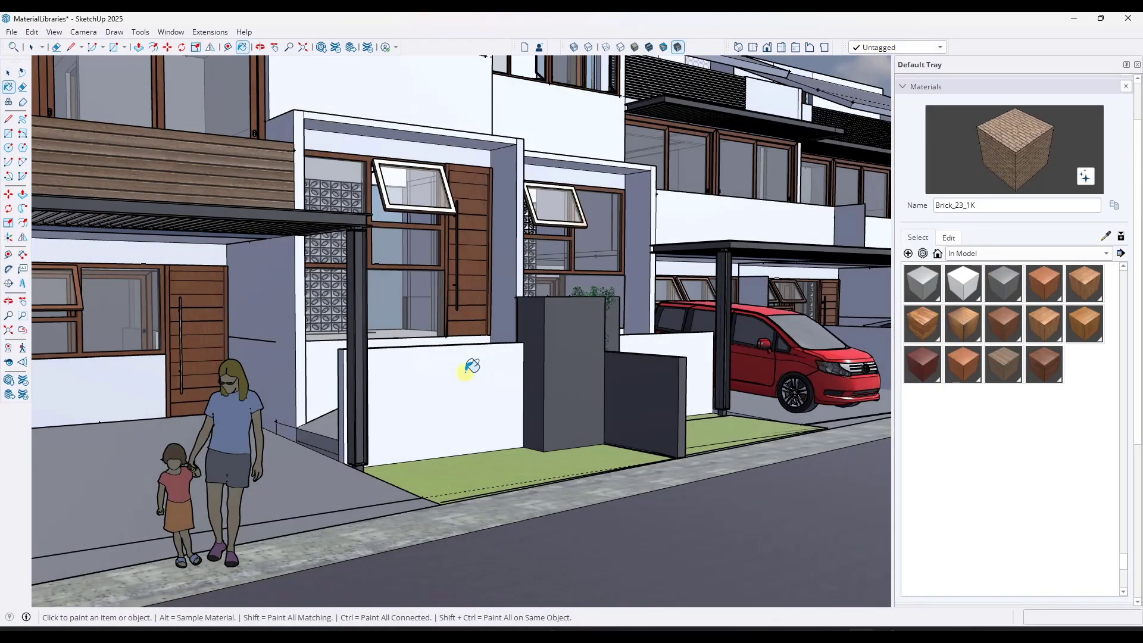
- Paint the front and end faces of the low white garden wall beside the carport post with Brick_23_1K and save the model
click(405, 396)
scroll(381, 390, up, 6)
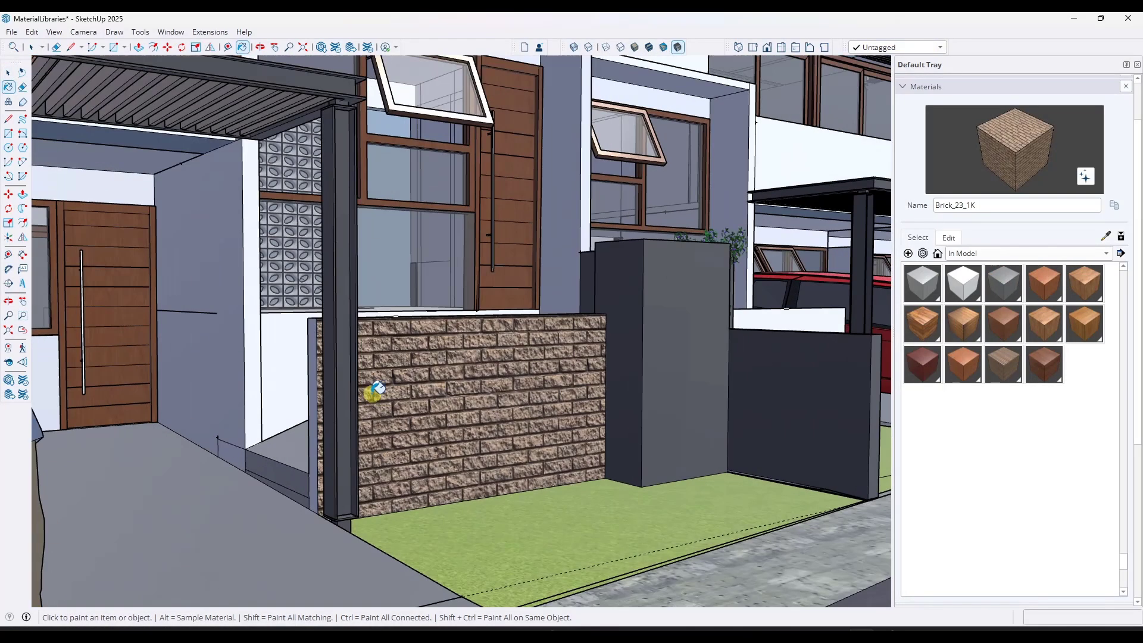
click(300, 374)
mouse_move(304, 374)
middle_down()
mouse_move(695, 355)
mouse_move(408, 263)
mouse_move(161, 298)
middle_up()
click(183, 311)
scroll(161, 298, up, 5)
mouse_move(395, 300)
middle_down()
mouse_move(232, 390)
mouse_move(347, 401)
mouse_move(369, 442)
mouse_move(416, 462)
mouse_move(391, 452)
middle_up()
key(space)
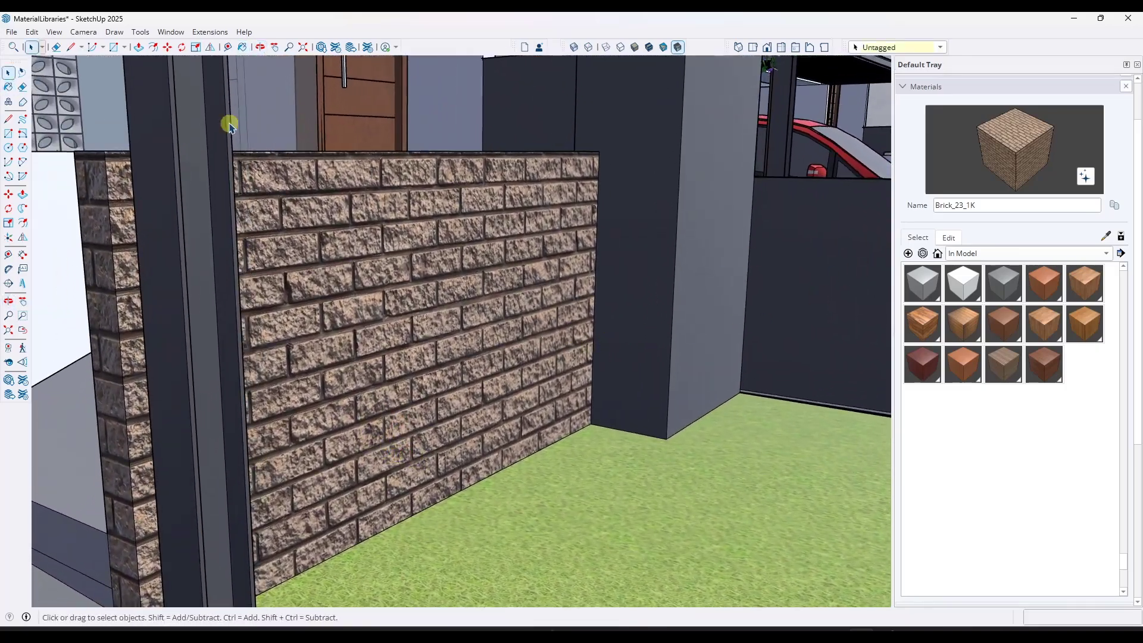
click(11, 31)
click(24, 90)
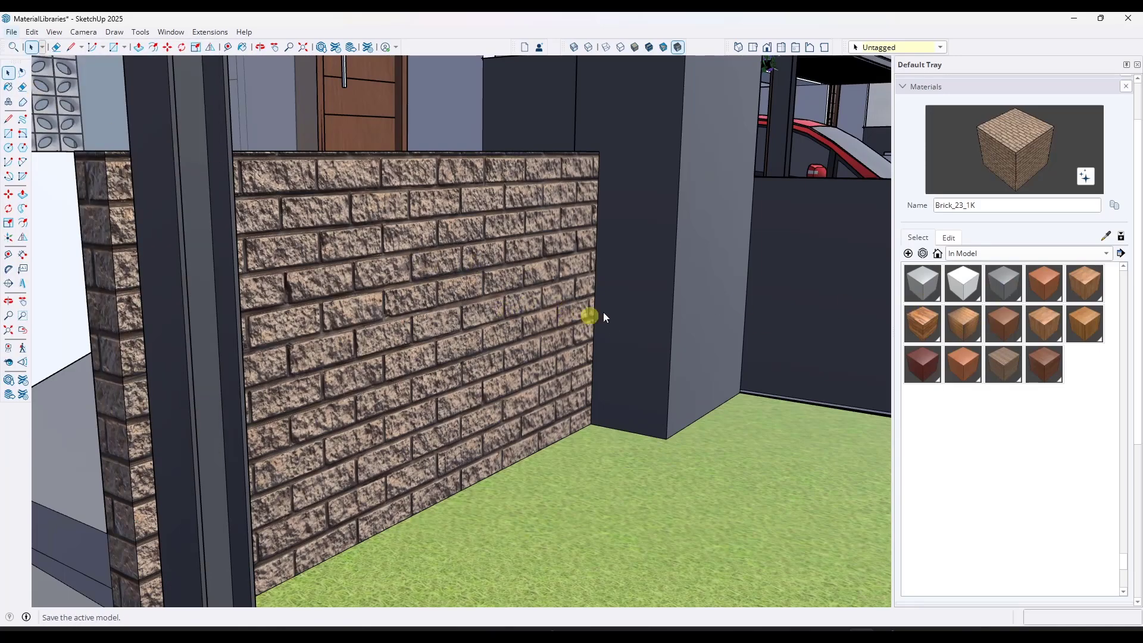
- Set the normal map strength of the Brick_23_1K material to 0.96
middle_drag(572, 319, 541, 390)
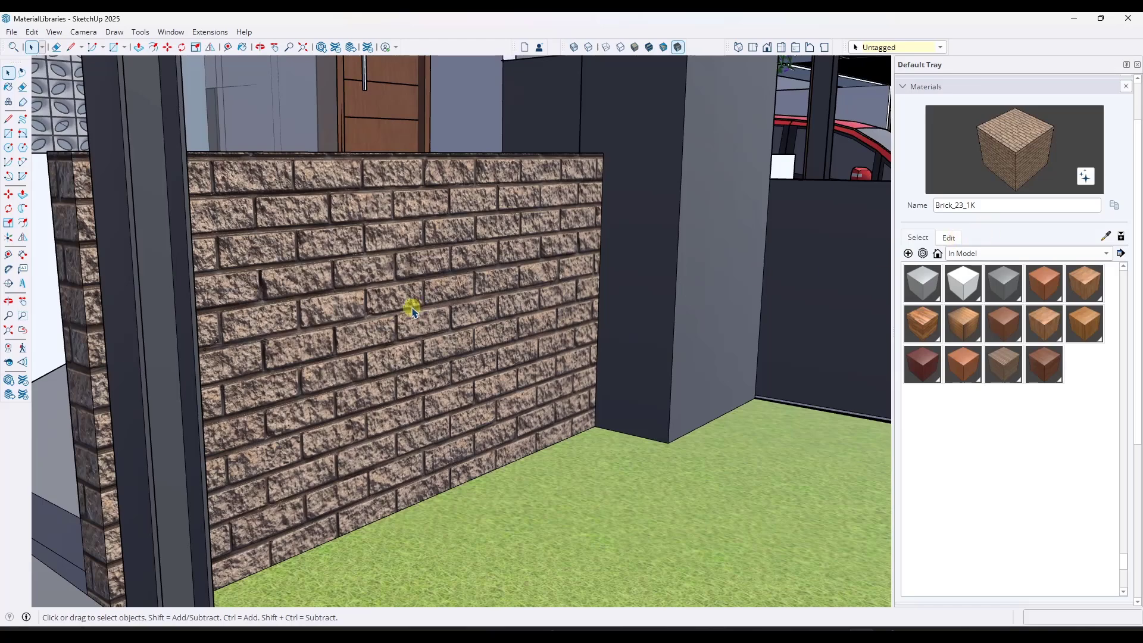
click(949, 239)
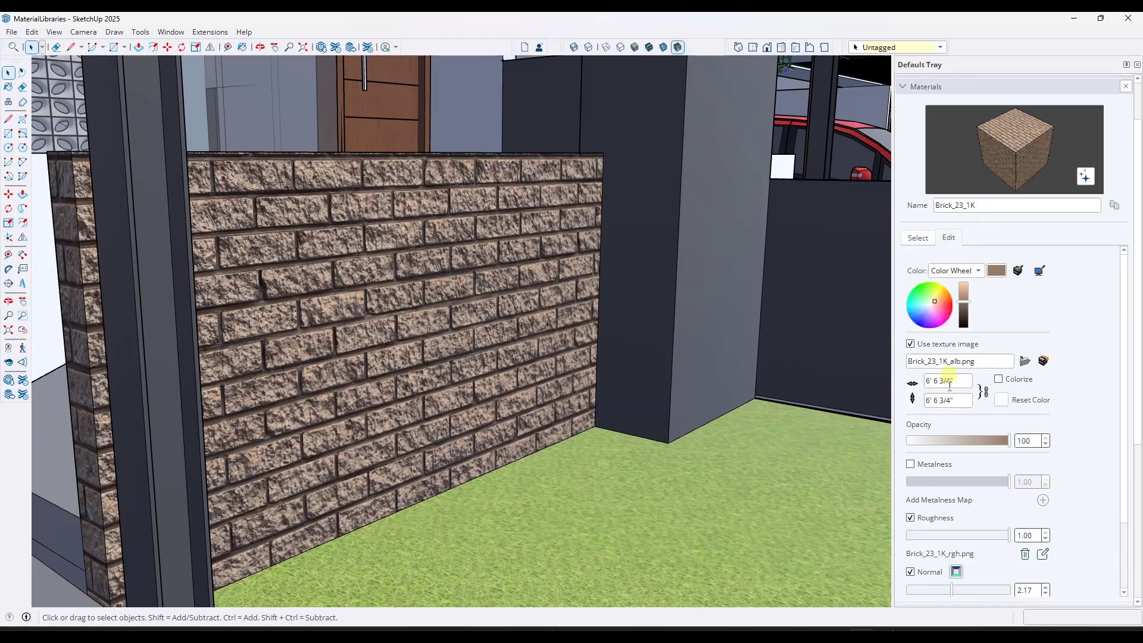
scroll(1015, 511, down, 3)
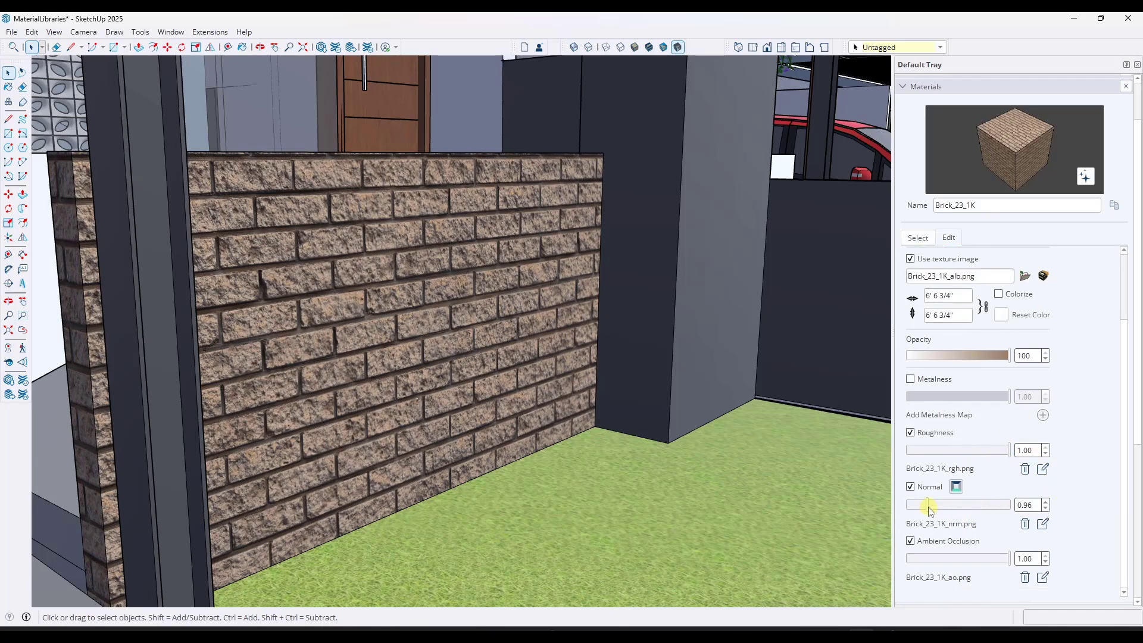
mouse_move(931, 507)
mouse_down()
mouse_move(994, 507)
mouse_move(942, 509)
mouse_up()
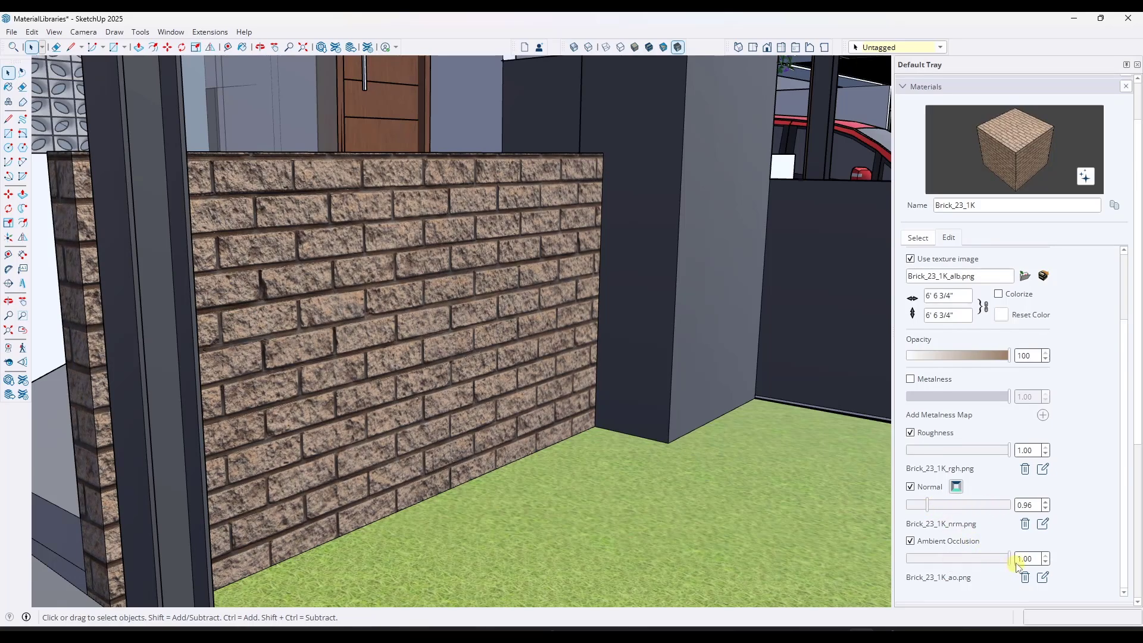
- Examine the new brick wall and the wood planks and windows along the row of townhouses
scroll(409, 349, down, 10)
scroll(484, 365, up, 3)
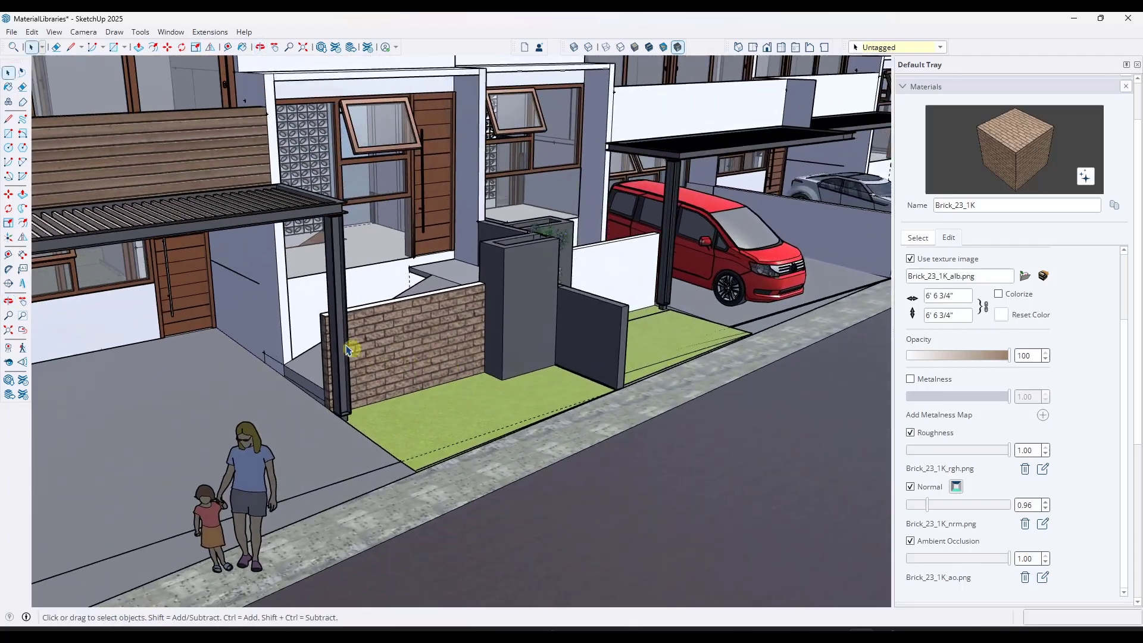
scroll(348, 350, down, 5)
scroll(539, 314, up, 6)
middle_drag(528, 305, 298, 291)
scroll(309, 290, up, 4)
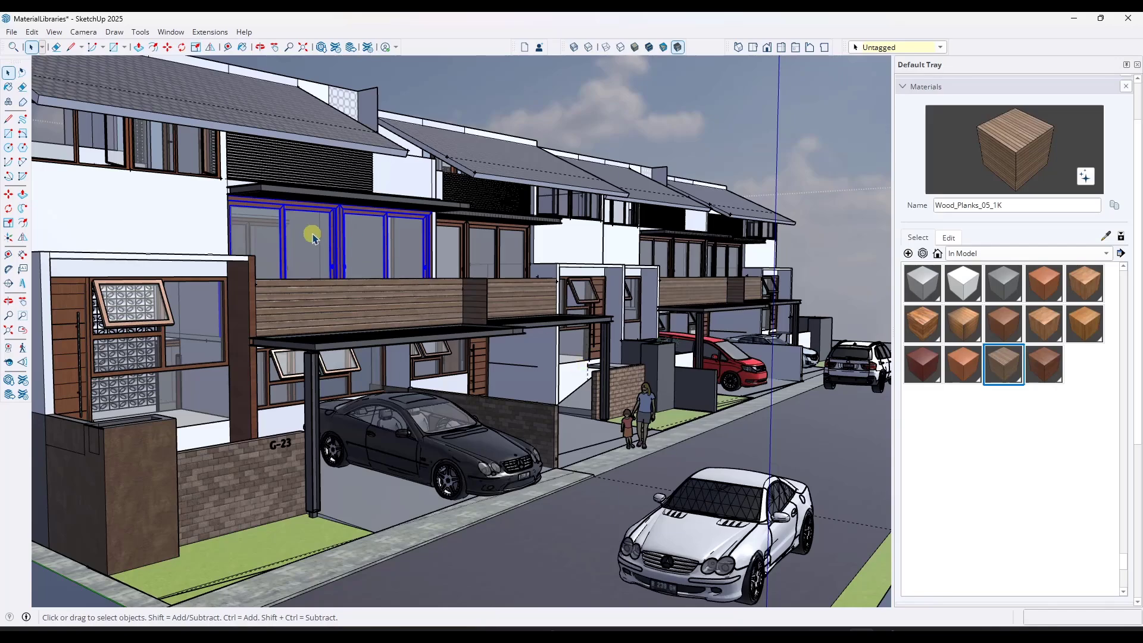
middle_drag(474, 468, 519, 424)
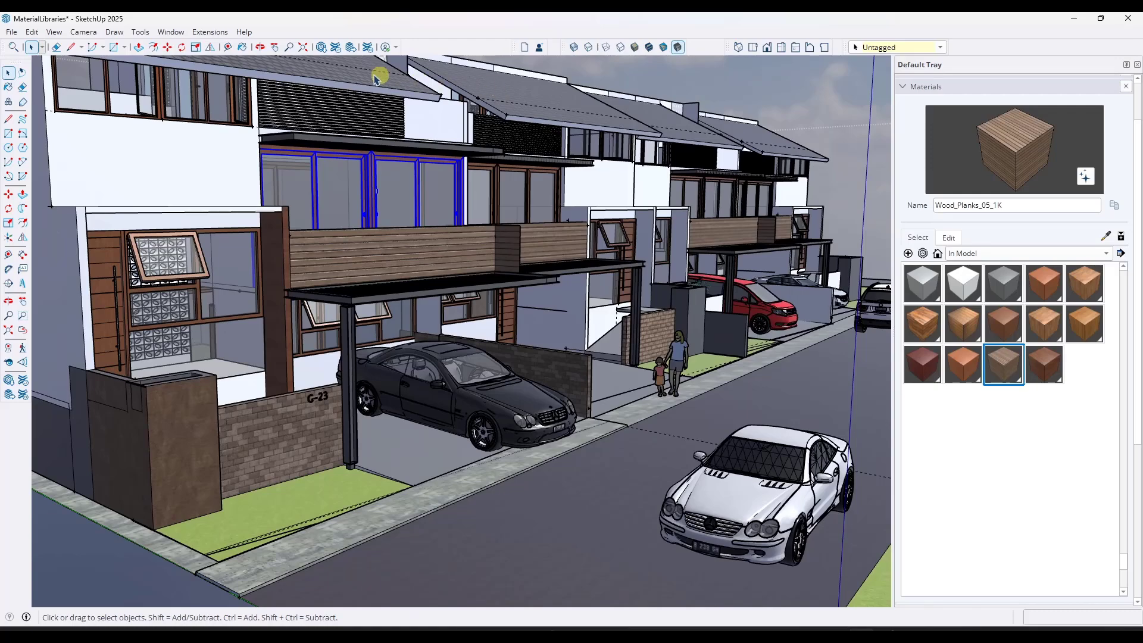
- Search the Extension Warehouse for "material replacer"
click(335, 49)
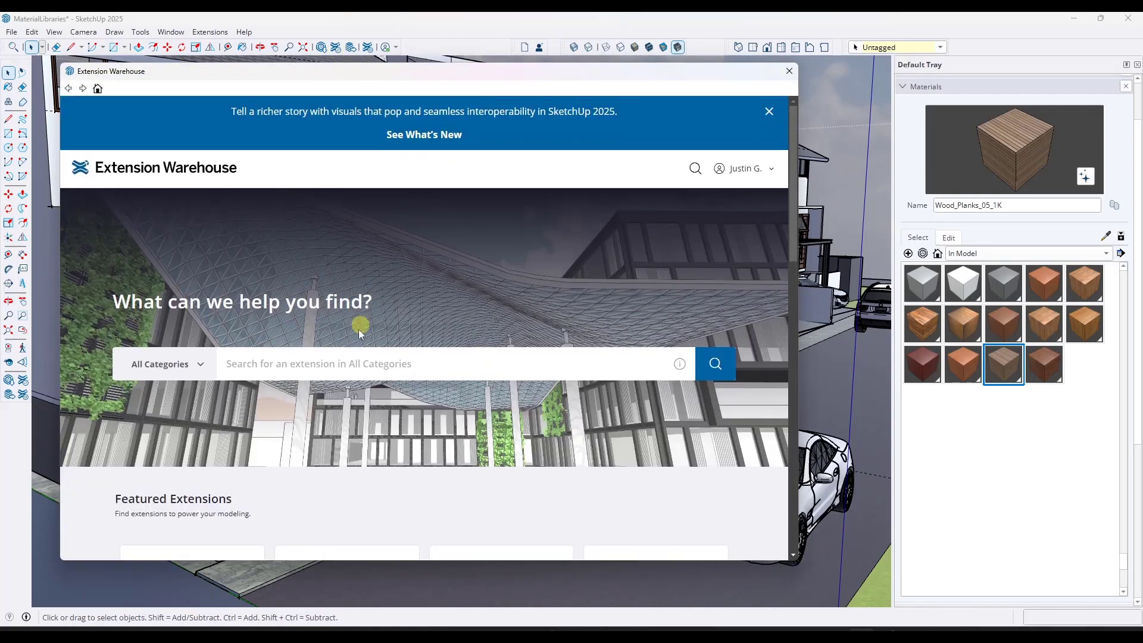
click(358, 367)
text(material replacer)
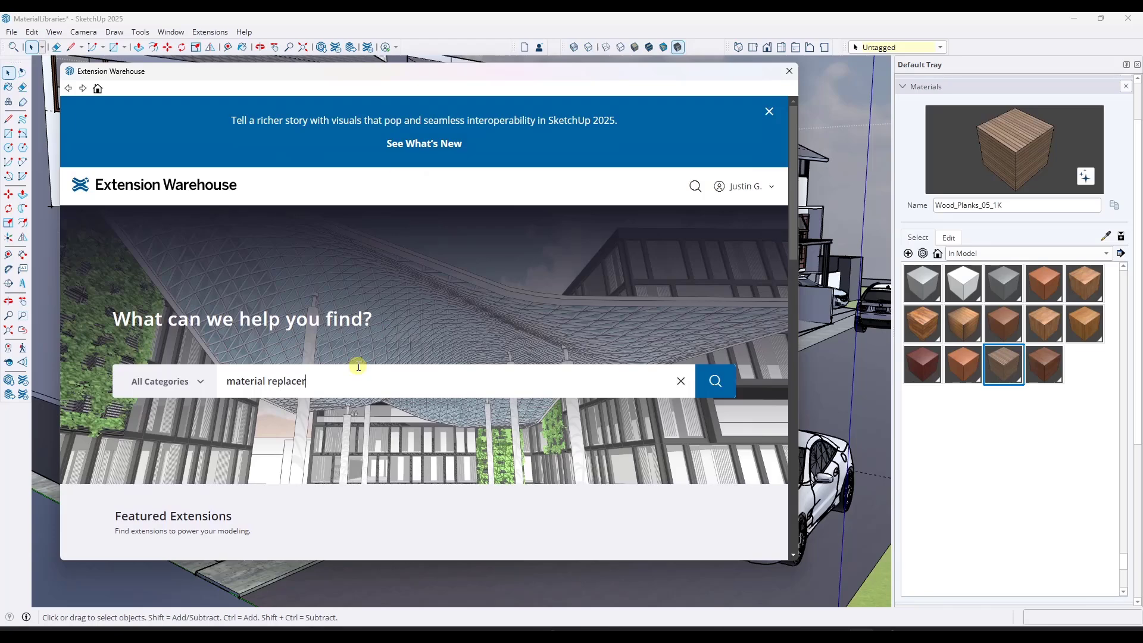
key(Return)
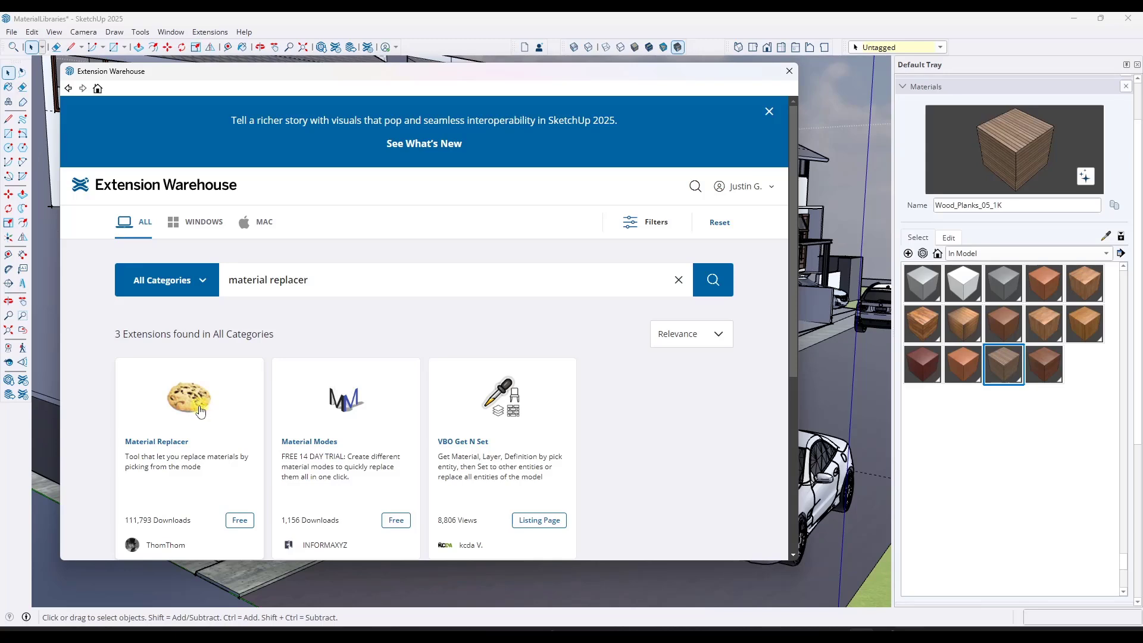
- Review the Material Replacer extension's description, TT_Lib² requirement and install option, and close the Extension Warehouse
click(200, 412)
scroll(665, 332, down, 5)
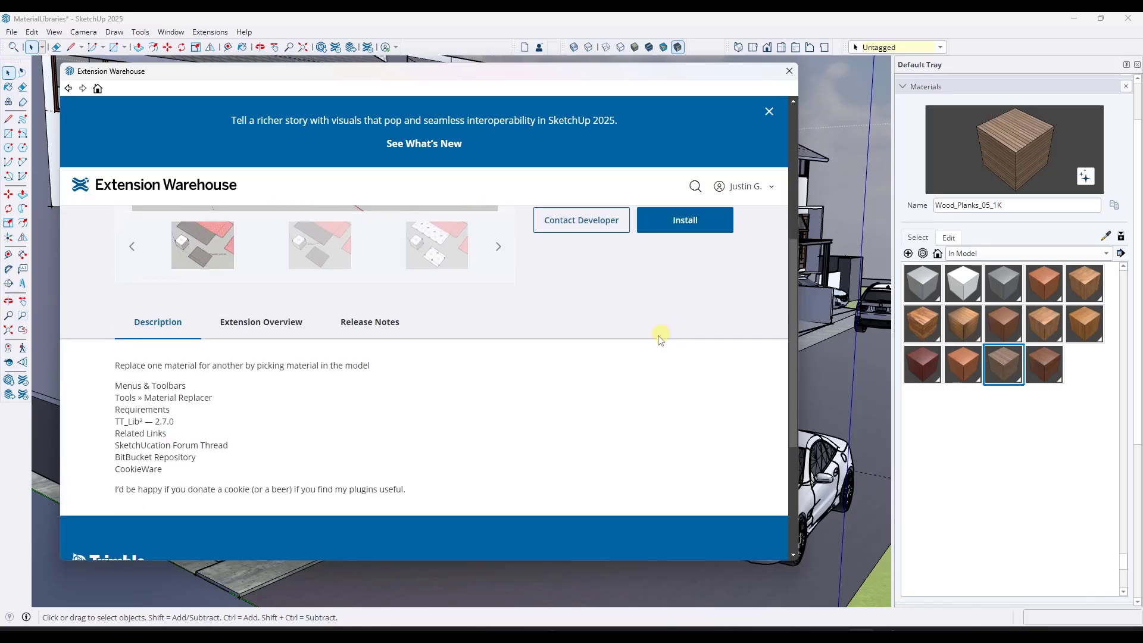
drag(187, 426, 121, 421)
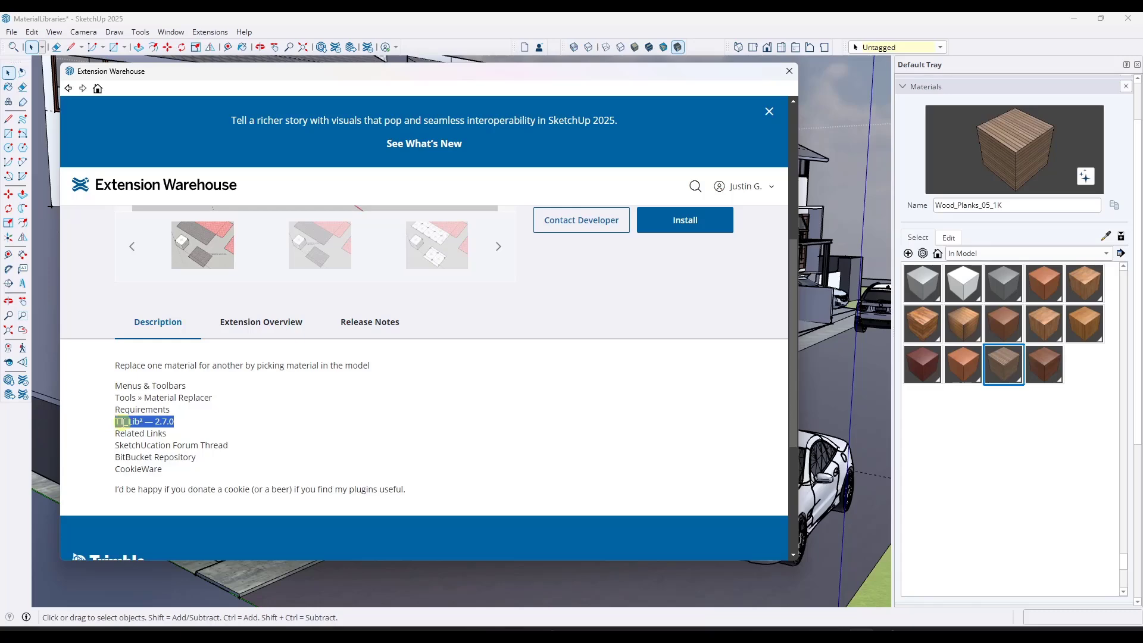
scroll(195, 429, up, 4)
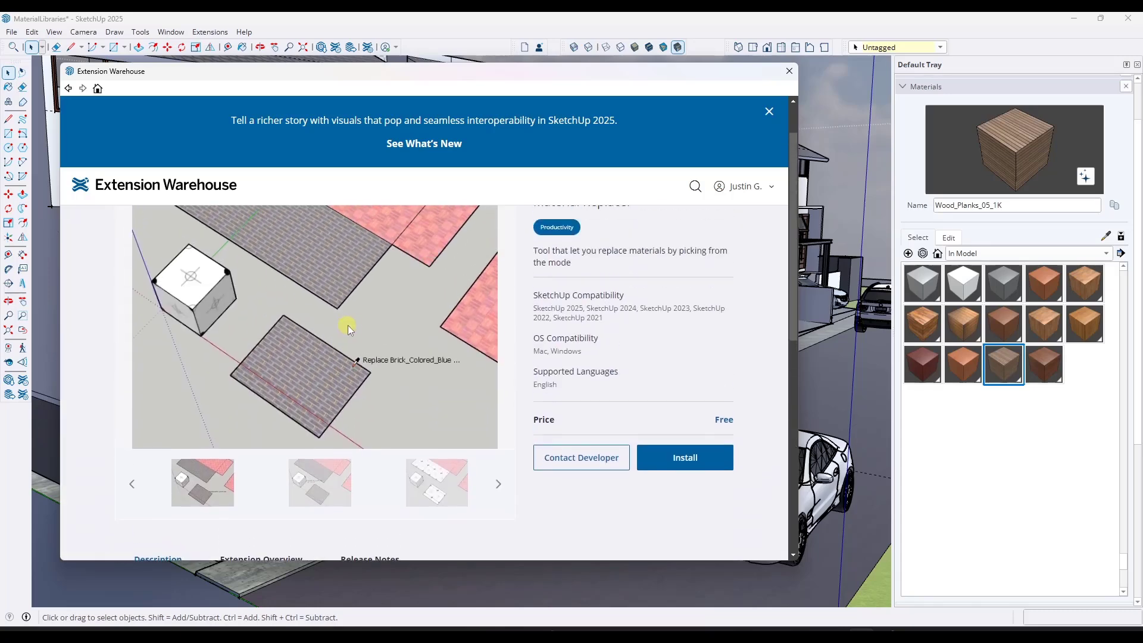
click(695, 465)
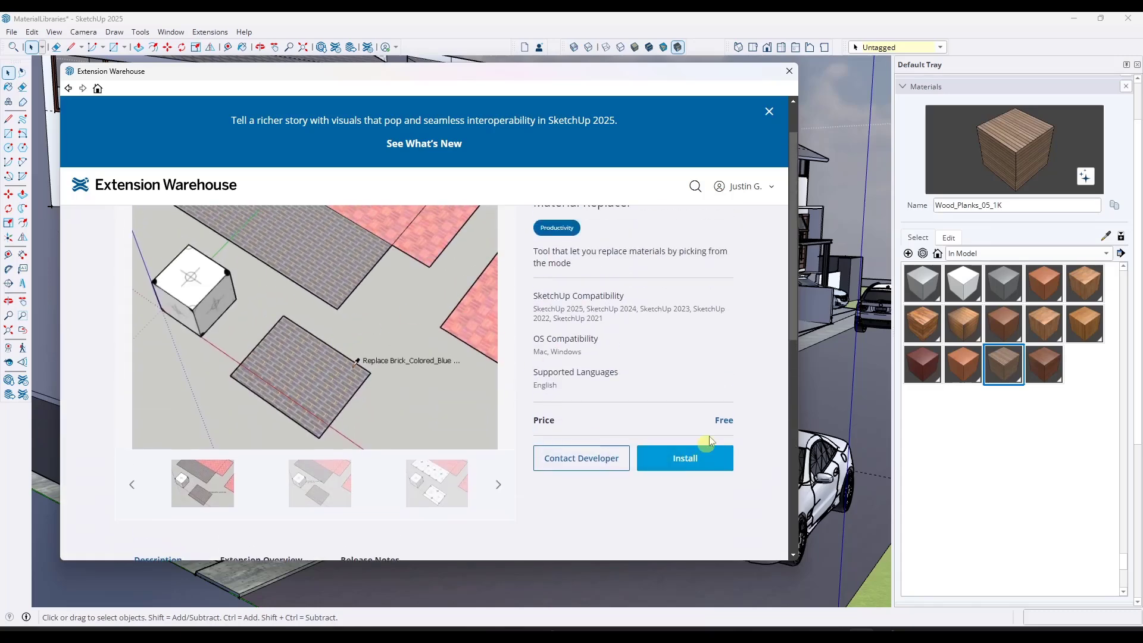
click(789, 70)
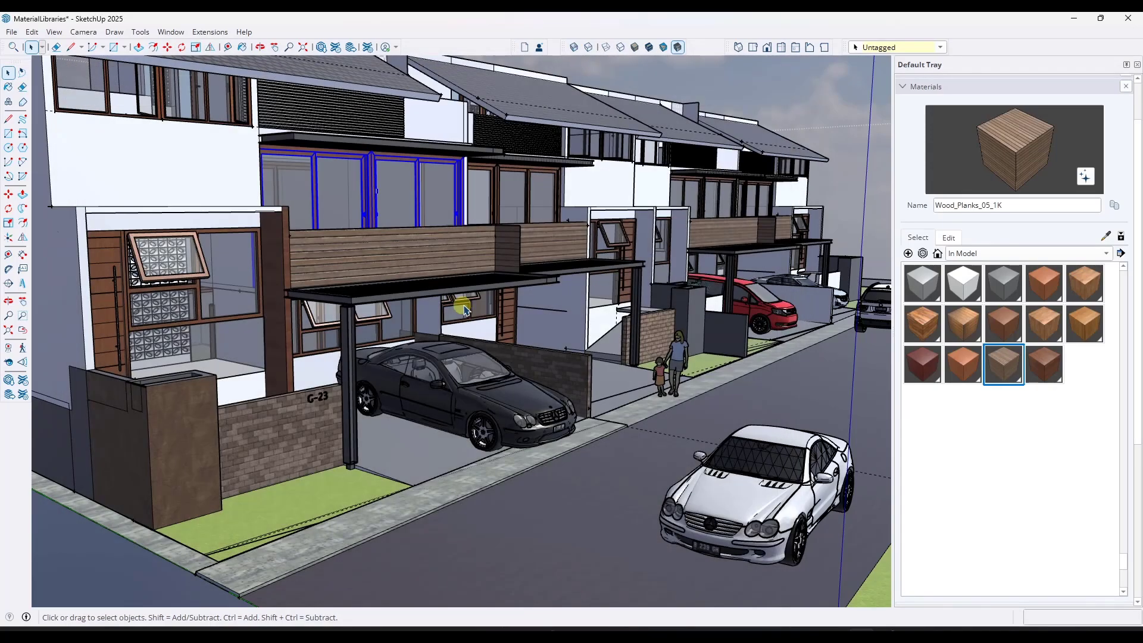
- Draw a small rectangle on the slatted carport roof above the dark car and extrude it upward into a low box
middle_drag(464, 310, 129, 228)
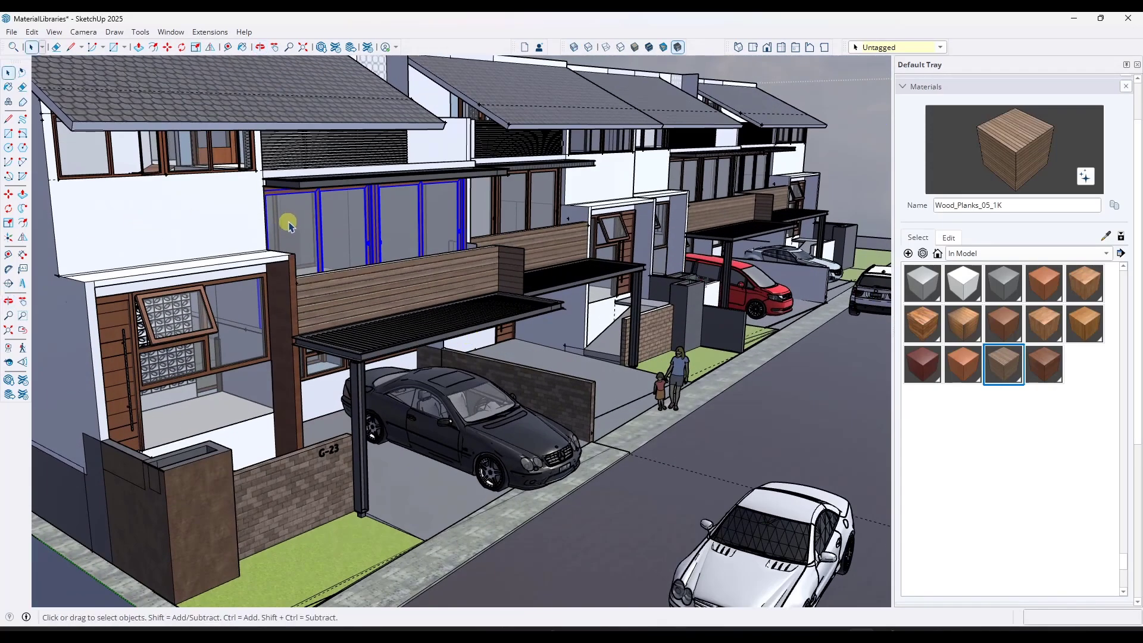
scroll(530, 536, down, 2)
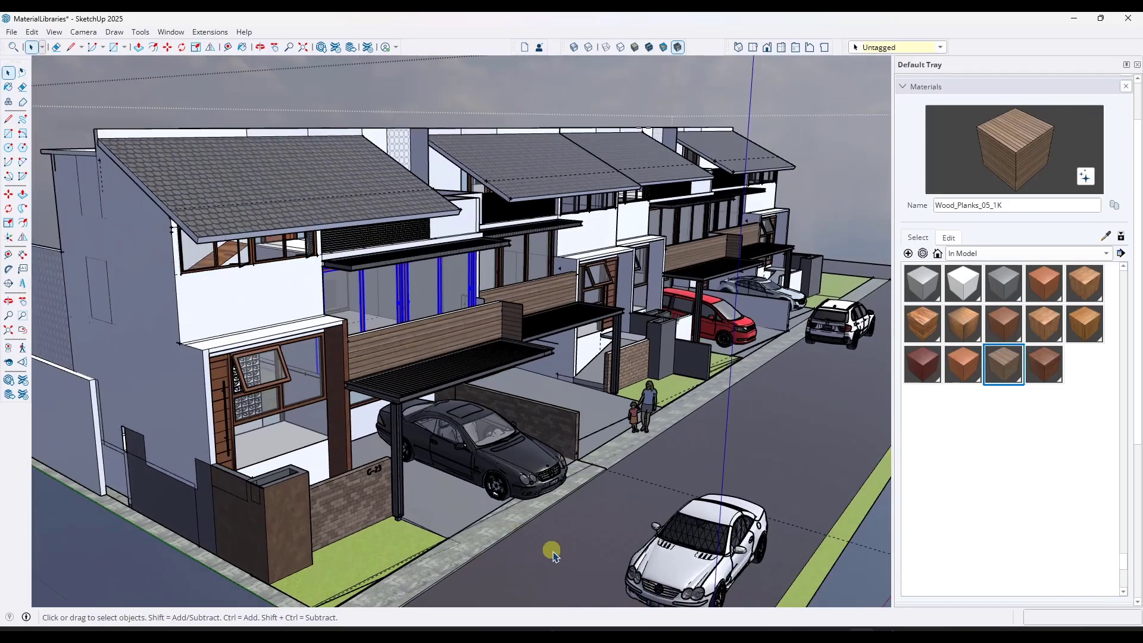
scroll(521, 547, up, 5)
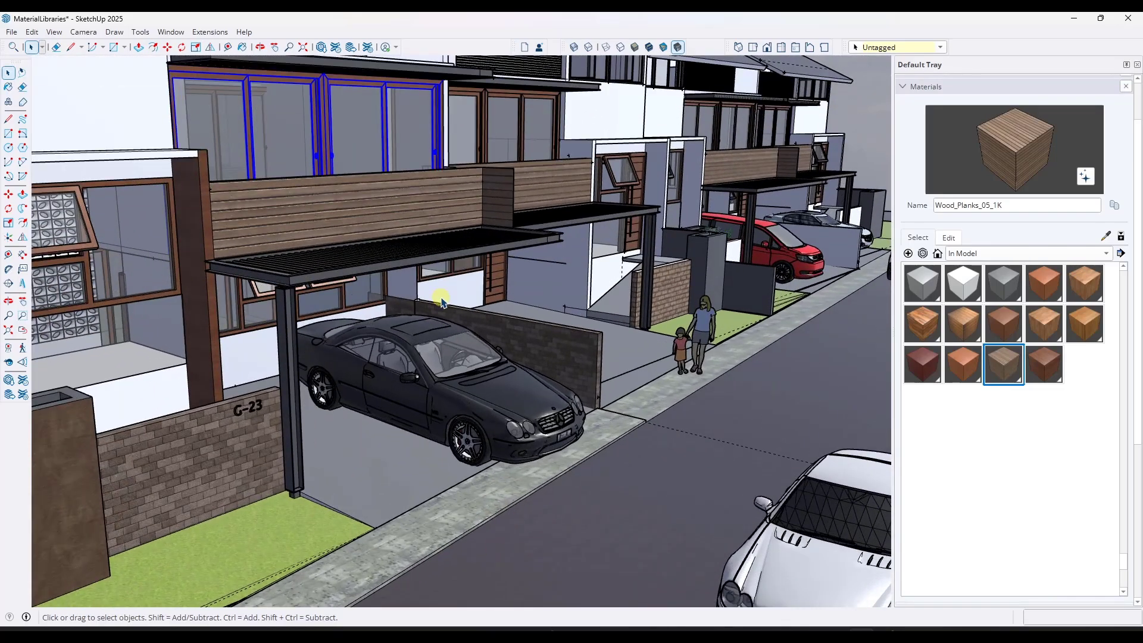
middle_drag(392, 289, 348, 384)
key(r)
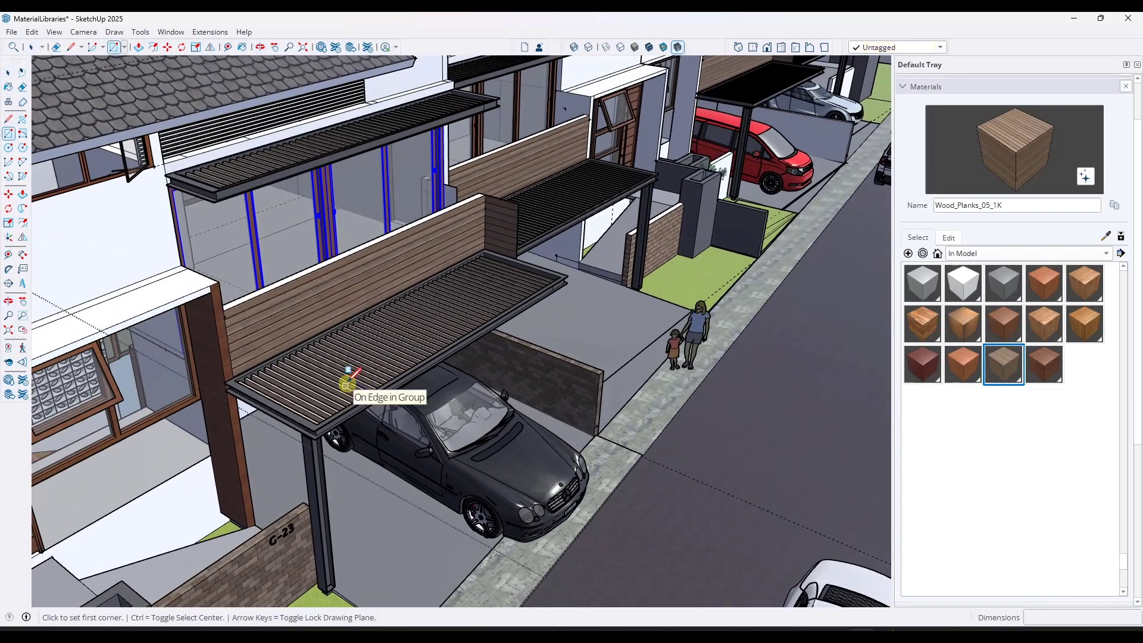
click(348, 384)
click(360, 349)
key(space)
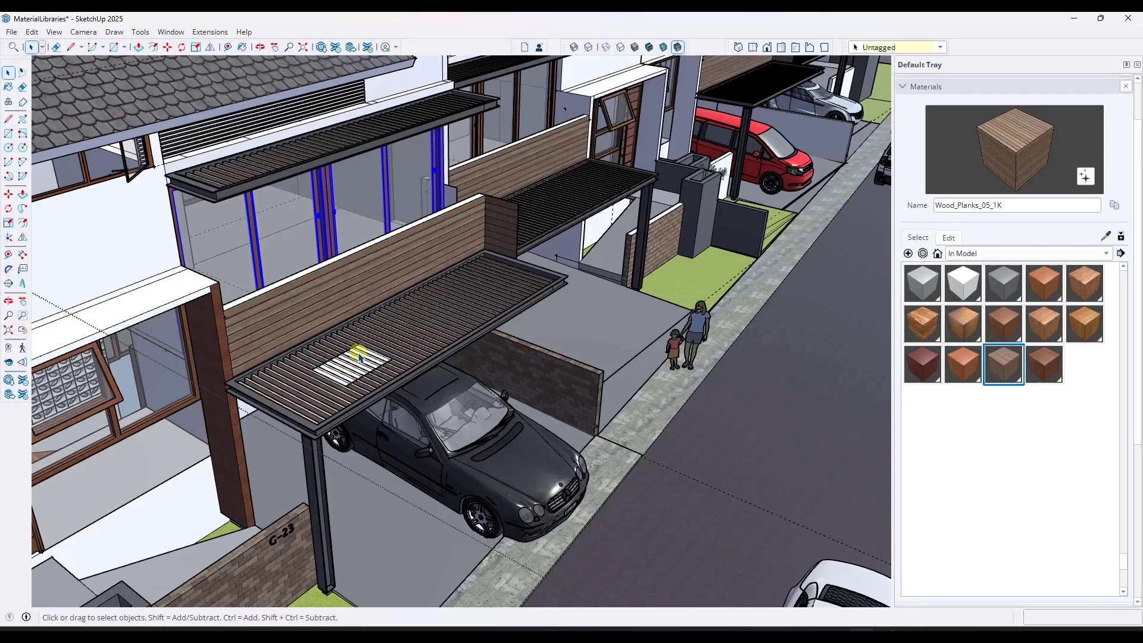
key(p)
drag(358, 361, 351, 349)
key(space)
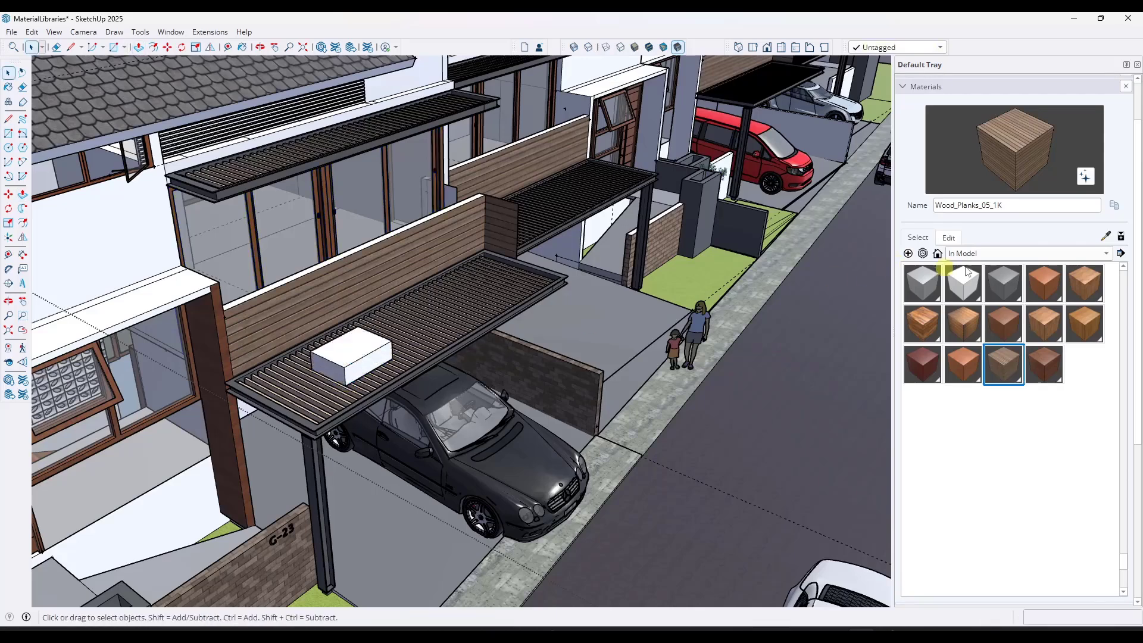
- Paint the top face of the small white box with Glass_Basic_01 from the Glass materials
click(979, 253)
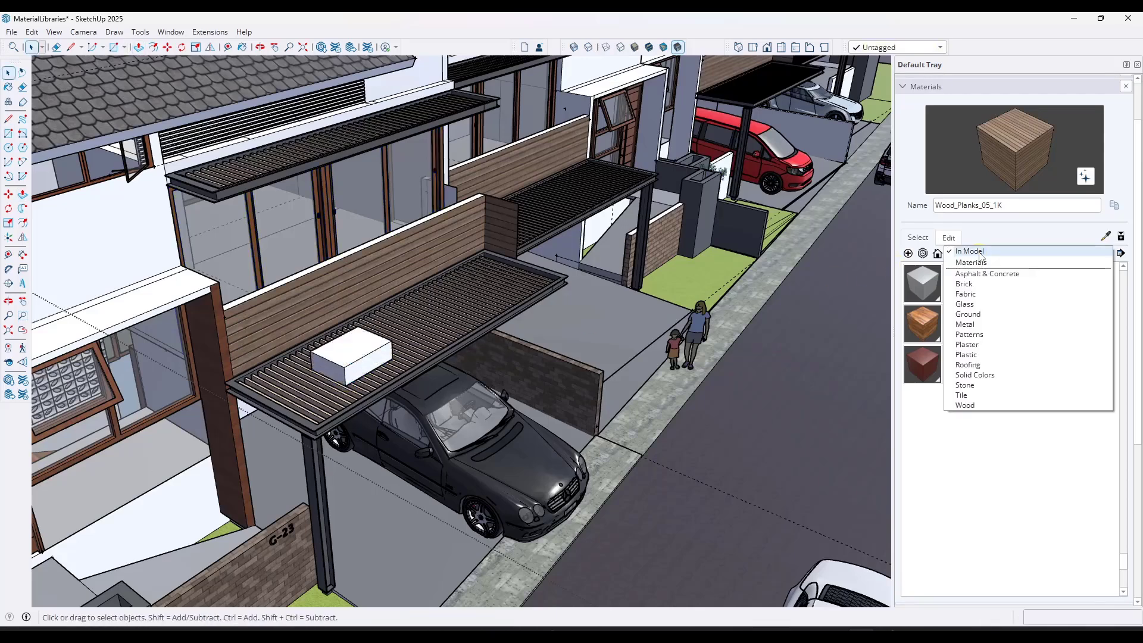
click(966, 304)
middle_drag(301, 247, 221, 189)
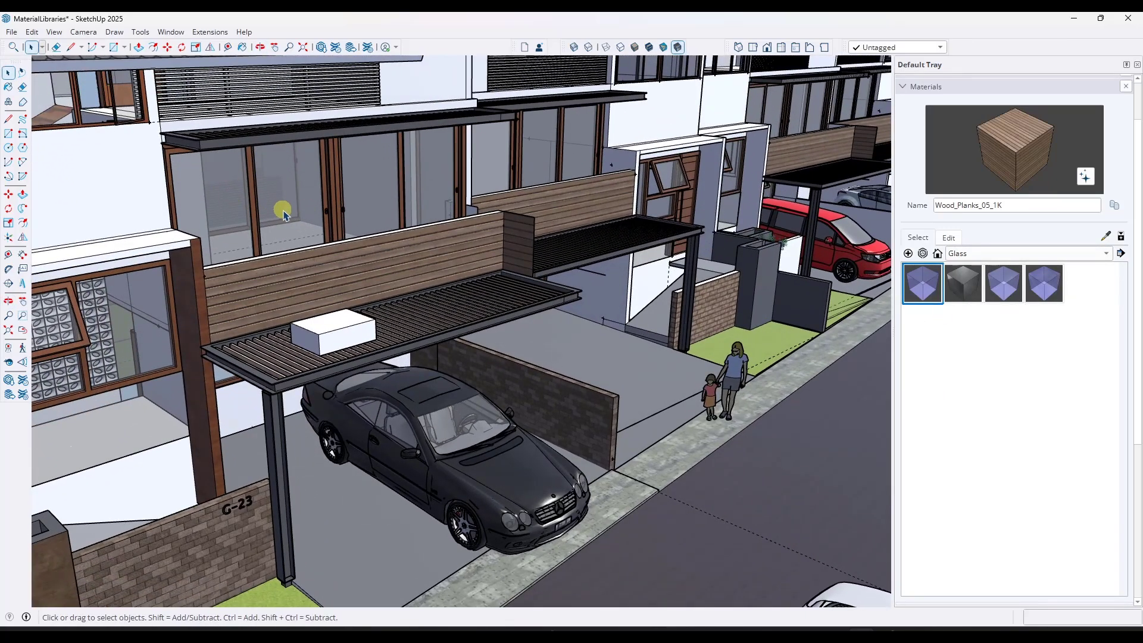
click(928, 290)
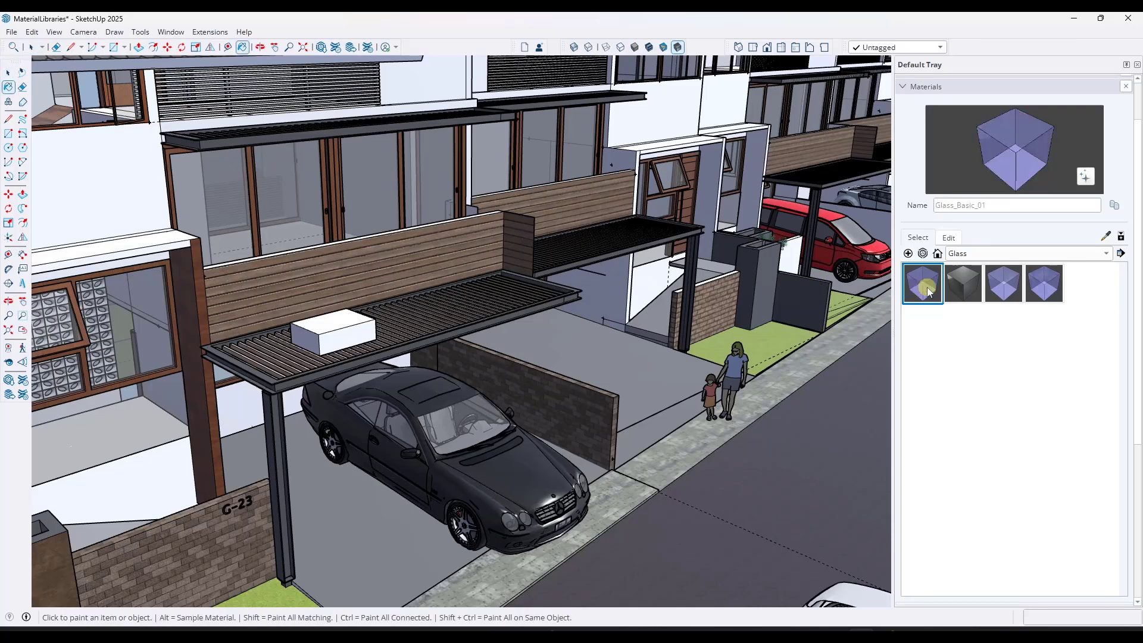
scroll(351, 325, up, 3)
click(357, 322)
mouse_move(357, 322)
middle_down()
mouse_move(452, 304)
mouse_move(378, 375)
mouse_move(517, 384)
mouse_move(502, 327)
mouse_move(476, 298)
middle_up()
- Replace Translucent_Glass_Gray on the townhouse windows with the box's Glass_Basic_01 using Material Replacer
click(83, 31)
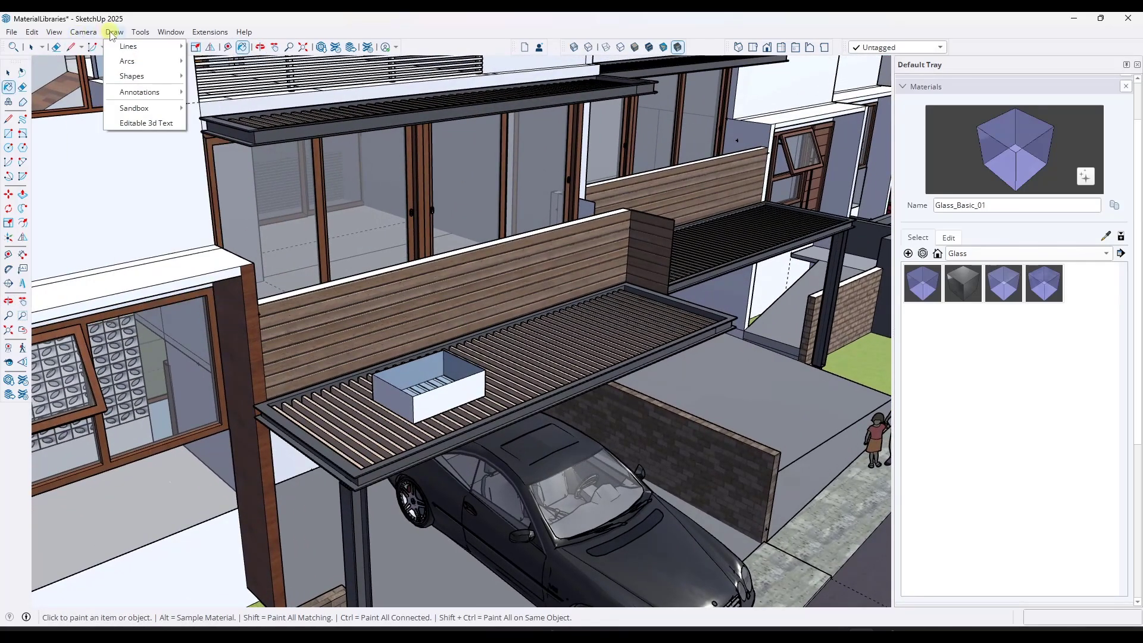
mouse_move(148, 37)
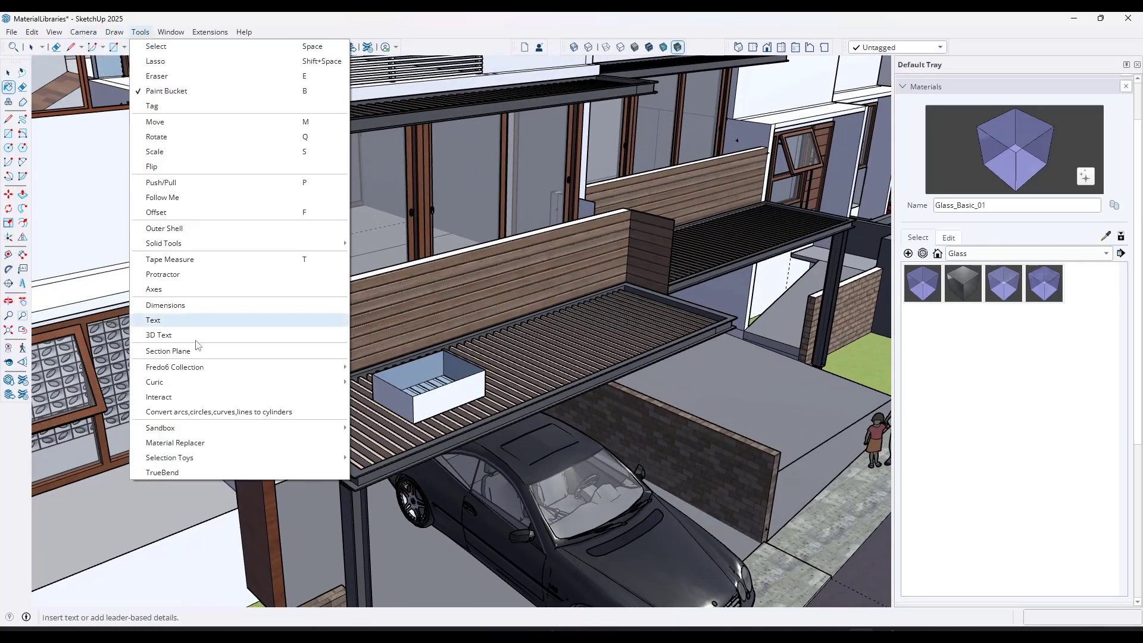
click(212, 442)
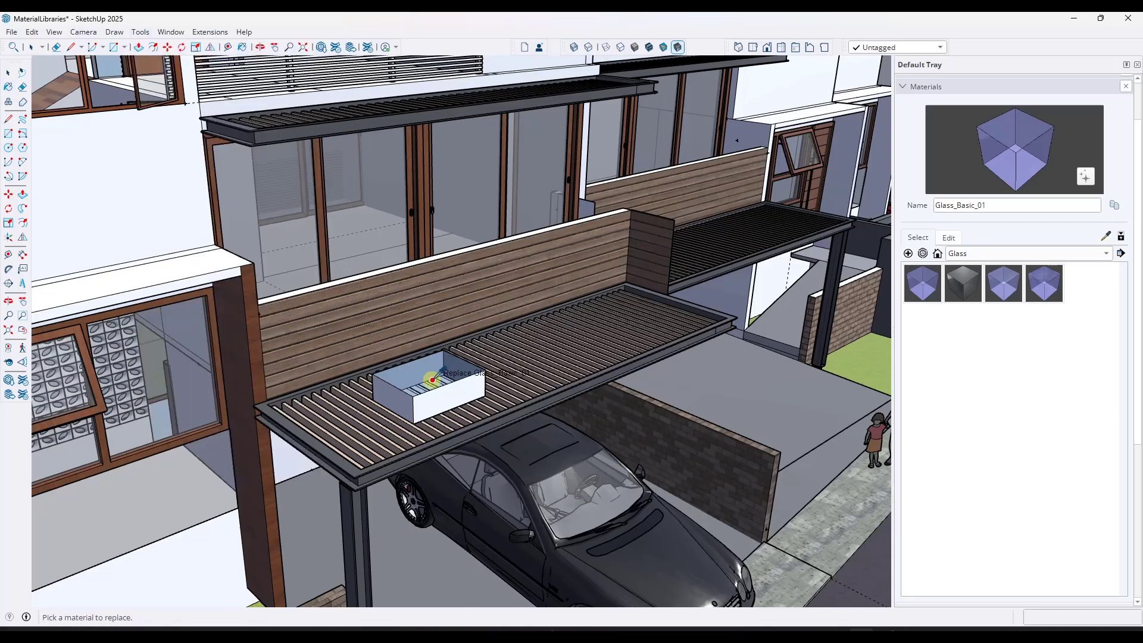
click(364, 182)
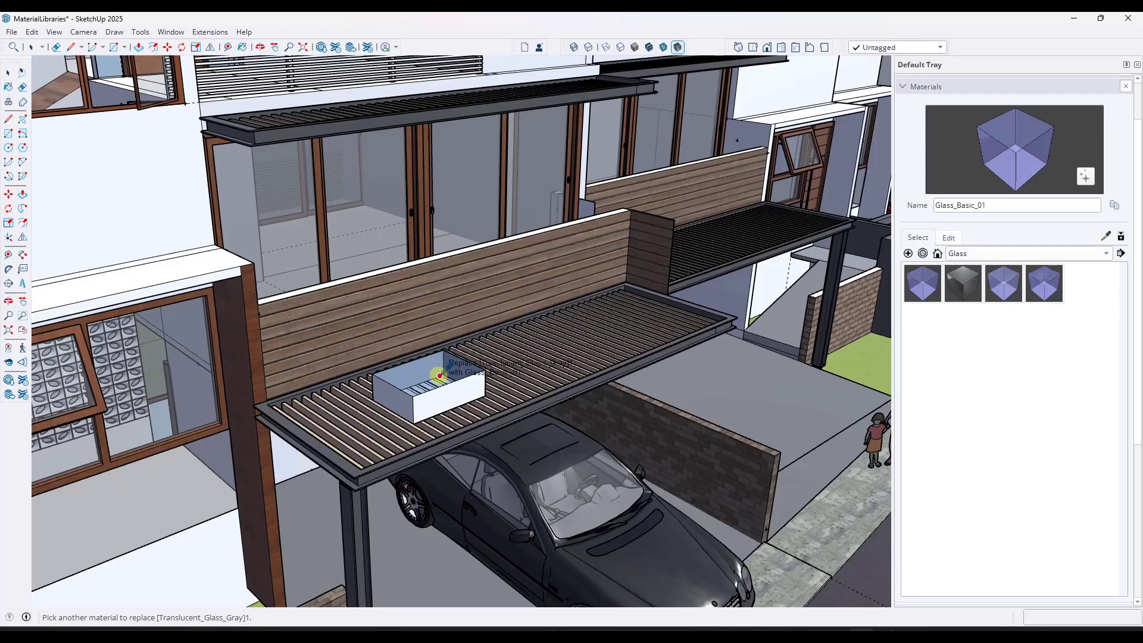
click(436, 370)
click(436, 370)
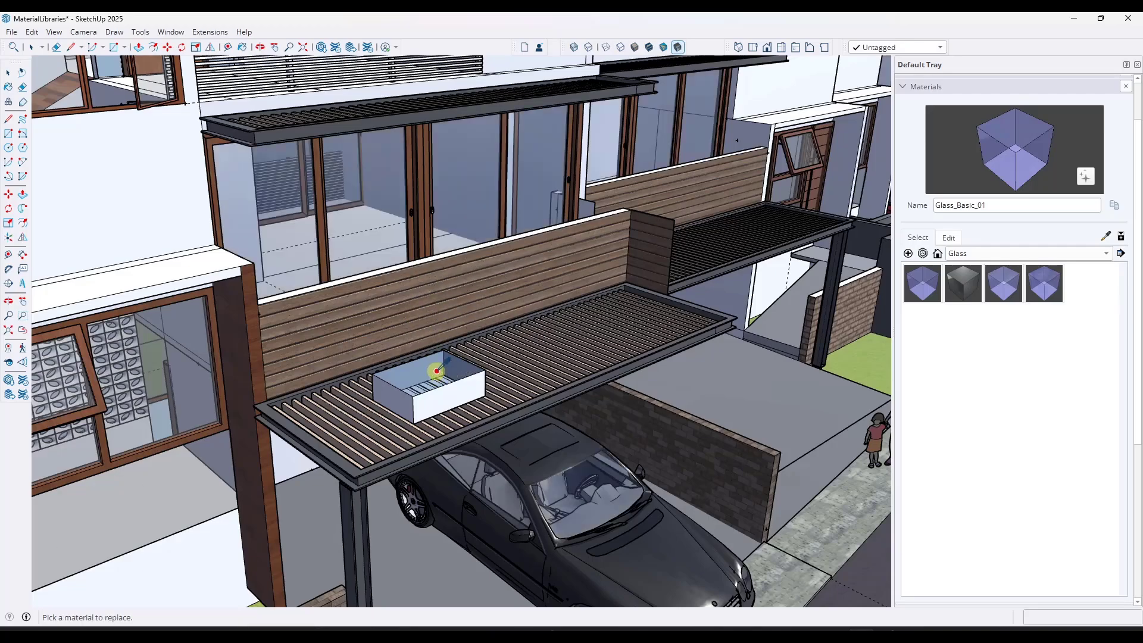
- Set the opacity of Glass_Basic_01 to 60
middle_drag(476, 359, 417, 239)
scroll(459, 299, up, 3)
click(950, 238)
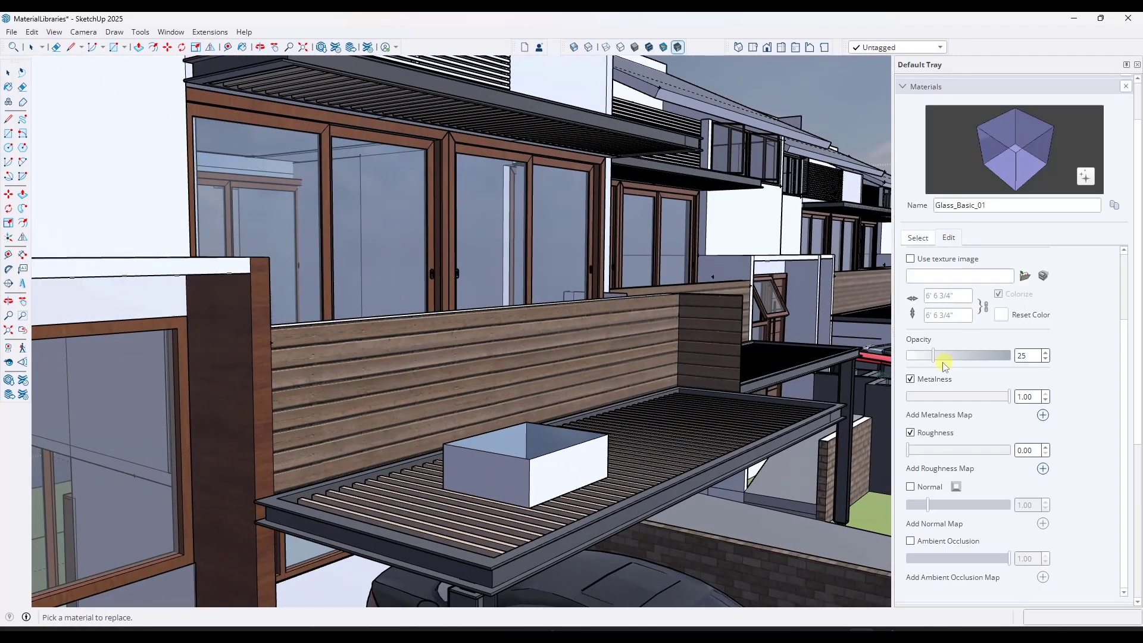
drag(943, 365, 977, 360)
mouse_move(557, 355)
middle_down()
mouse_move(660, 351)
mouse_move(492, 349)
mouse_move(513, 332)
middle_up()
scroll(470, 311, up, 3)
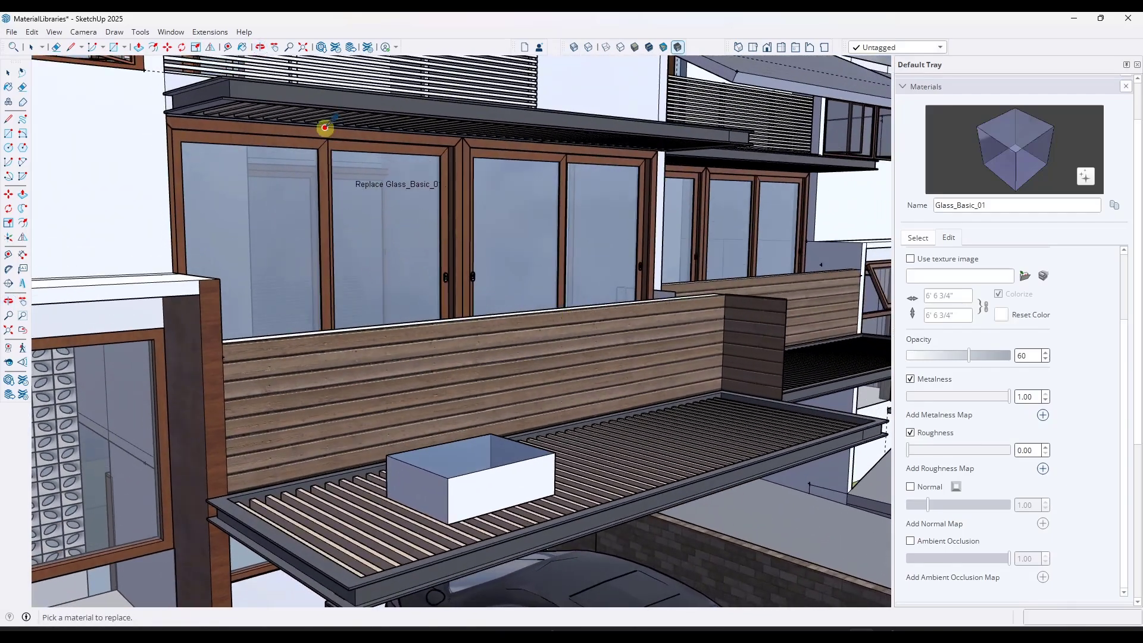
- Replace Wood Veneer 01 on the window frames with Wood_Veneer_15_1K sampled from the entrance pillar
scroll(322, 142, up, 2)
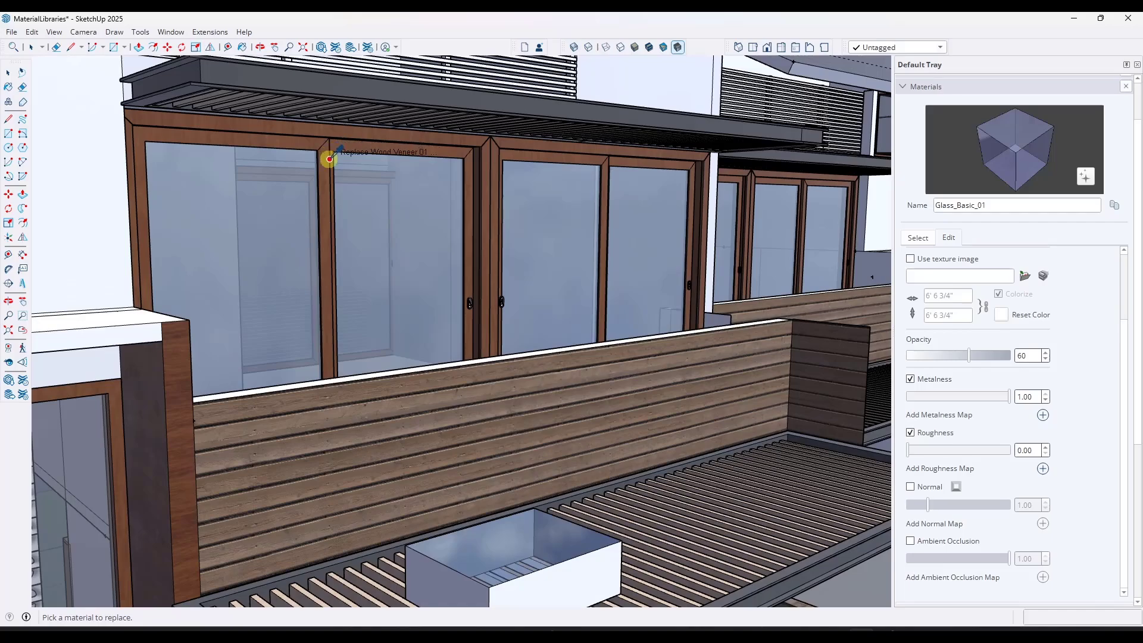
scroll(322, 147, up, 6)
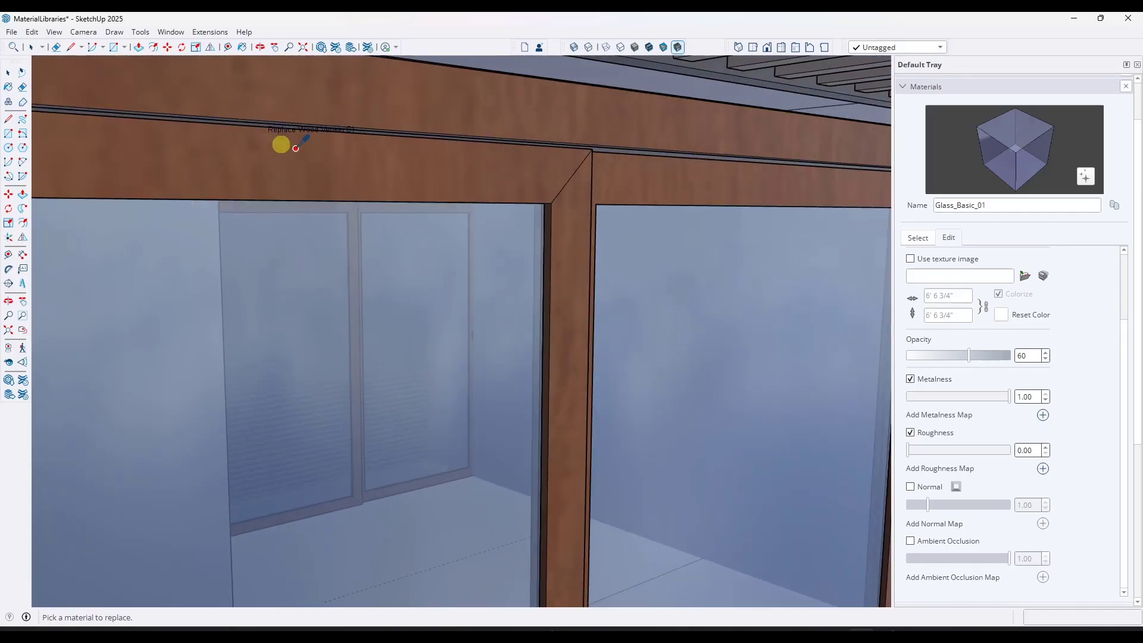
scroll(551, 159, down, 8)
scroll(452, 373, up, 6)
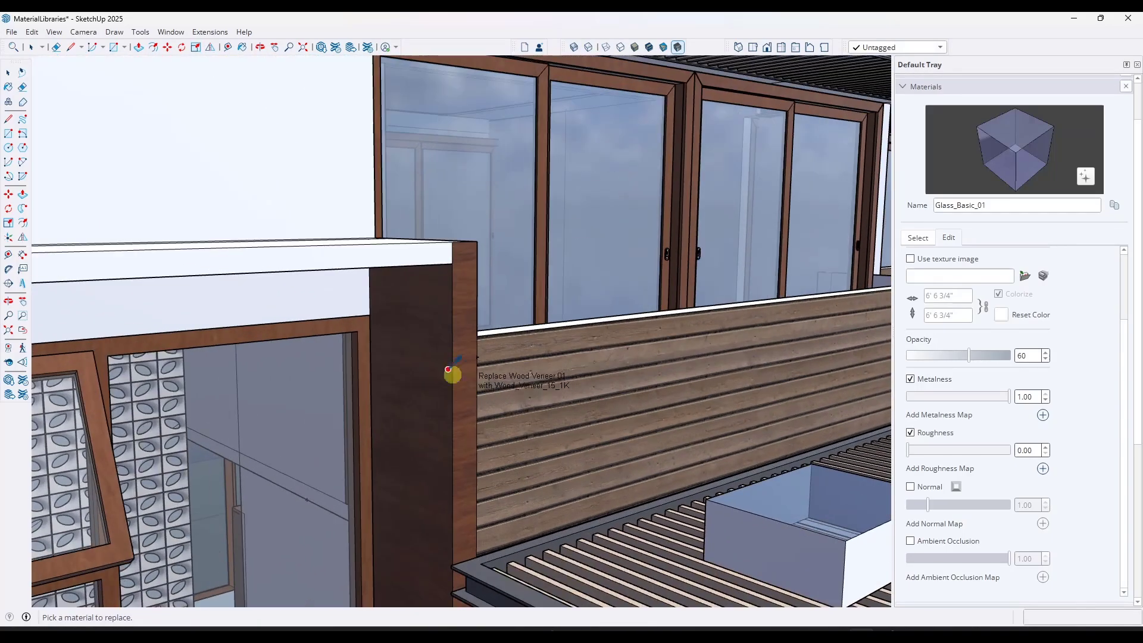
scroll(333, 374, down, 6)
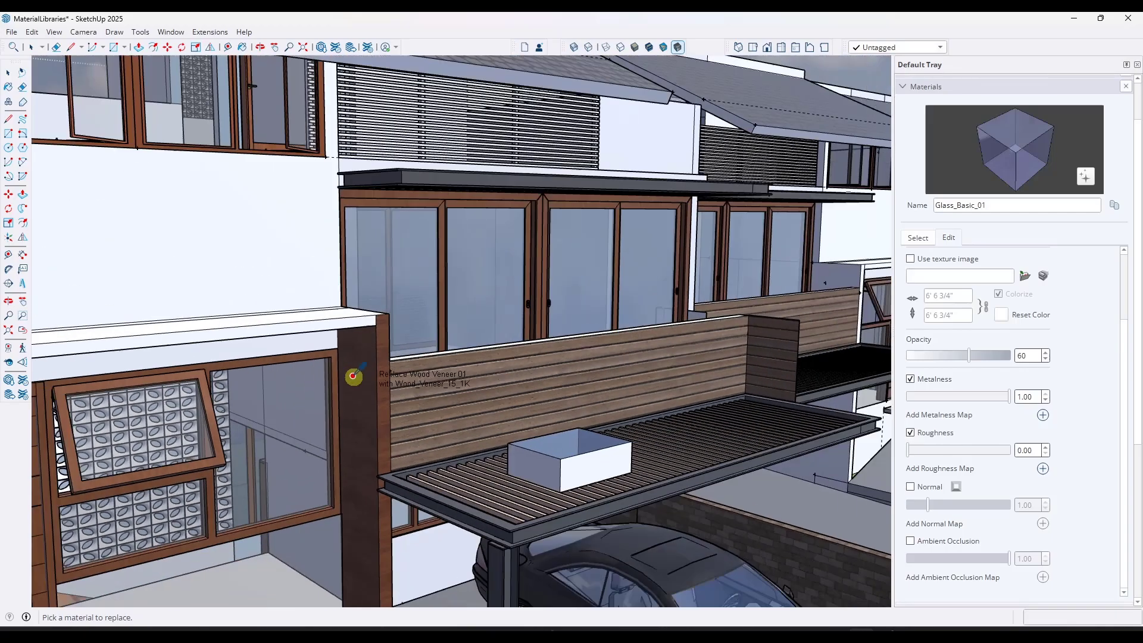
scroll(449, 201, up, 10)
key(o)
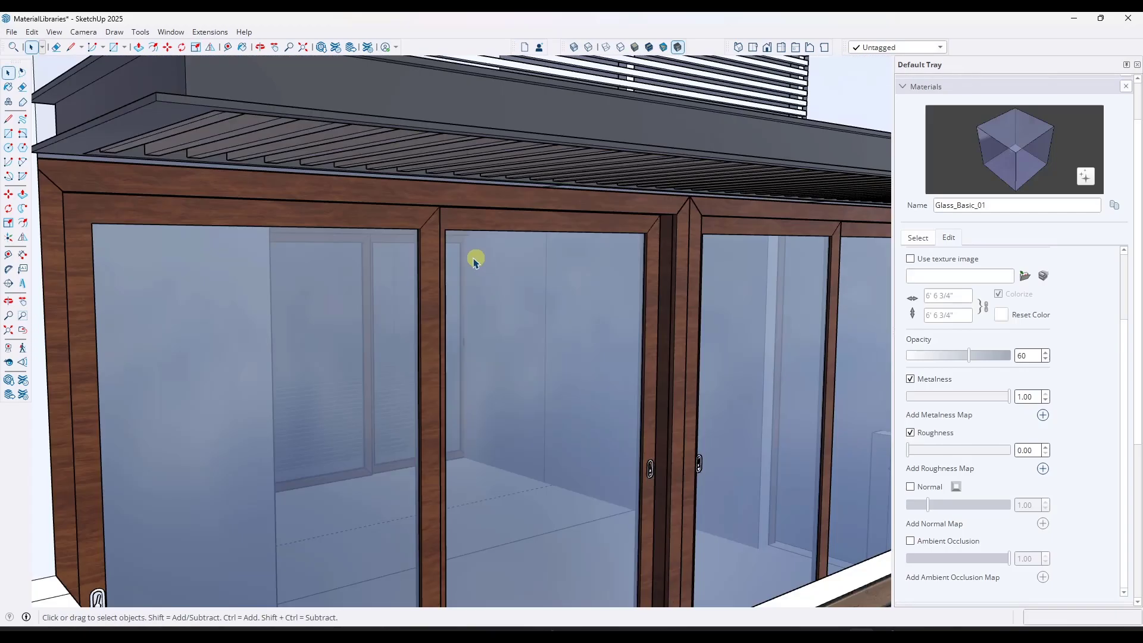
scroll(459, 236, down, 10)
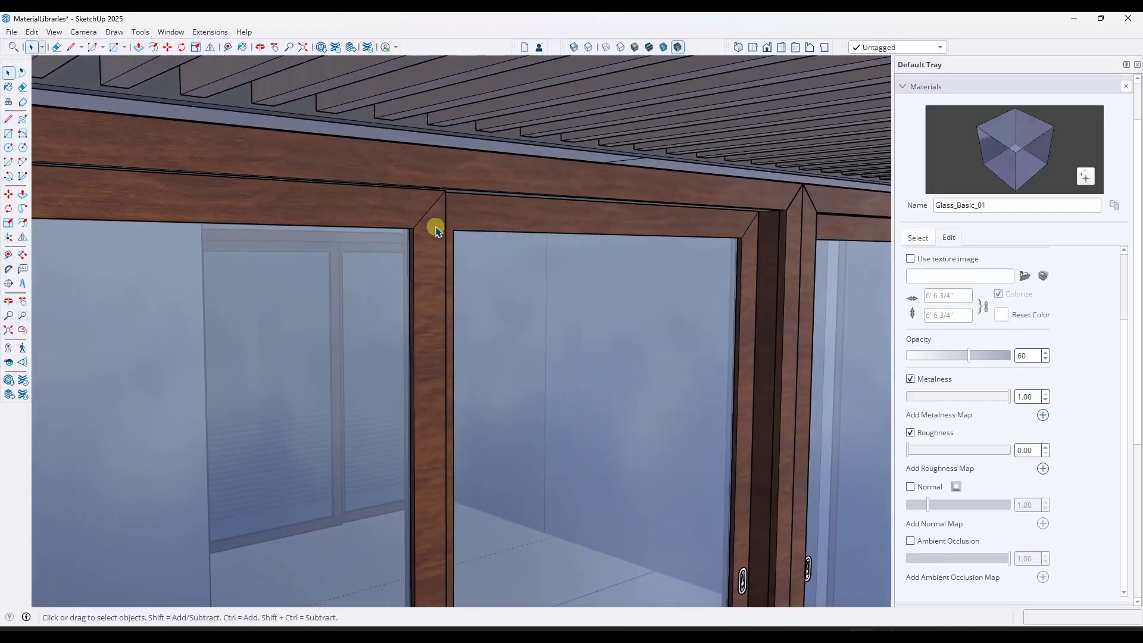
scroll(470, 274, down, 8)
key(space)
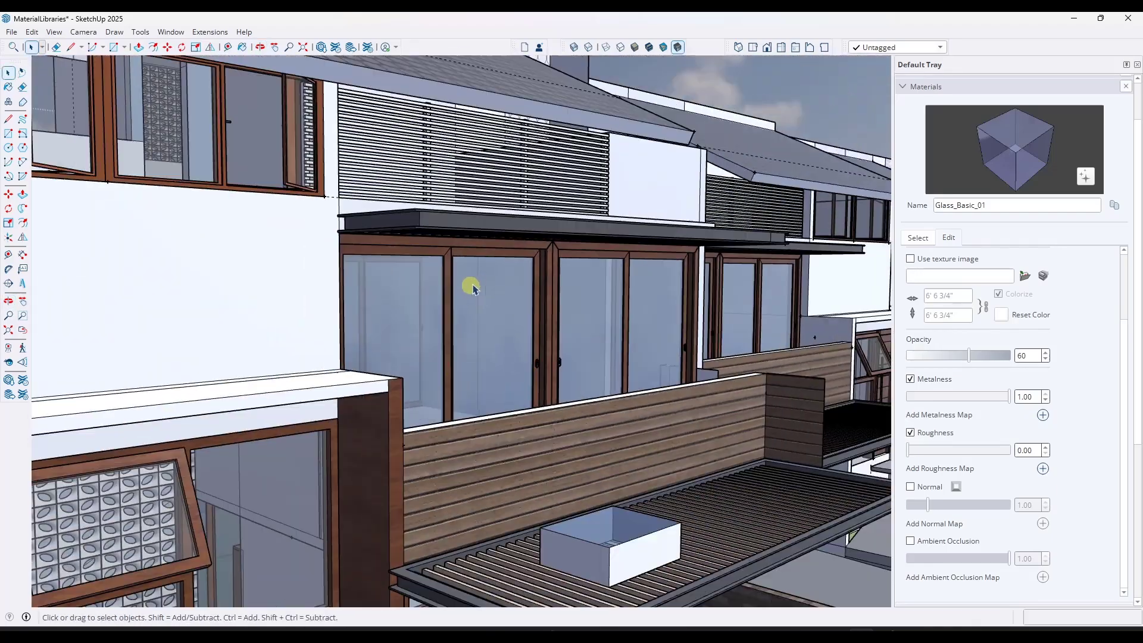
- Preview several Metal materials and paint the top face of the small box with Metal_06_1K
scroll(479, 279, down, 3)
scroll(501, 296, up, 10)
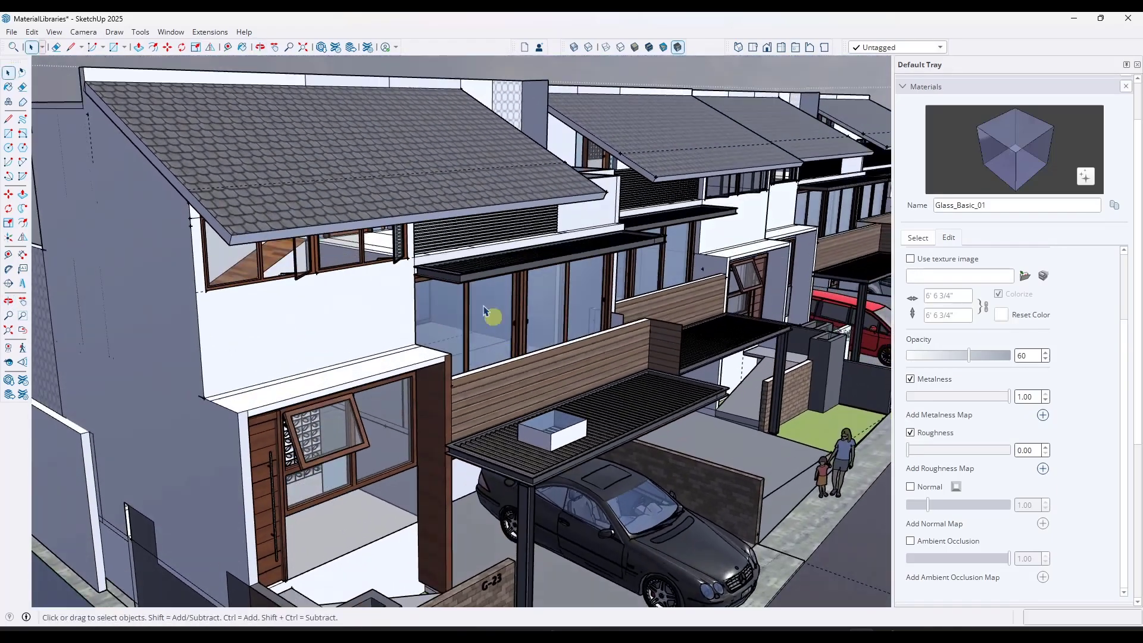
scroll(484, 289, down, 5)
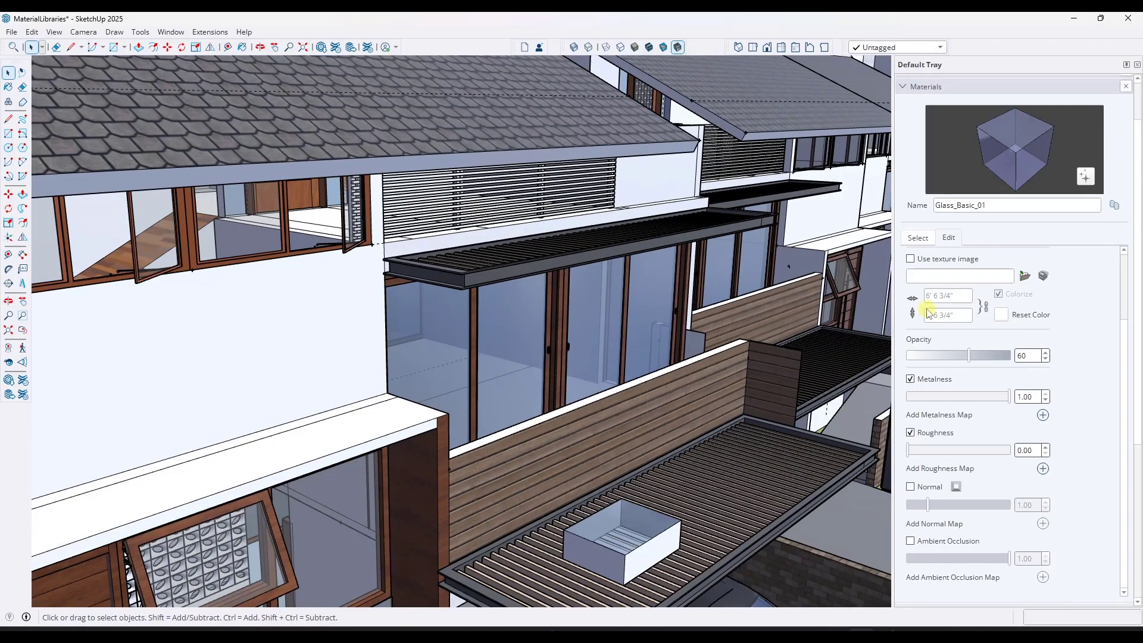
click(918, 233)
click(953, 255)
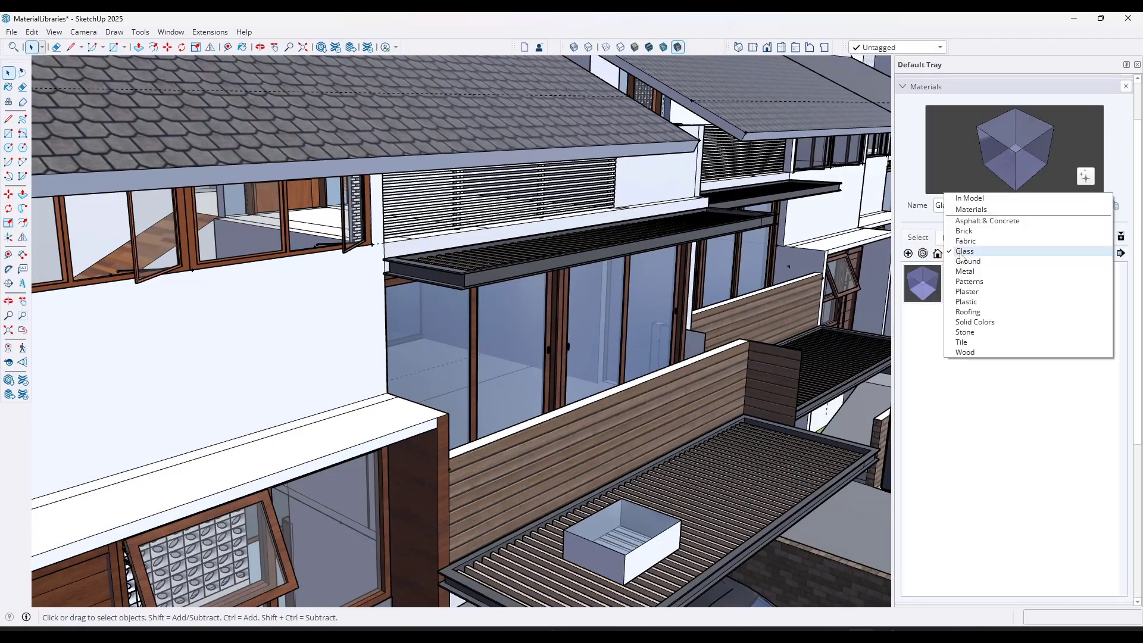
click(965, 271)
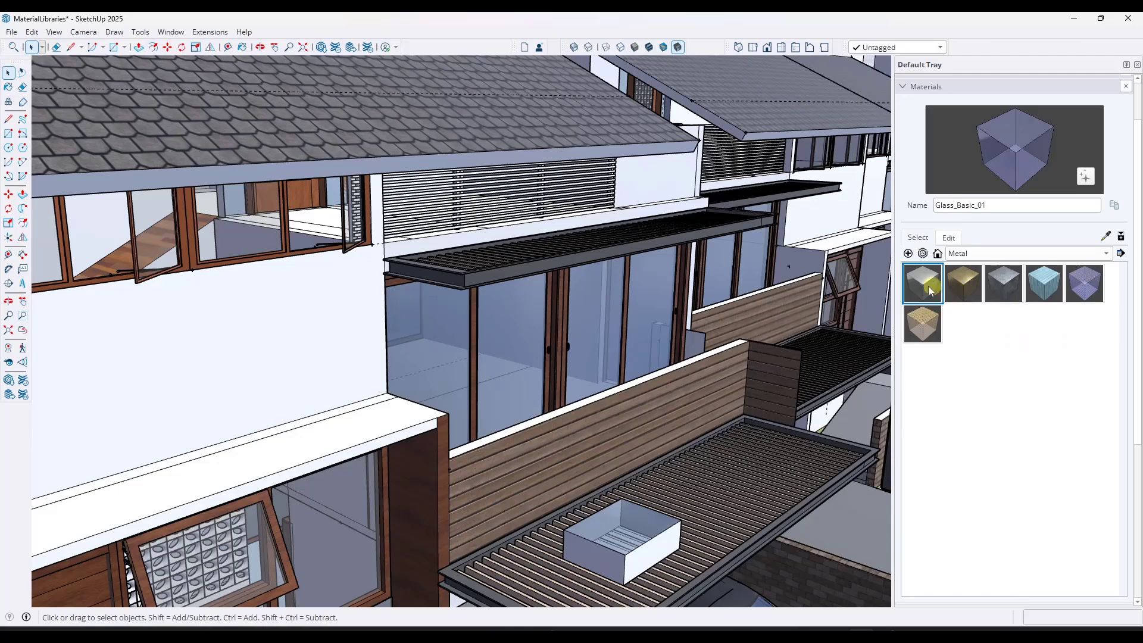
click(916, 292)
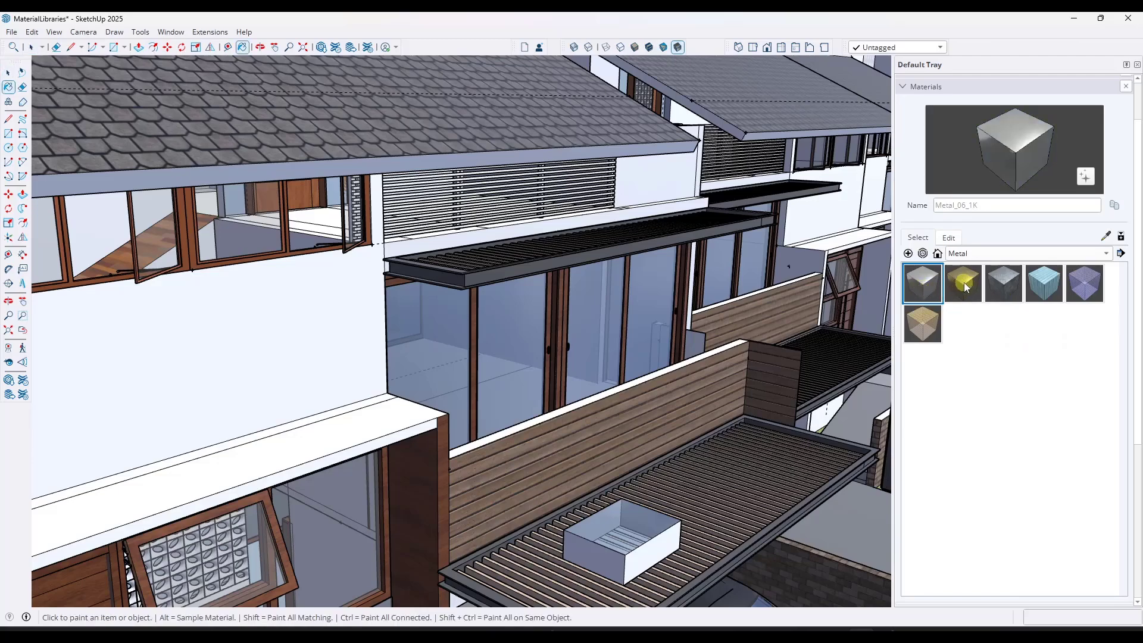
click(965, 287)
click(1004, 286)
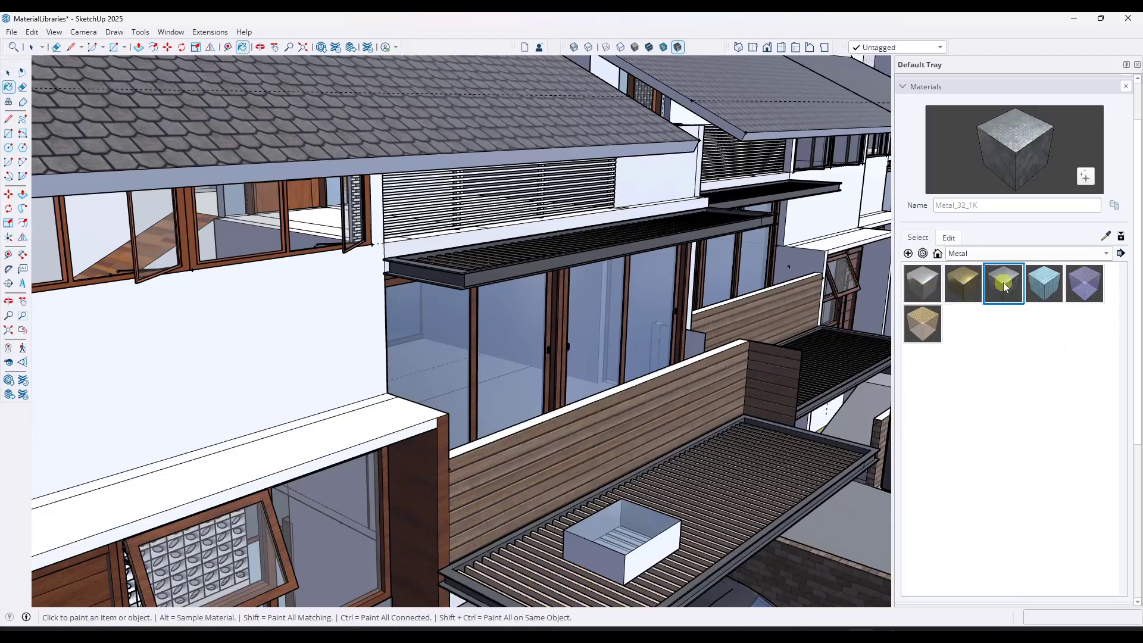
click(952, 294)
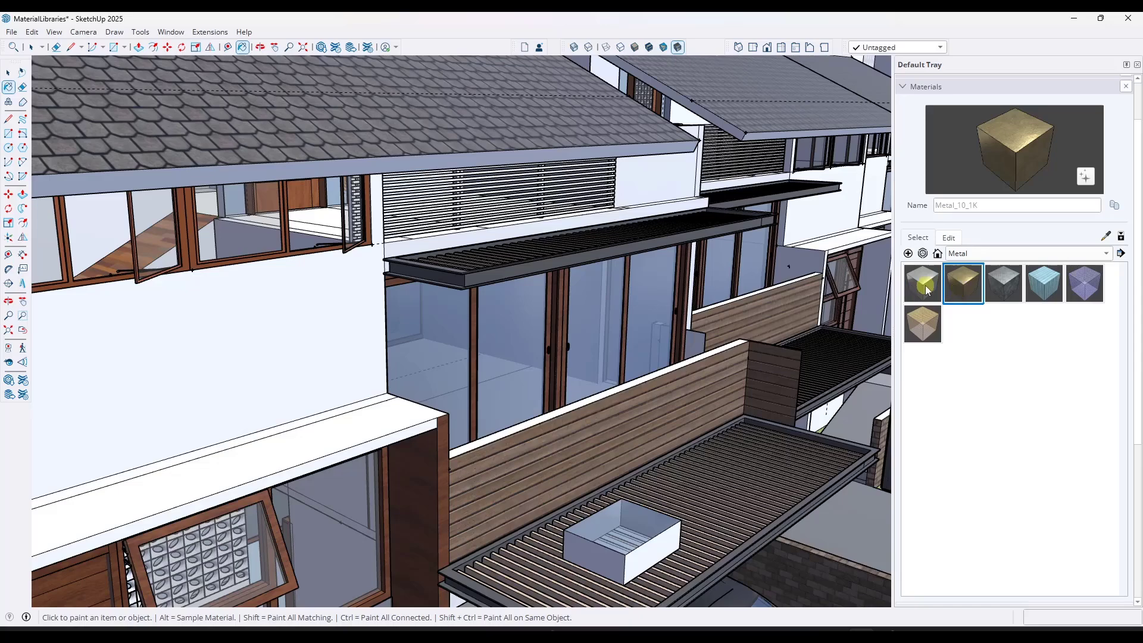
click(926, 290)
click(630, 527)
scroll(671, 523, up, 2)
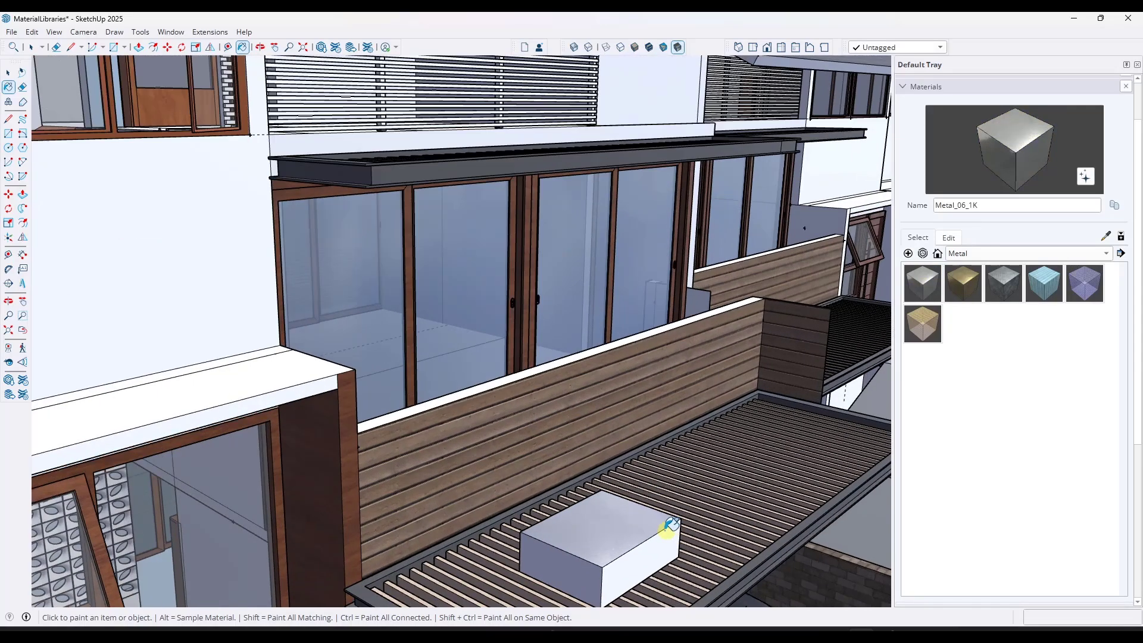
- Replace the dark material of the canopy and carport frames with the box's Metal_06_1K using Material Replacer
scroll(660, 467, down, 1)
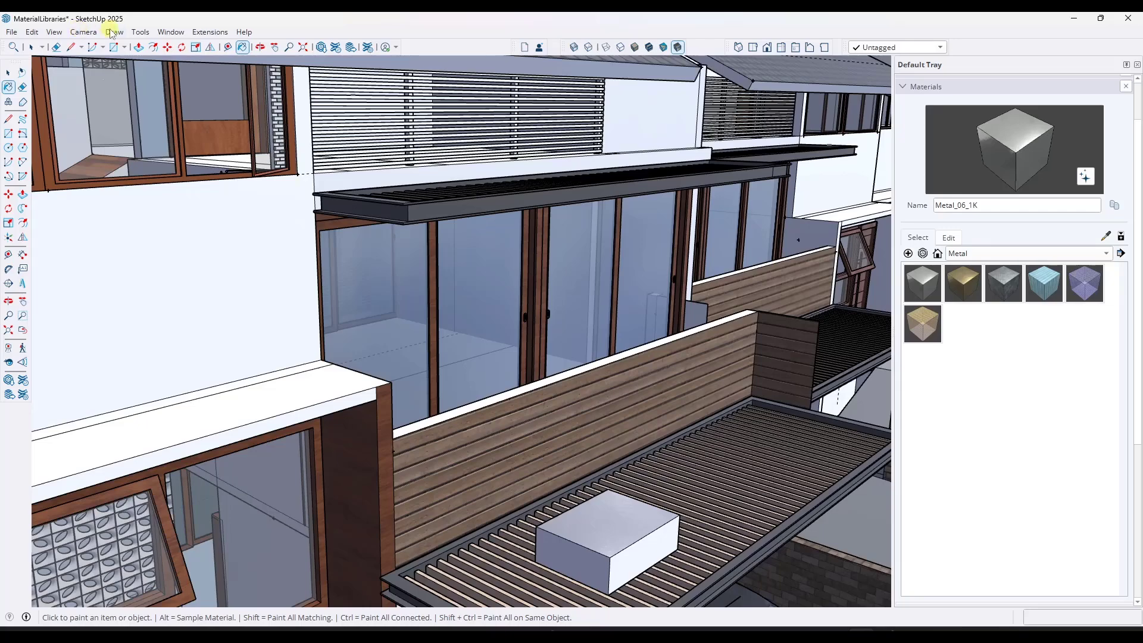
click(140, 32)
click(236, 441)
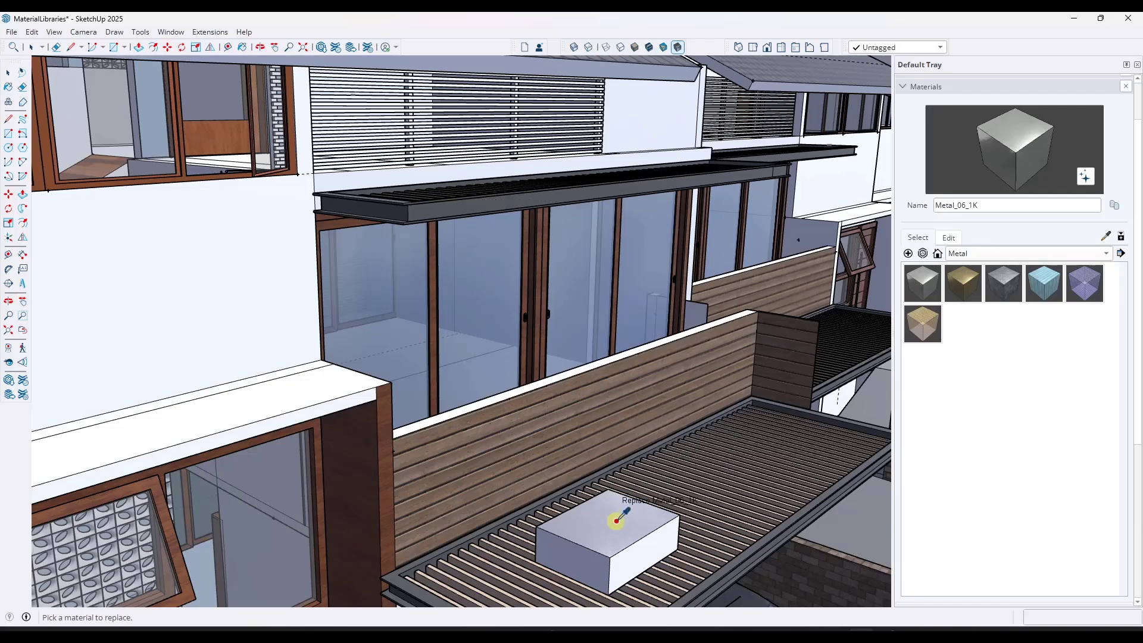
click(486, 232)
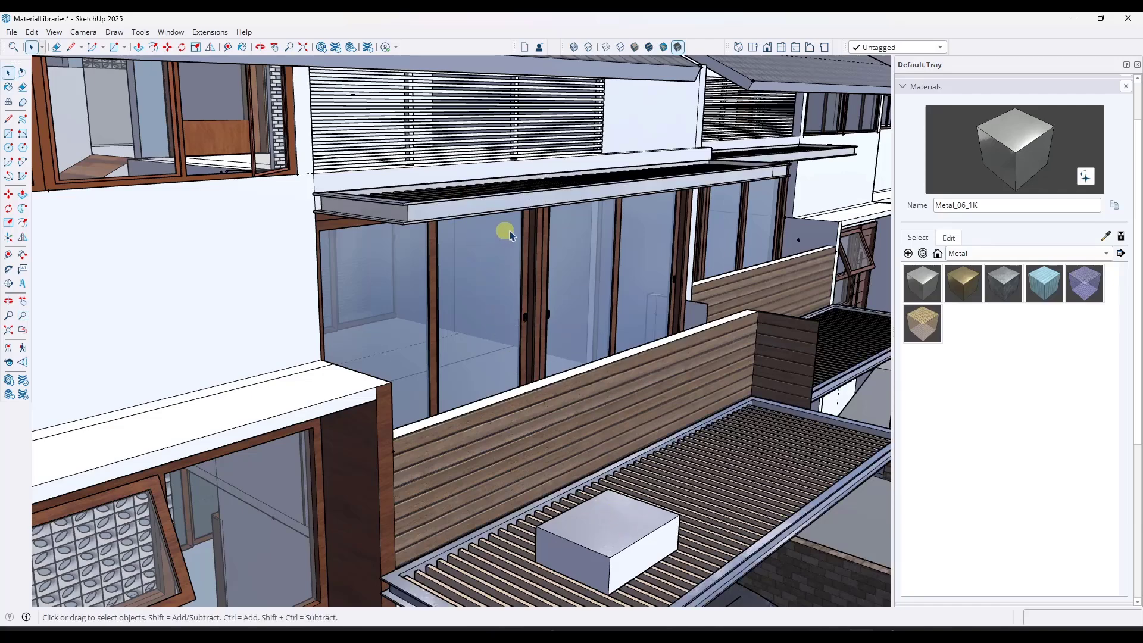
scroll(617, 321, up, 4)
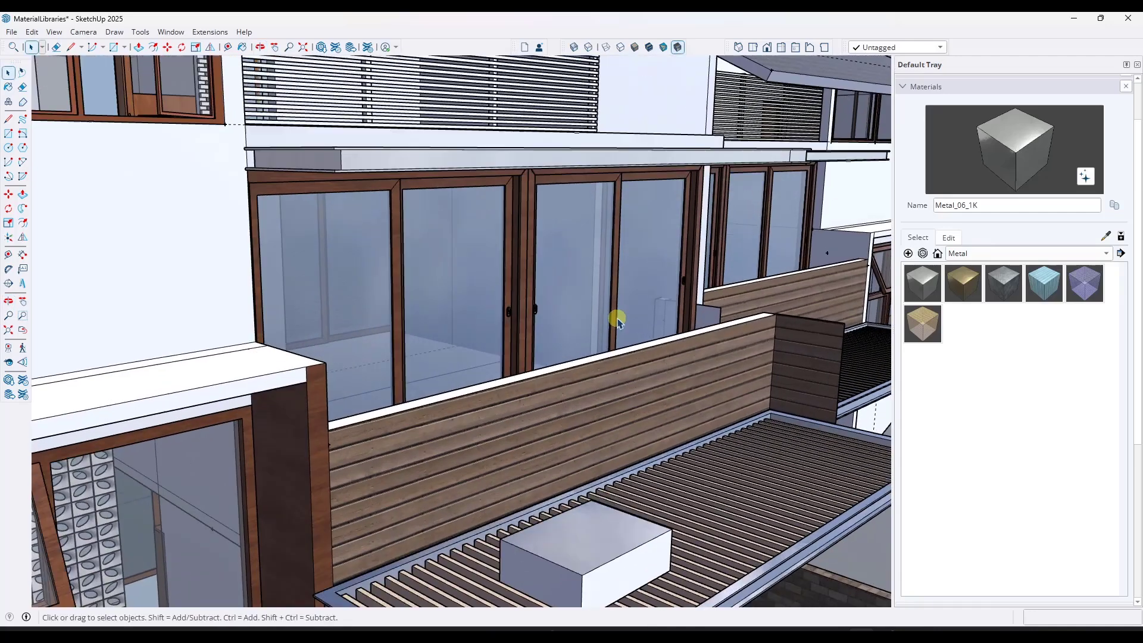
- Darken the color of Metal_06_1K to near black and set its roughness to 0.23
click(949, 238)
scroll(944, 262, up, 5)
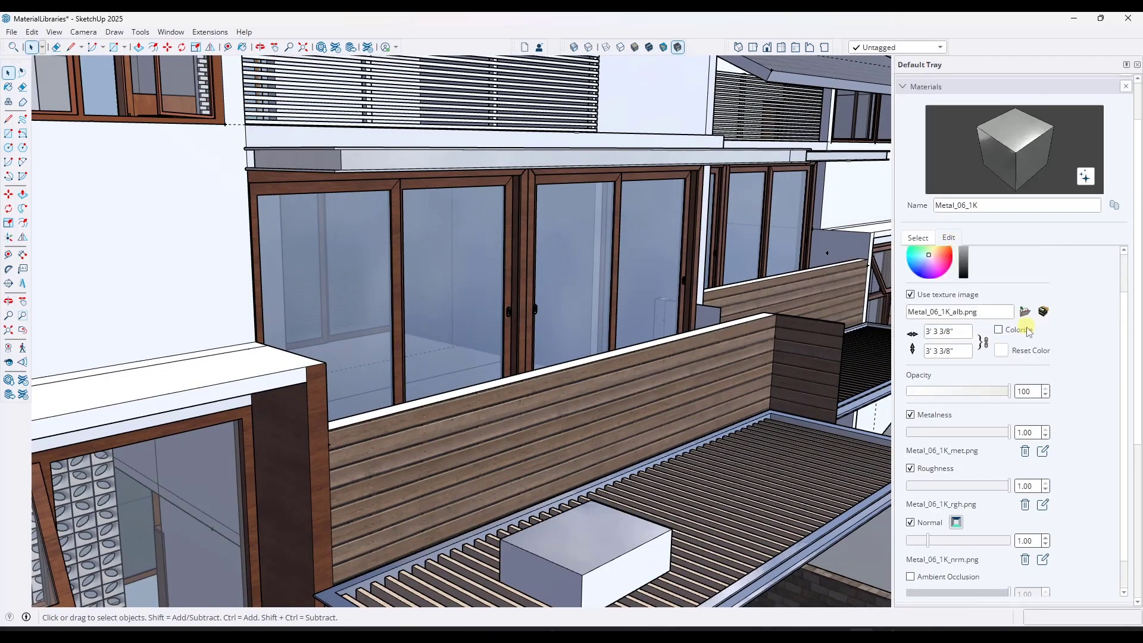
drag(968, 354, 968, 380)
scroll(1087, 444, down, 3)
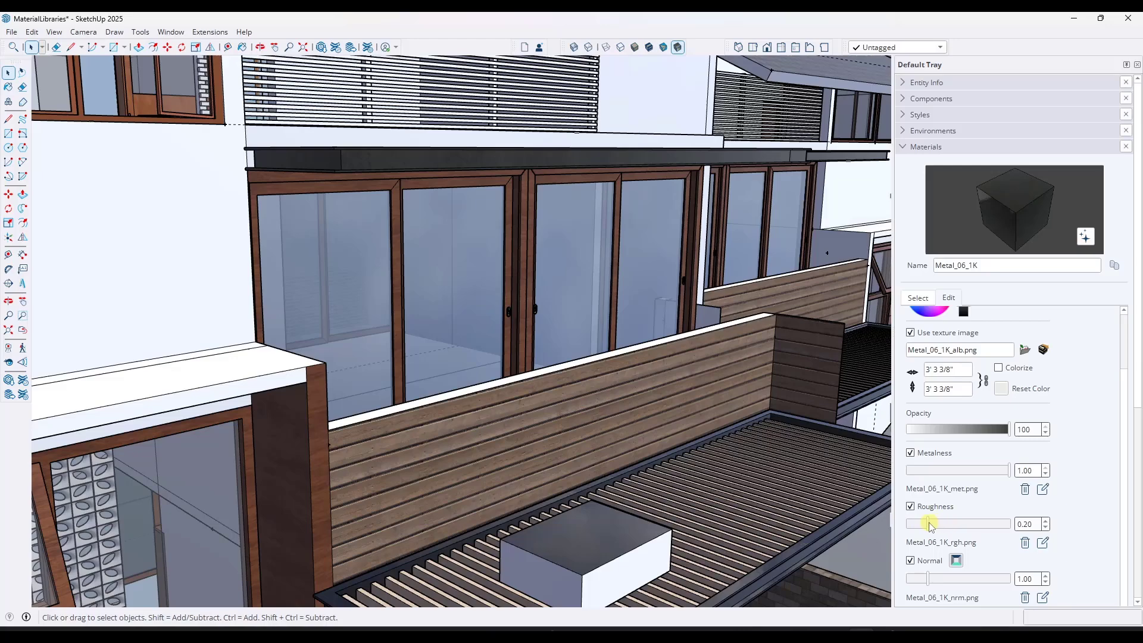
middle_drag(543, 293, 633, 286)
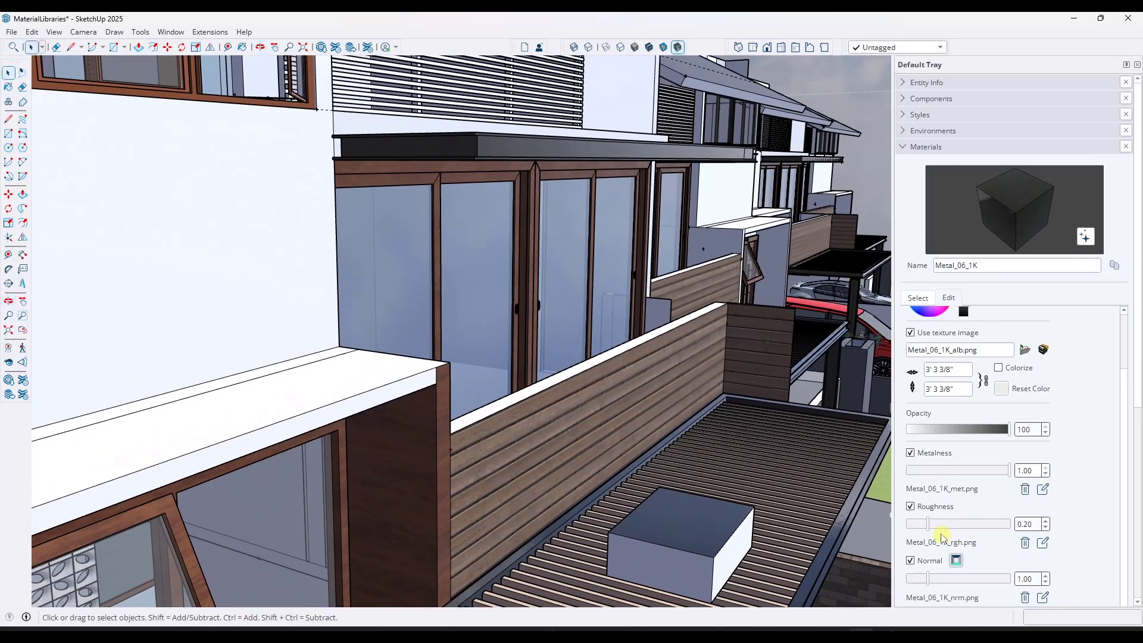
drag(975, 528, 1033, 531)
- Examine the canopy's metal edges up close and the whole row of townhouses, and list the in-model materials
middle_drag(614, 196, 694, 230)
scroll(602, 212, up, 6)
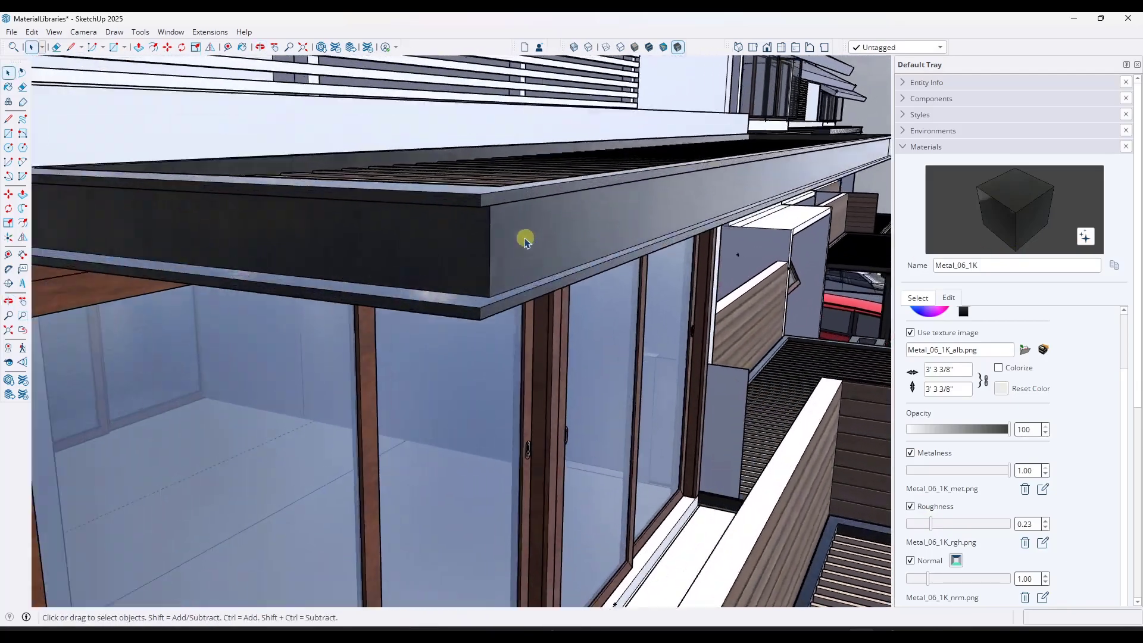
scroll(519, 240, down, 5)
middle_drag(516, 242, 560, 243)
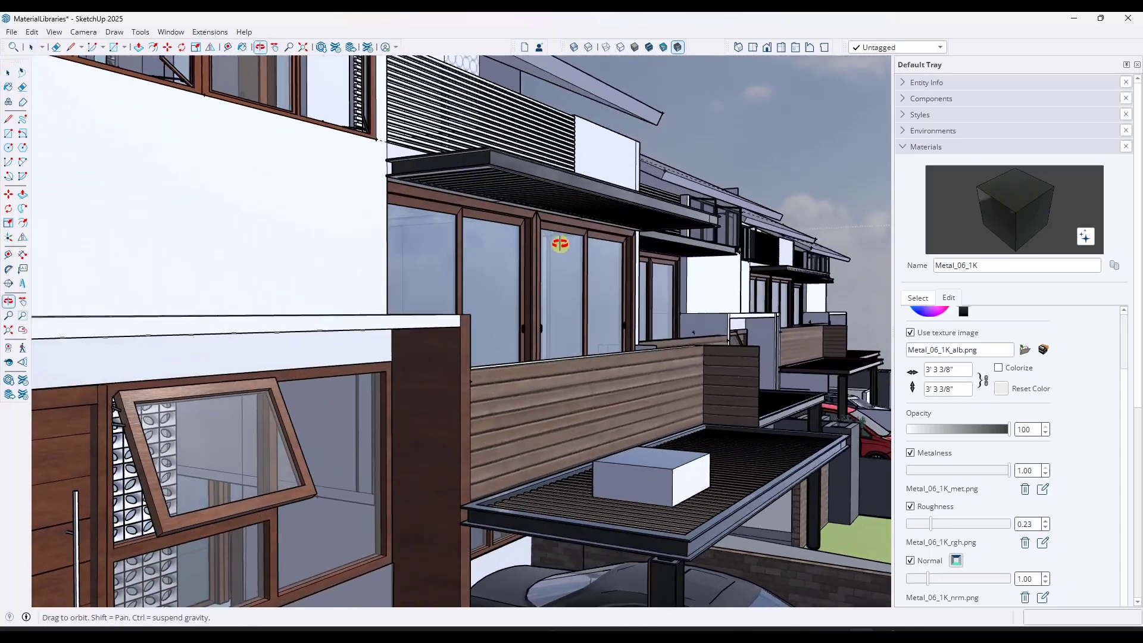
scroll(560, 243, down, 12)
key(space)
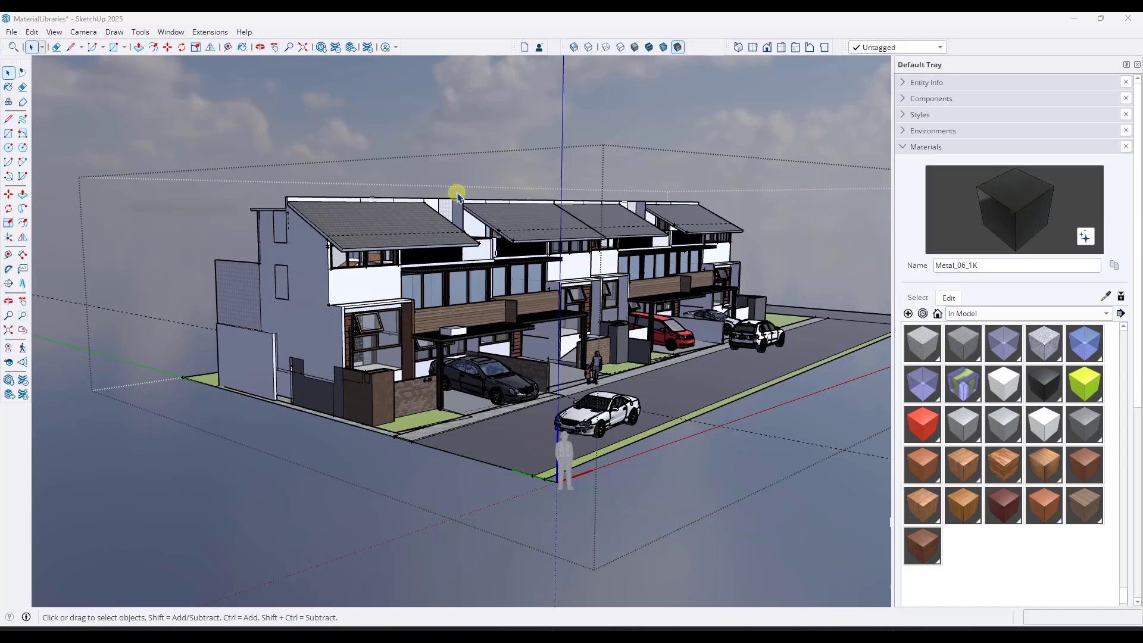
- Open the SketchUp Content Library in 3D Warehouse and browse the collections inside its Materials collection
scroll(512, 328, up, 2)
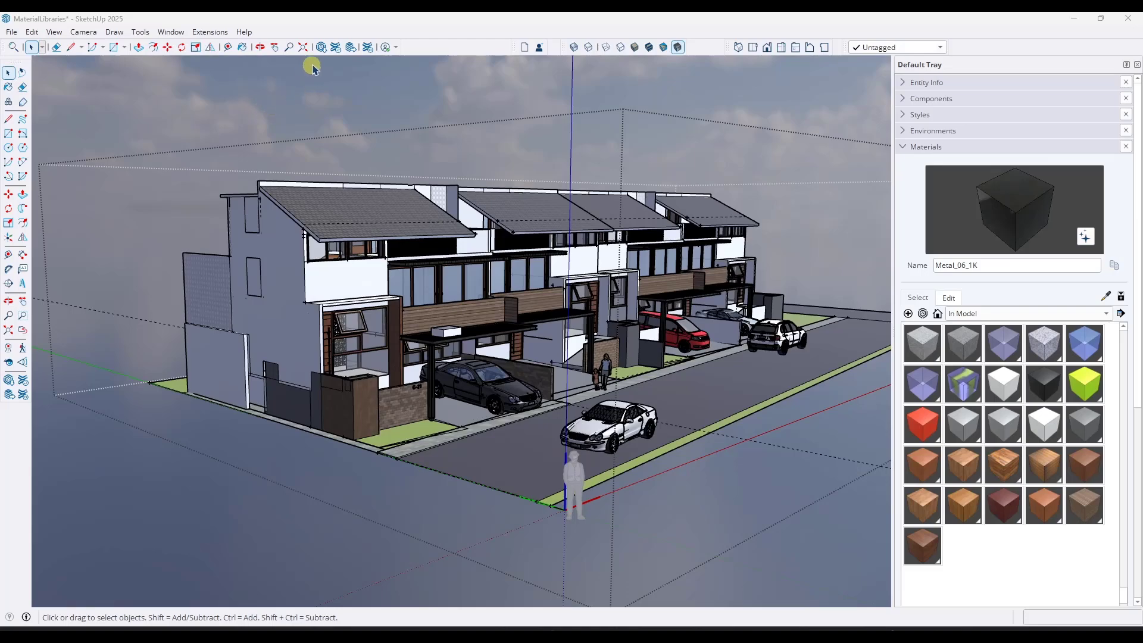
click(321, 47)
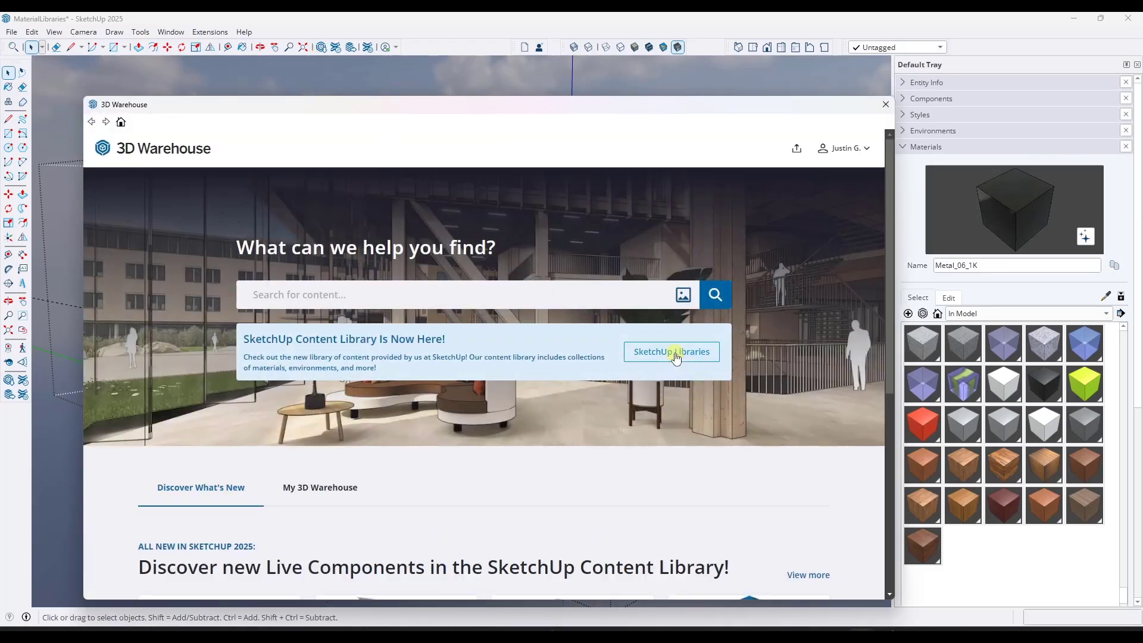
click(672, 351)
scroll(453, 350, down, 3)
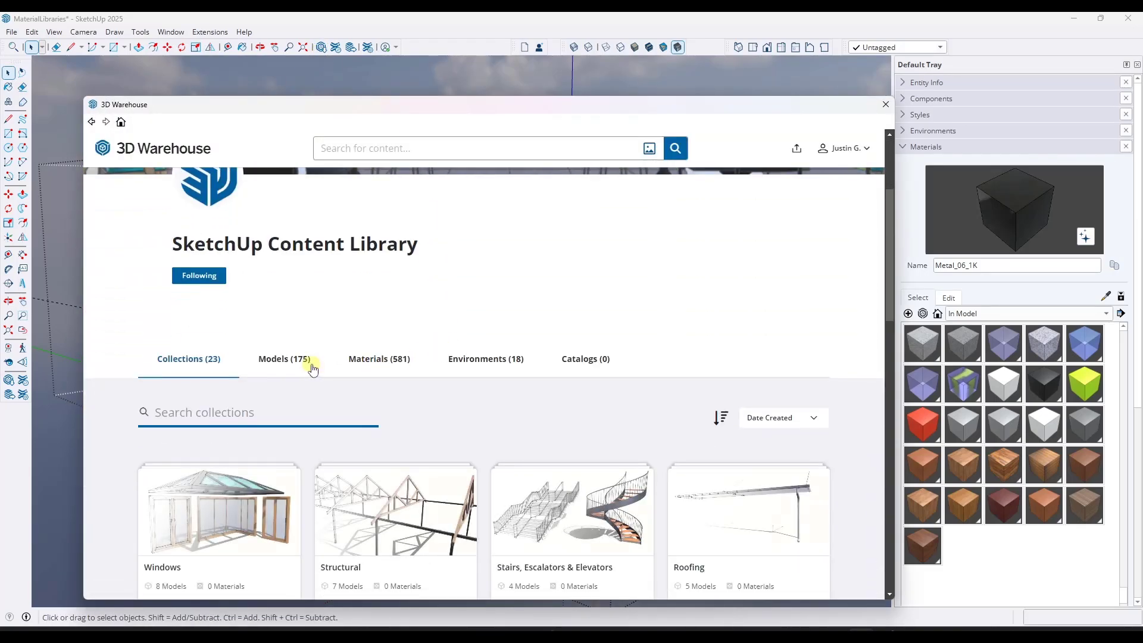
scroll(381, 428, down, 15)
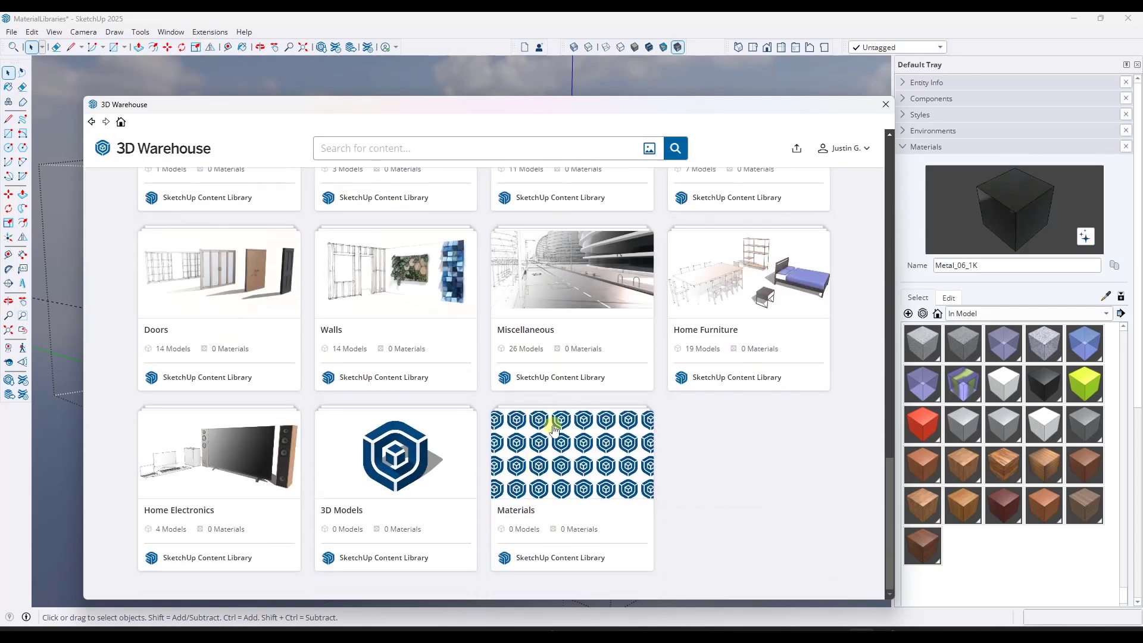
click(565, 470)
scroll(357, 387, down, 5)
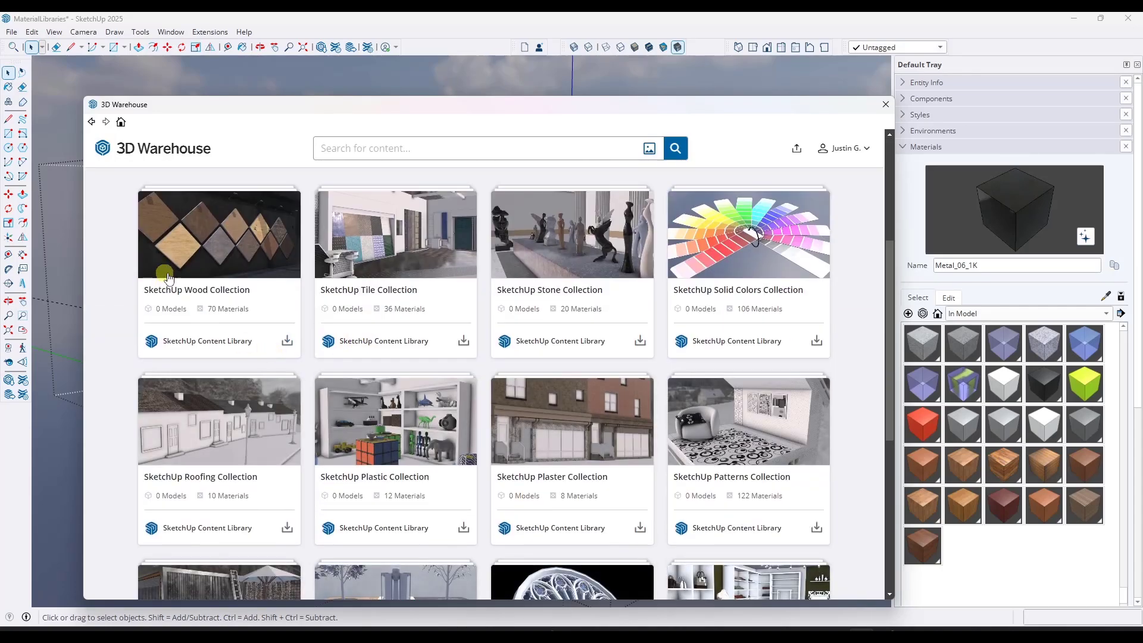
scroll(255, 433, down, 3)
scroll(369, 325, up, 4)
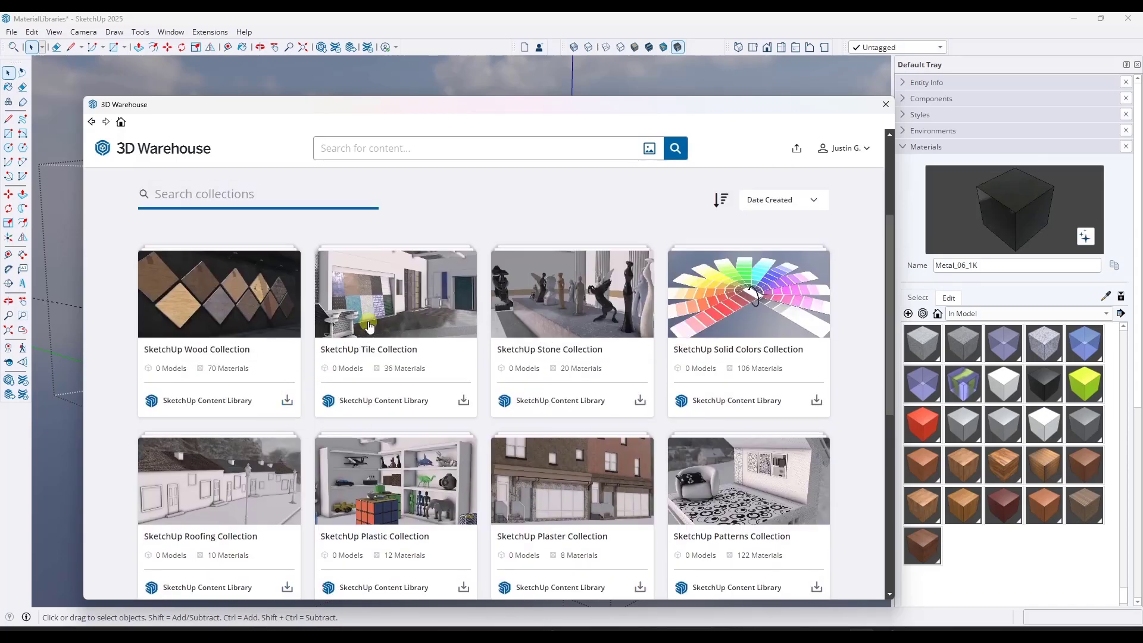
- Download the SketchUp Tile Collection as a file instead of loading it into the model, and open Tile_Tiles in a second SketchUp window
click(463, 401)
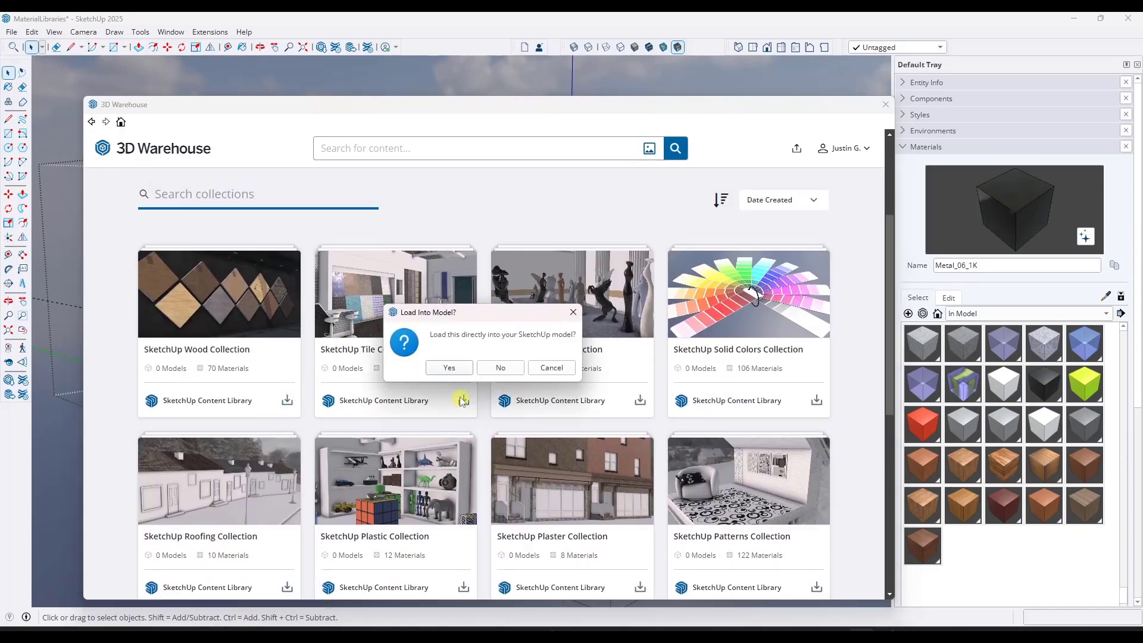
click(489, 370)
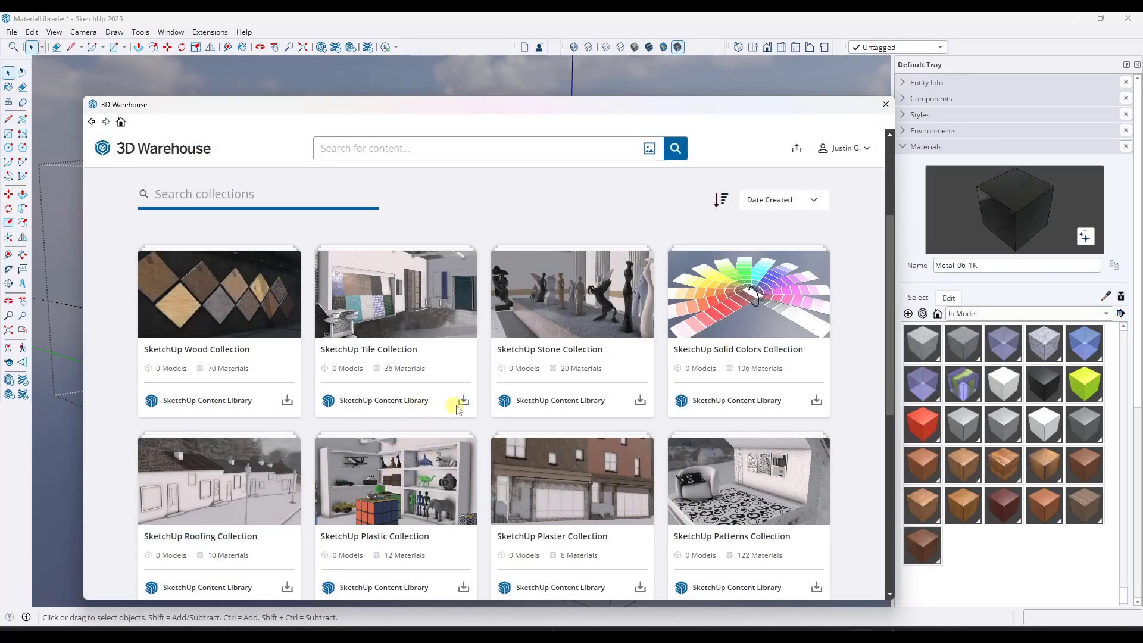
right_click(861, 631)
click(815, 314)
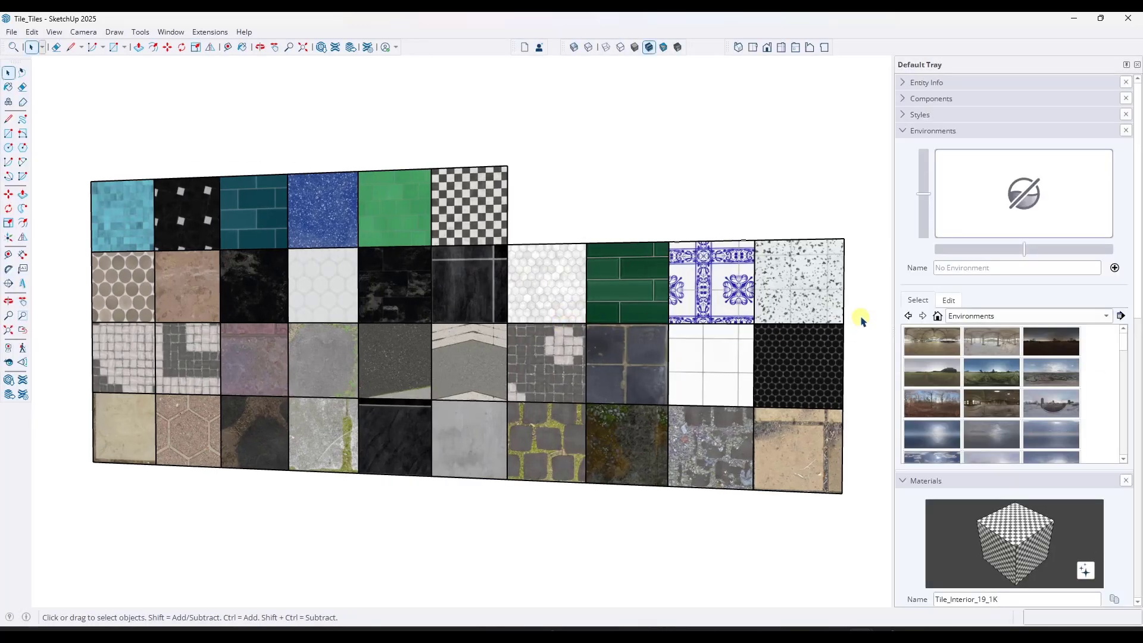
- Collapse the Environments section and list the In Model materials of the tile file
click(903, 133)
click(905, 146)
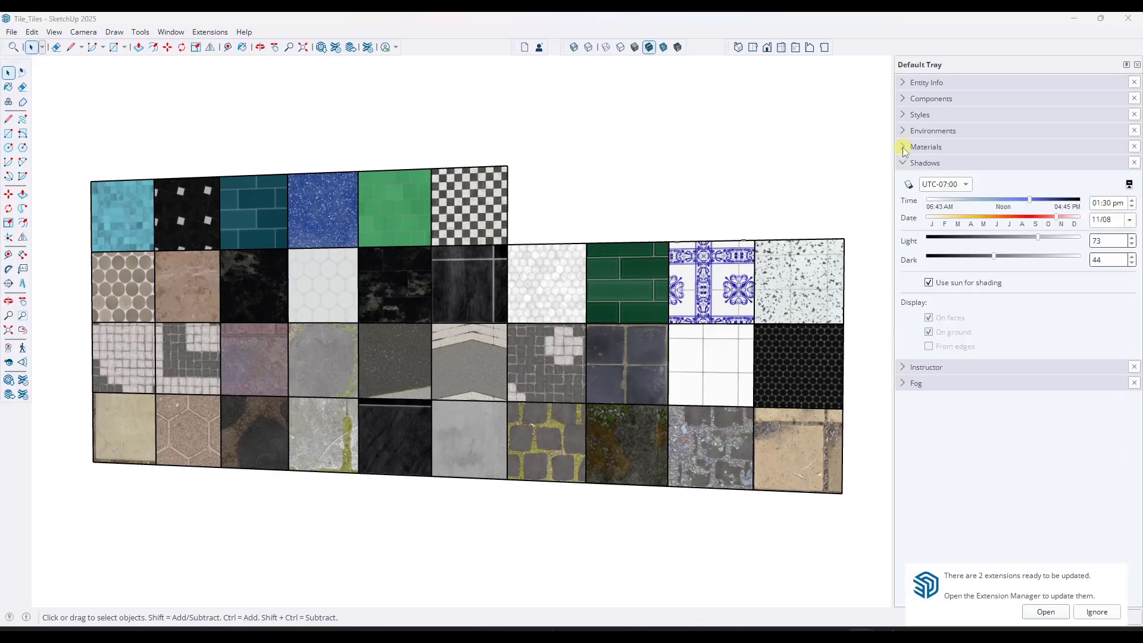
click(905, 146)
click(979, 310)
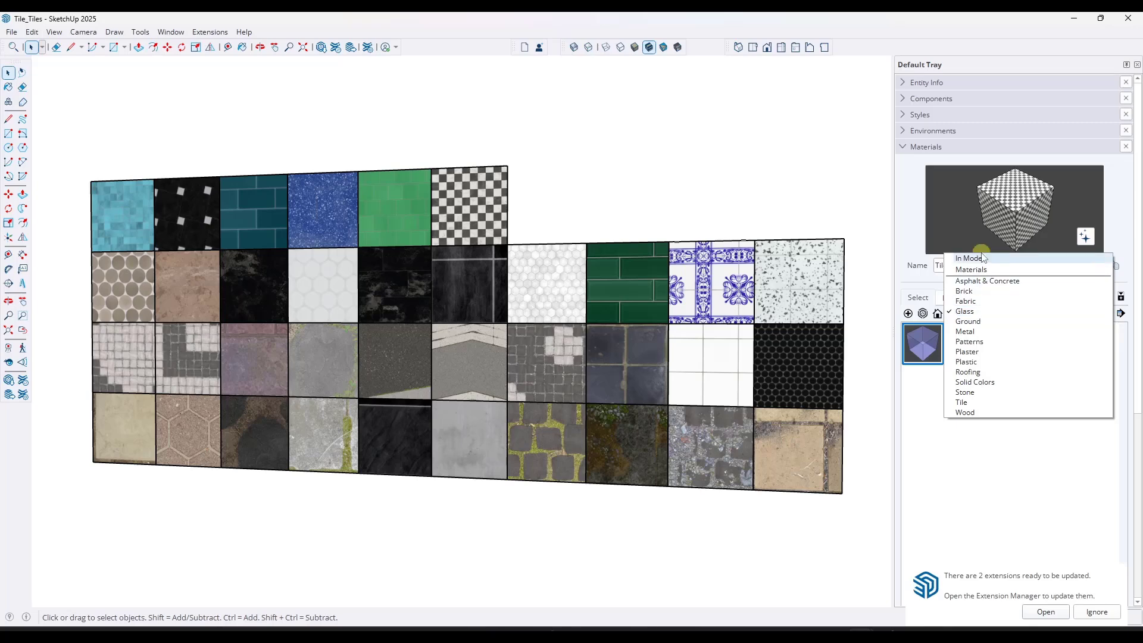
click(979, 294)
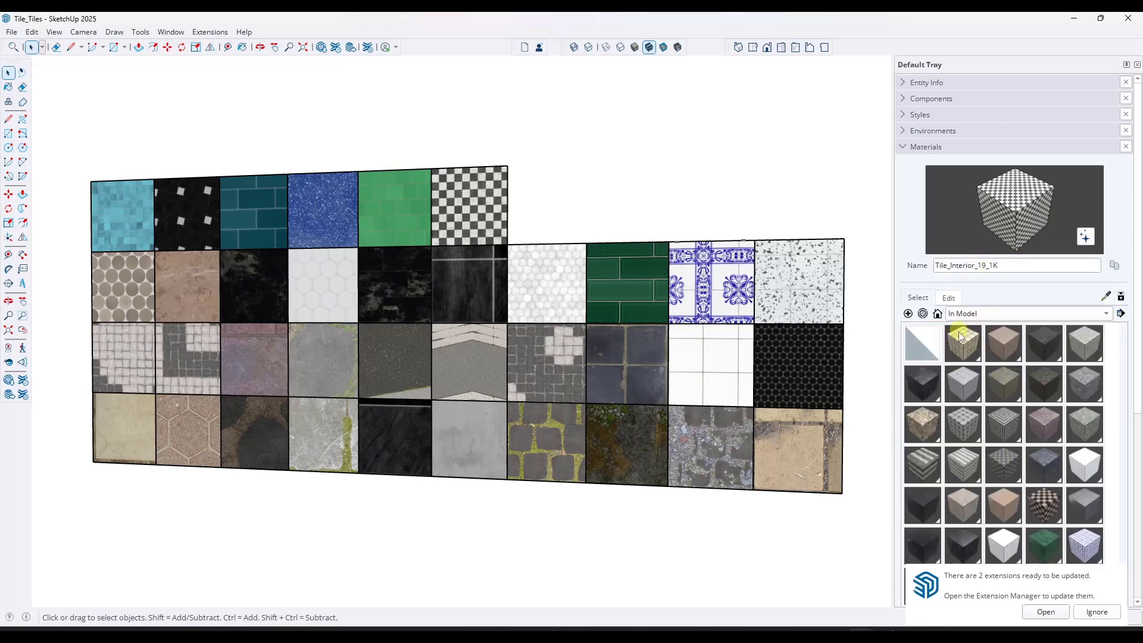
- Save the material Tile_Exterior_01_1K as an SKM file in the folder SketchUp Materials - PBR\Tiles
right_click(963, 347)
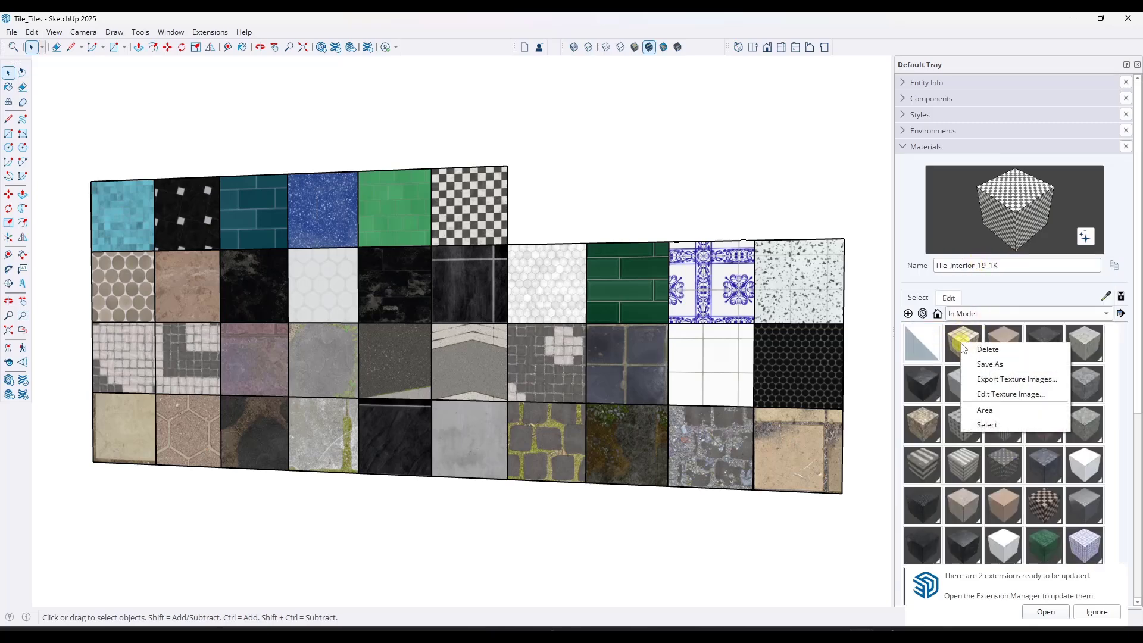
click(974, 365)
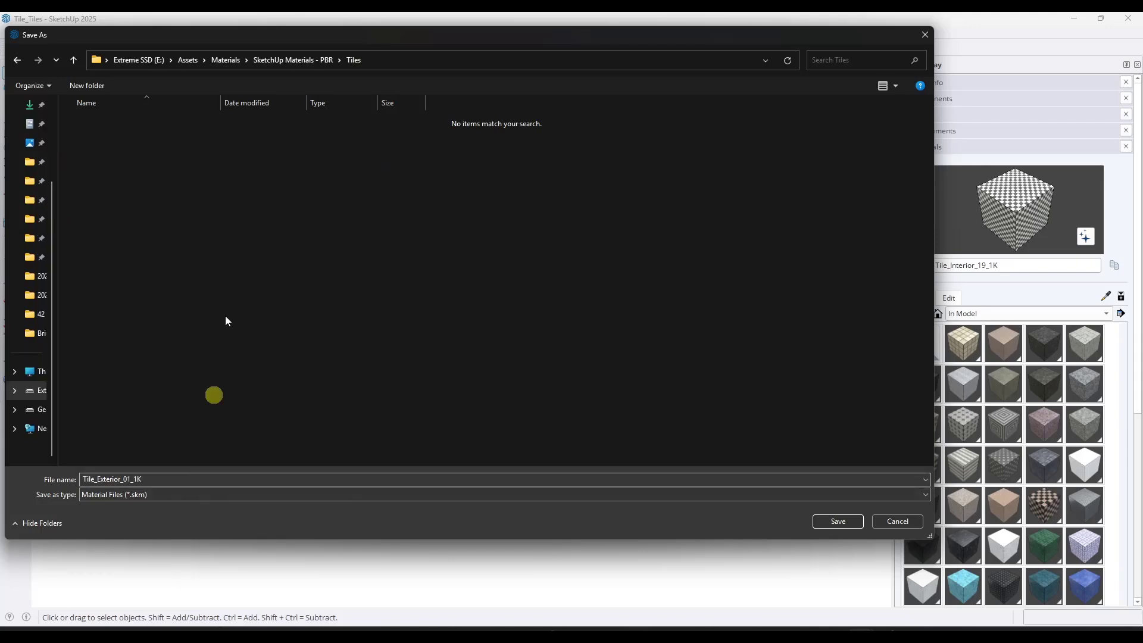
click(388, 63)
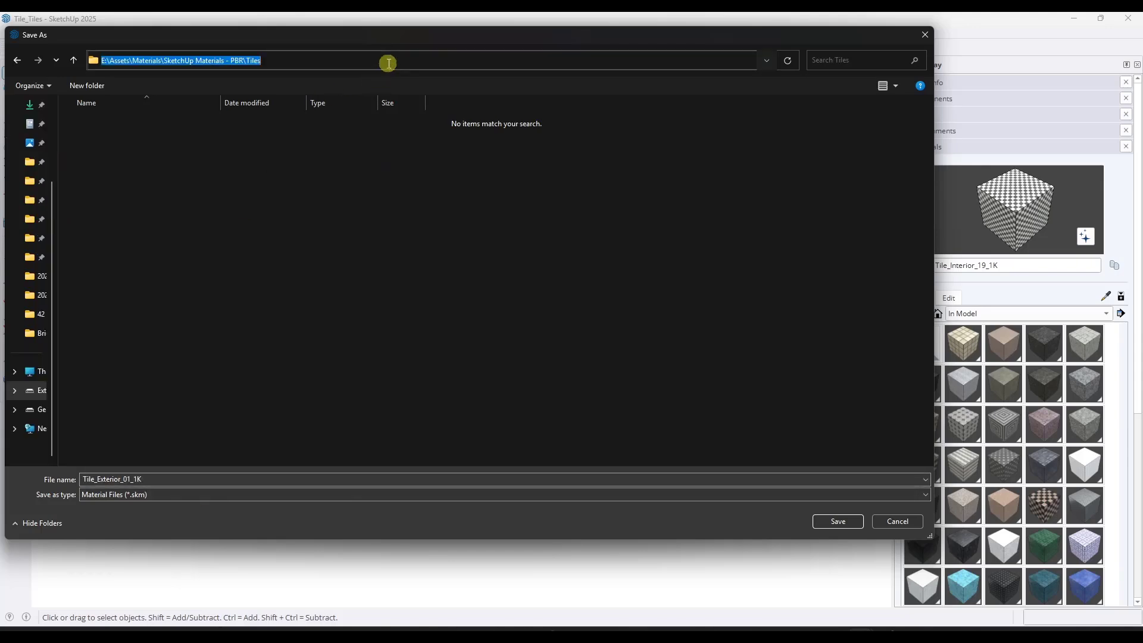
click(838, 521)
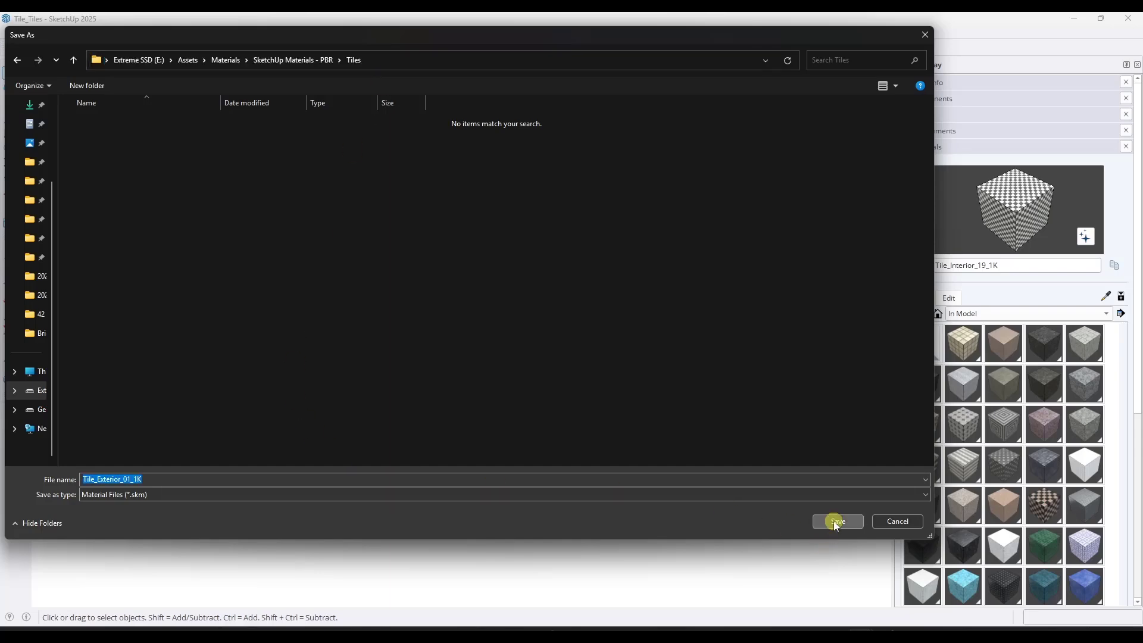
- Save the materials Tile_Exterior_02_1K and Tile_Exterior_03_1K as SKM files in the Tiles folder
right_click(977, 354)
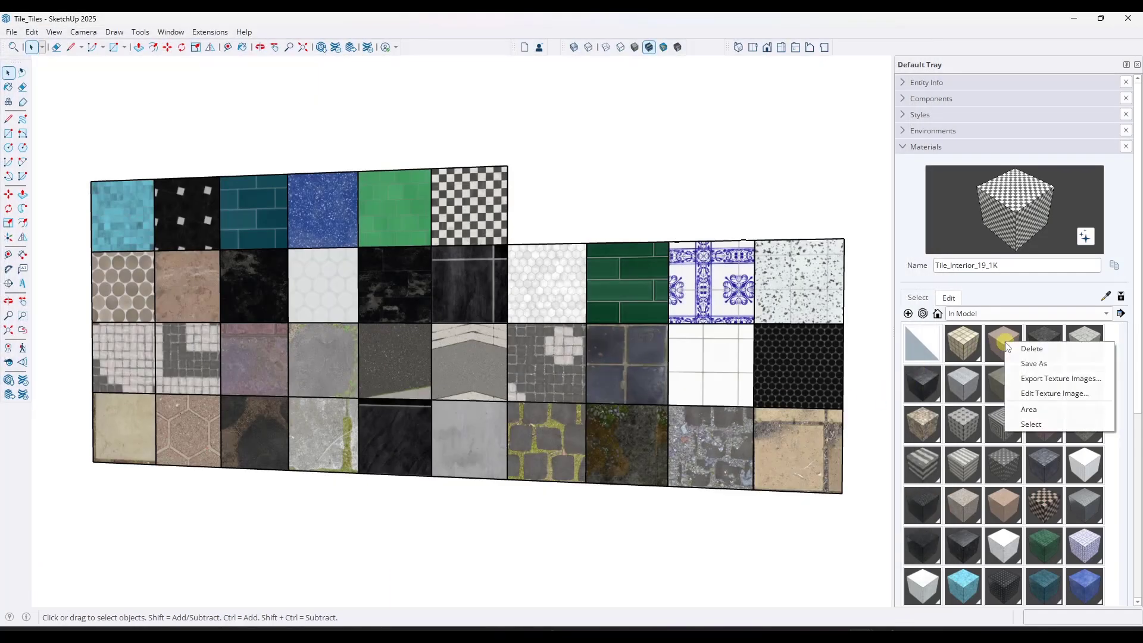
click(1032, 369)
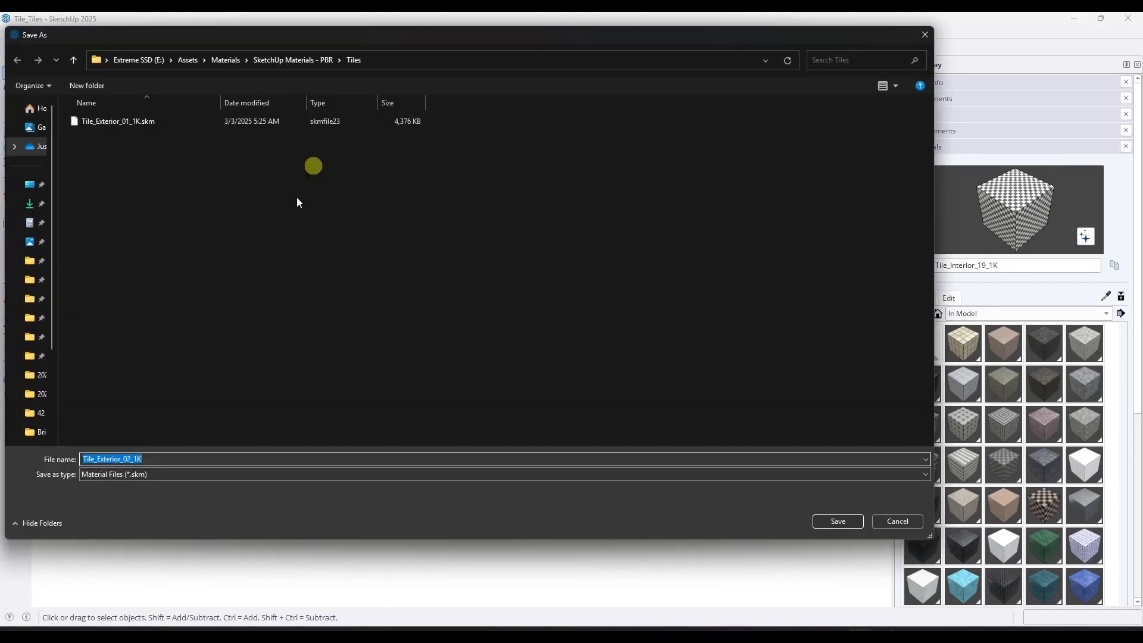
click(838, 521)
right_click(1042, 346)
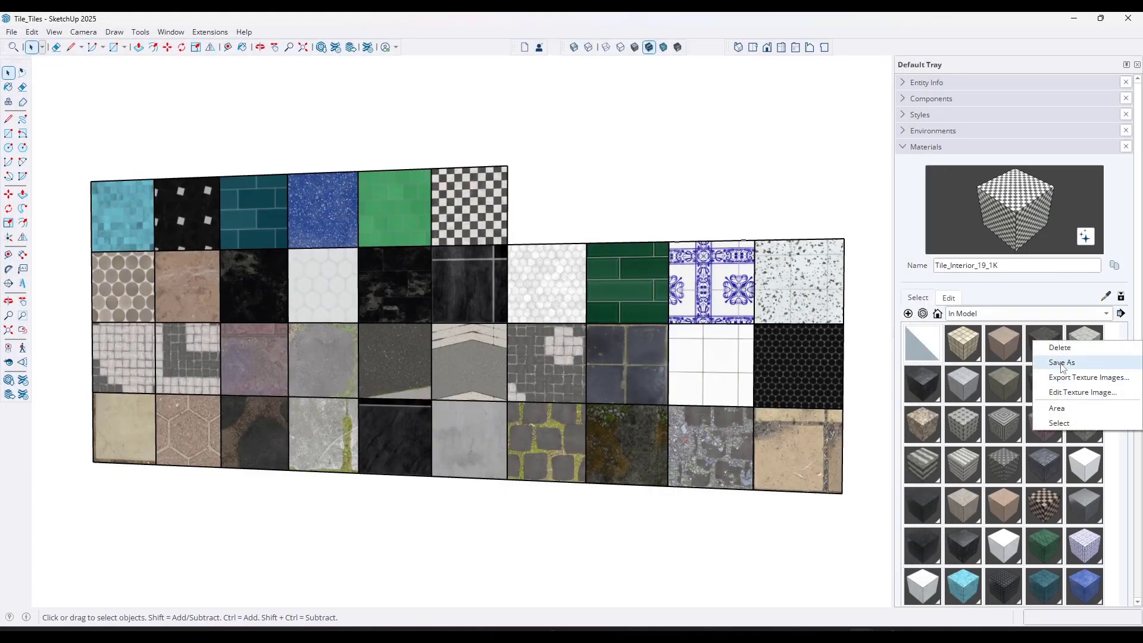
click(1061, 364)
click(834, 518)
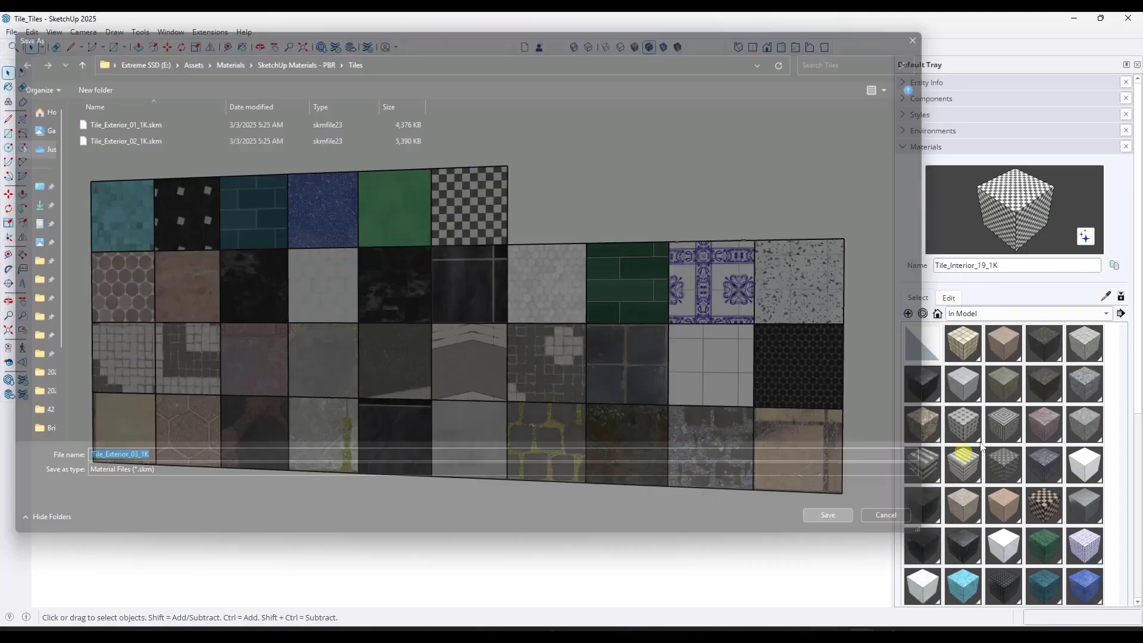
- Save the materials Tile_Exterior_04_1K and Tile_Exterior_05_1K as SKM files in the Tiles folder
right_click(1084, 342)
click(1077, 365)
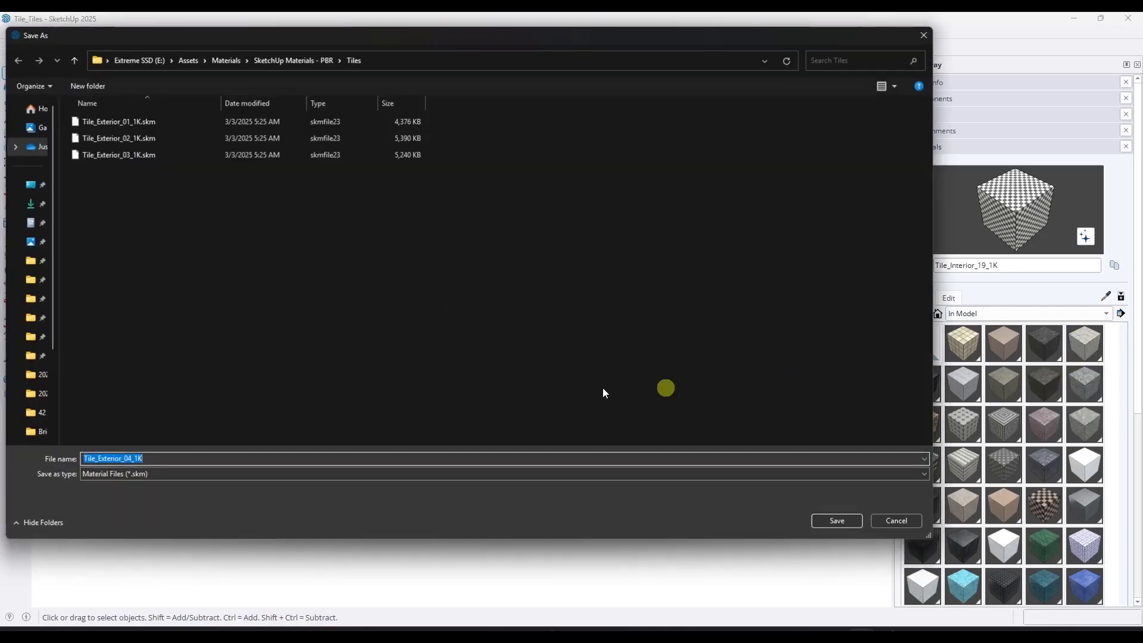
click(837, 521)
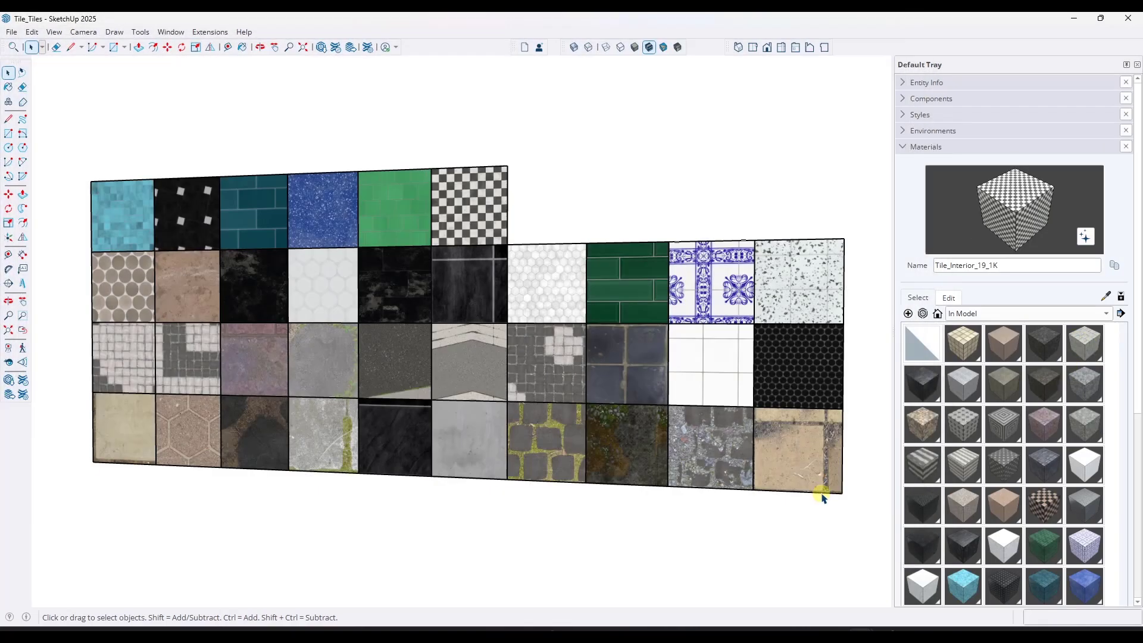
right_click(933, 386)
click(952, 410)
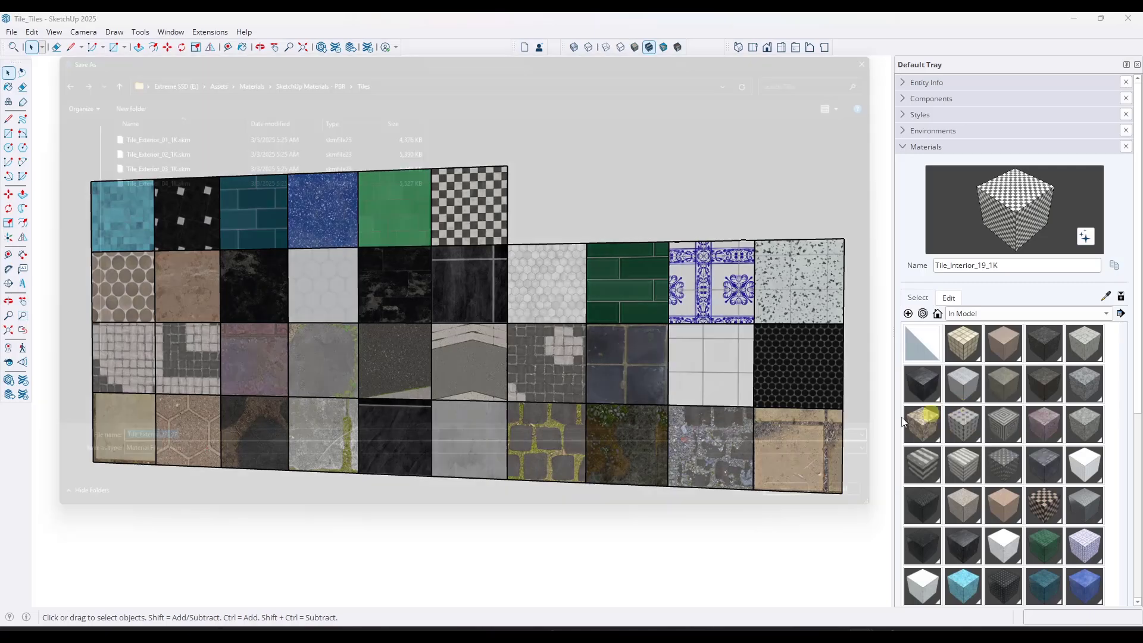
click(824, 521)
- Save the materials Tile_Exterior_06_1K and Tile_Exterior_07_1K as SKM files in the Tiles folder
right_click(962, 384)
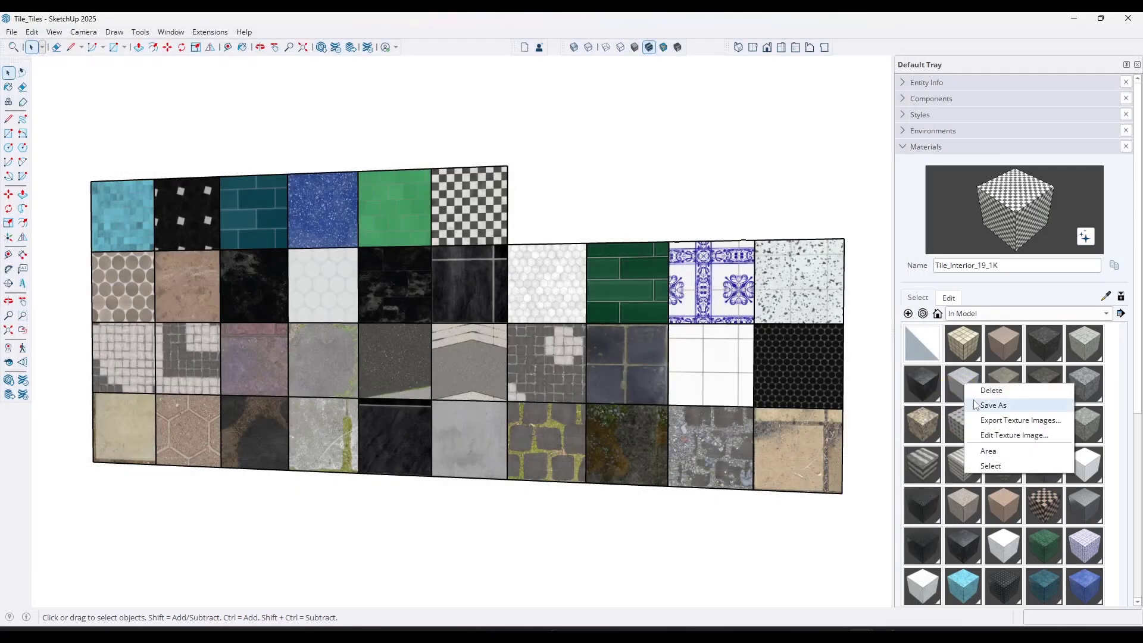
click(981, 405)
click(830, 520)
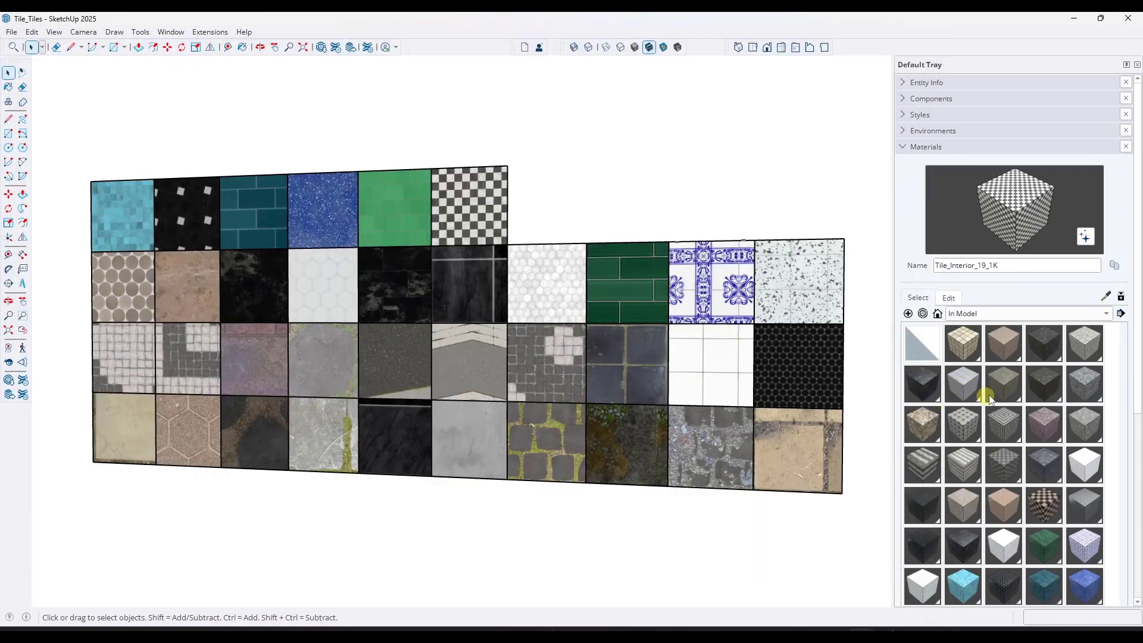
right_click(1008, 389)
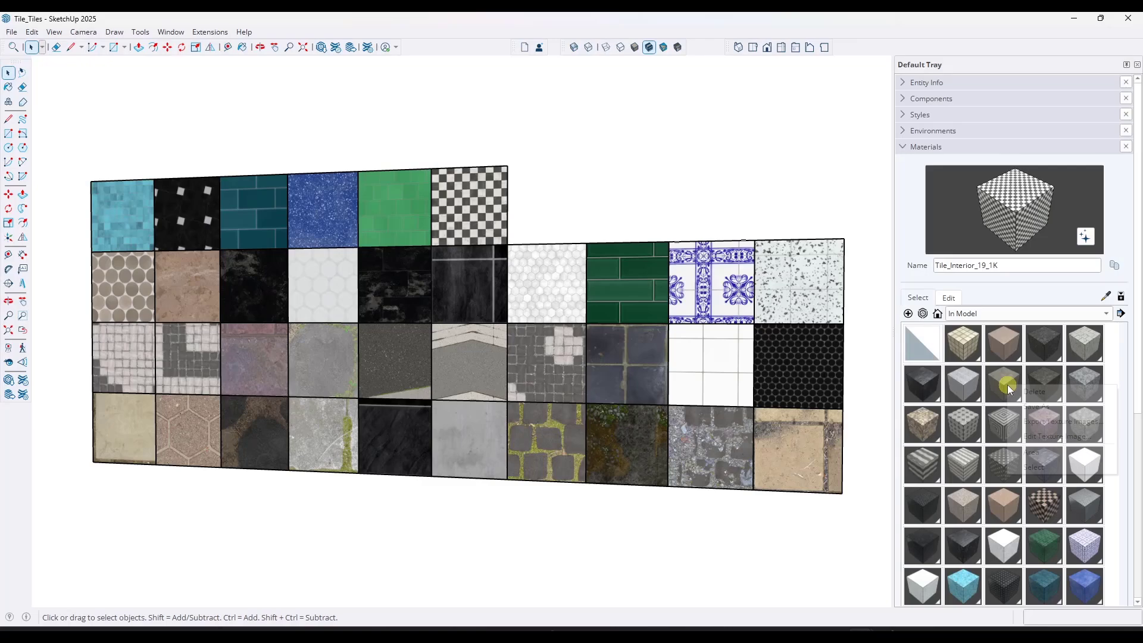
click(1034, 405)
click(836, 521)
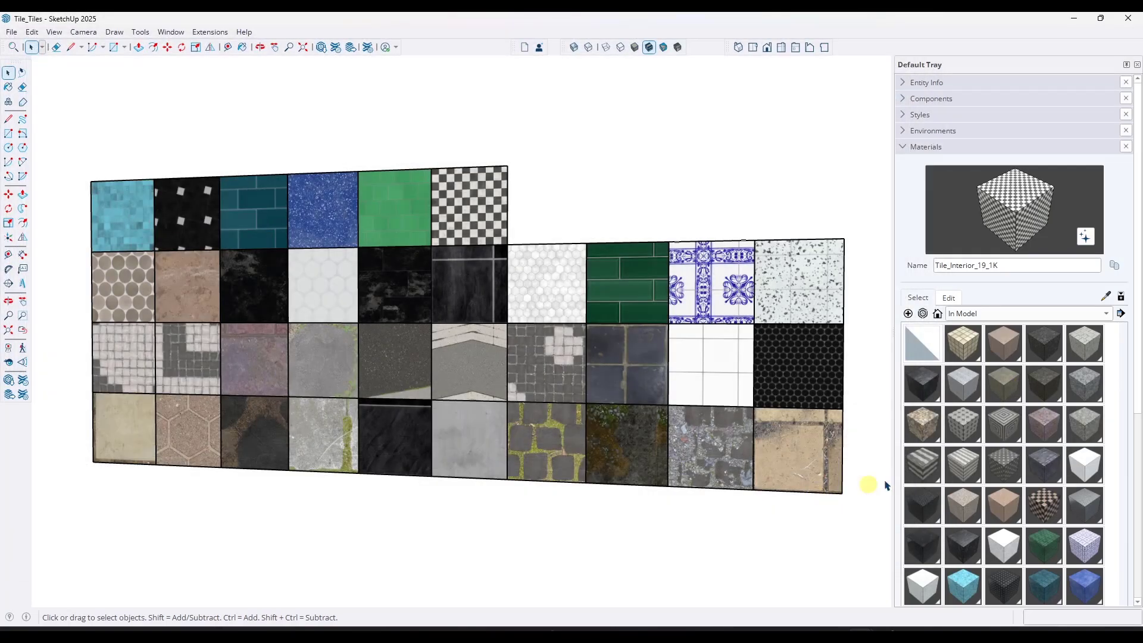
- Save the materials Tile_Exterior_08_1K and Tile_Exterior_09_1K as SKM files in the Tiles folder
right_click(1040, 394)
click(1051, 410)
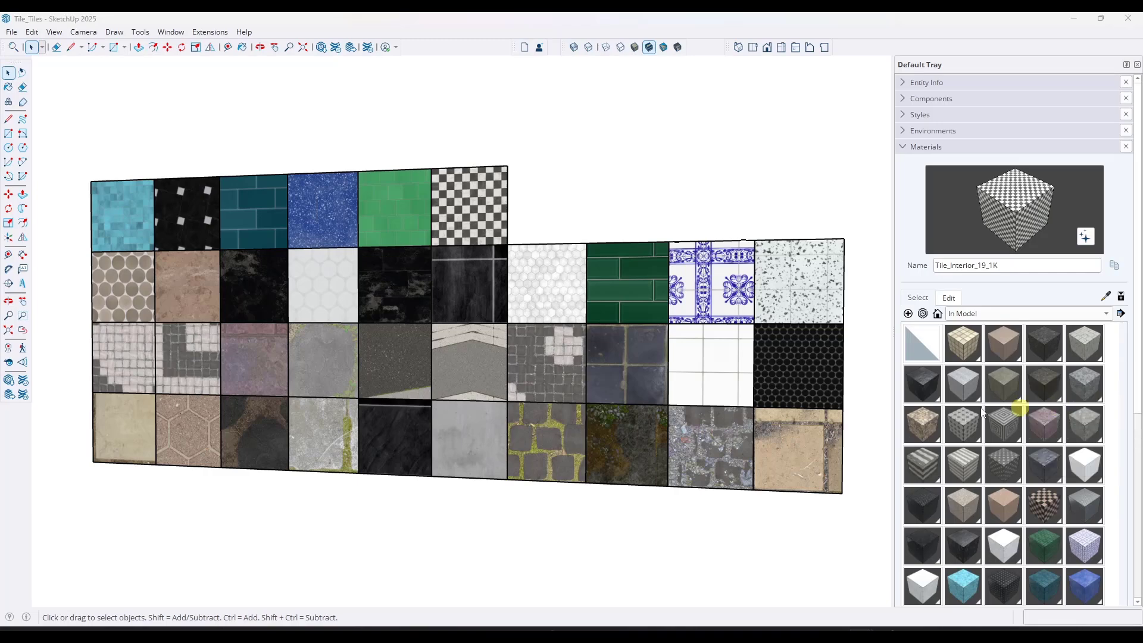
click(835, 521)
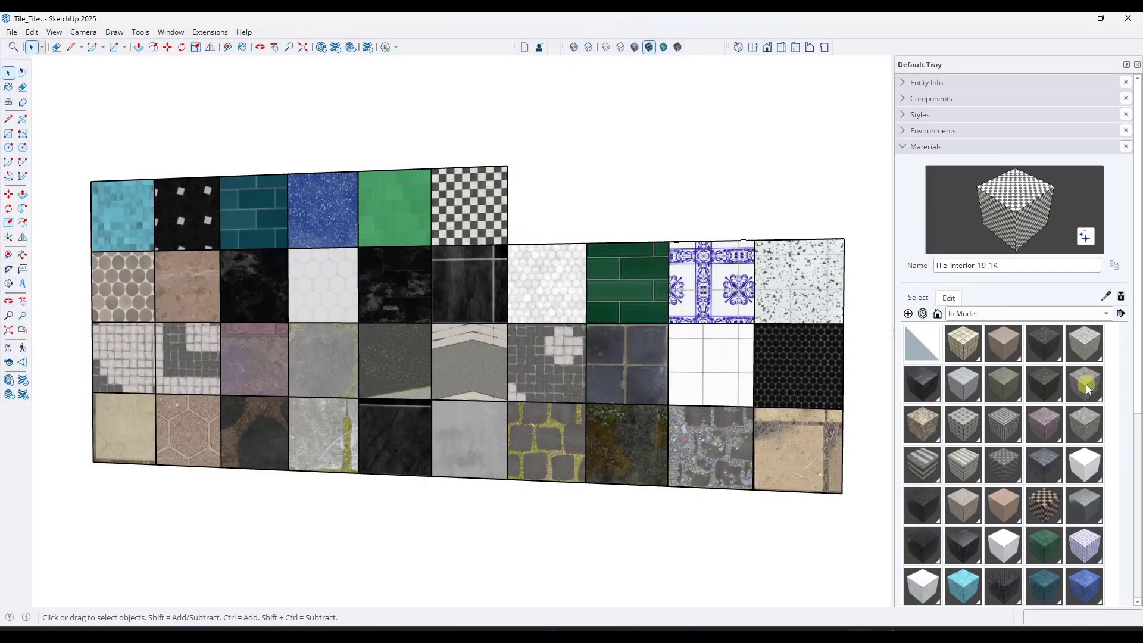
right_click(1087, 388)
click(1059, 405)
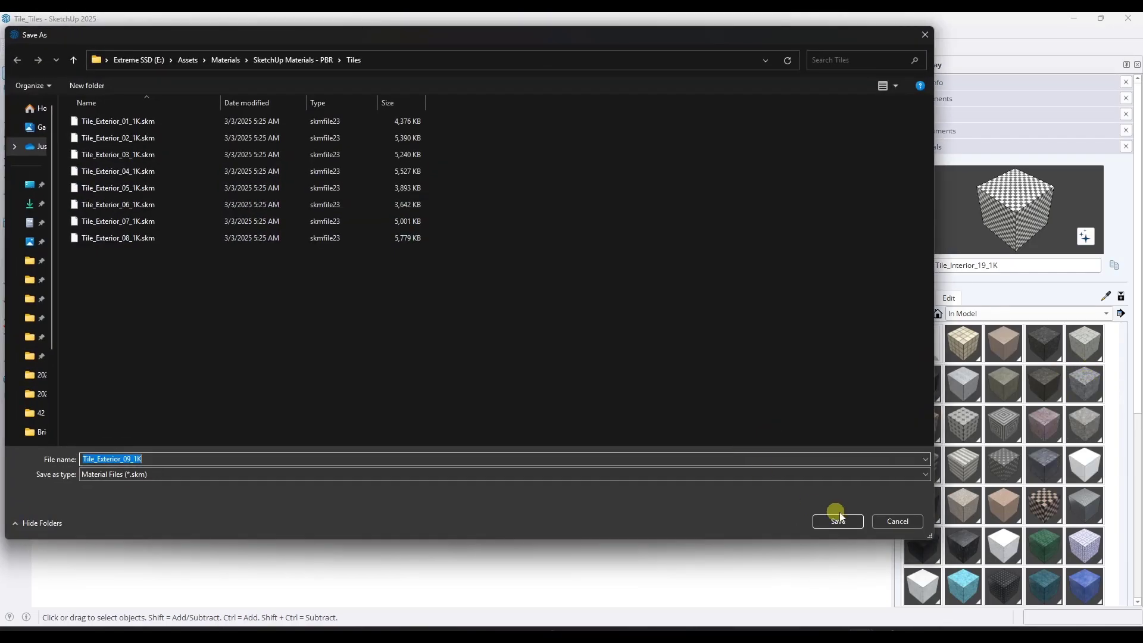
click(838, 519)
- Save the materials Tile_Exterior_10_1K and Tile_Exterior_11_1K as SKM files in the Tiles folder
right_click(916, 423)
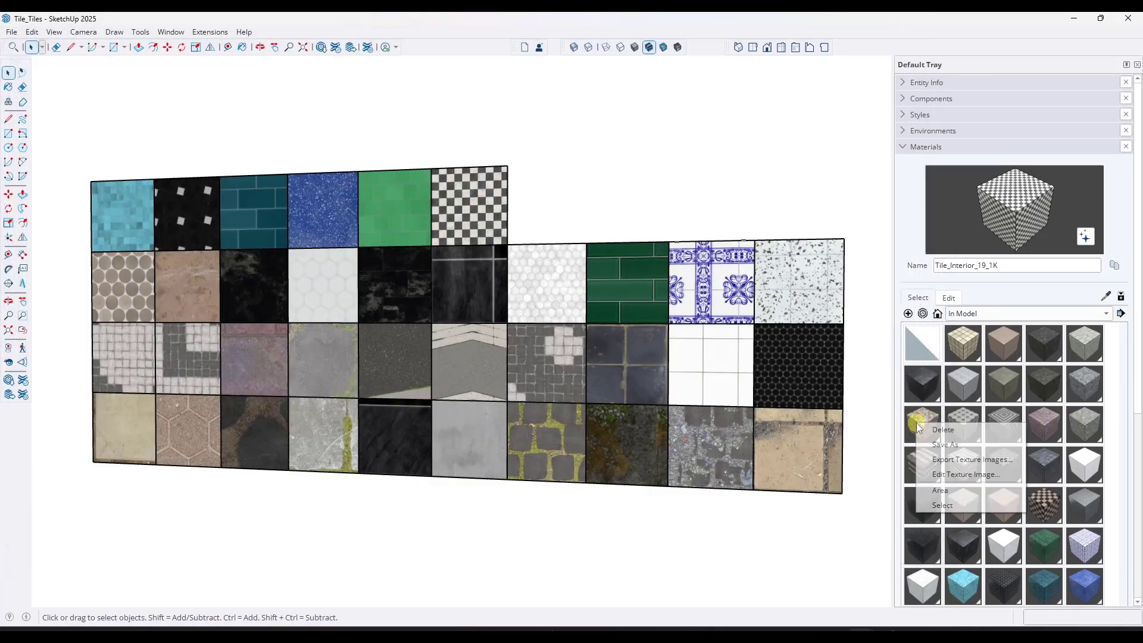
click(942, 445)
click(839, 520)
right_click(960, 424)
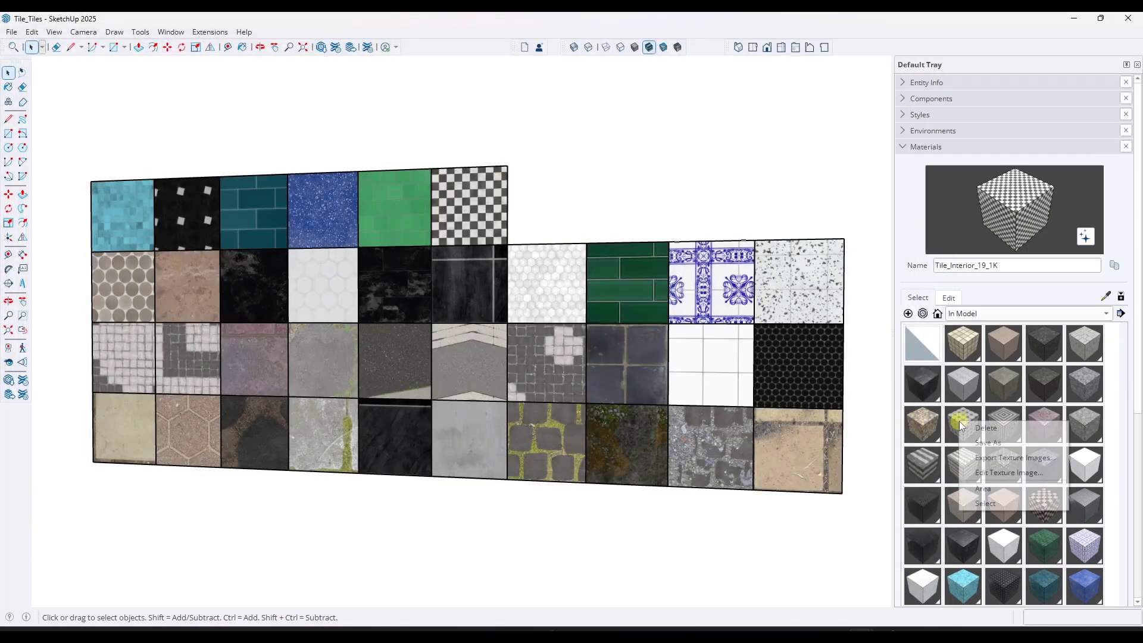
click(988, 443)
click(835, 521)
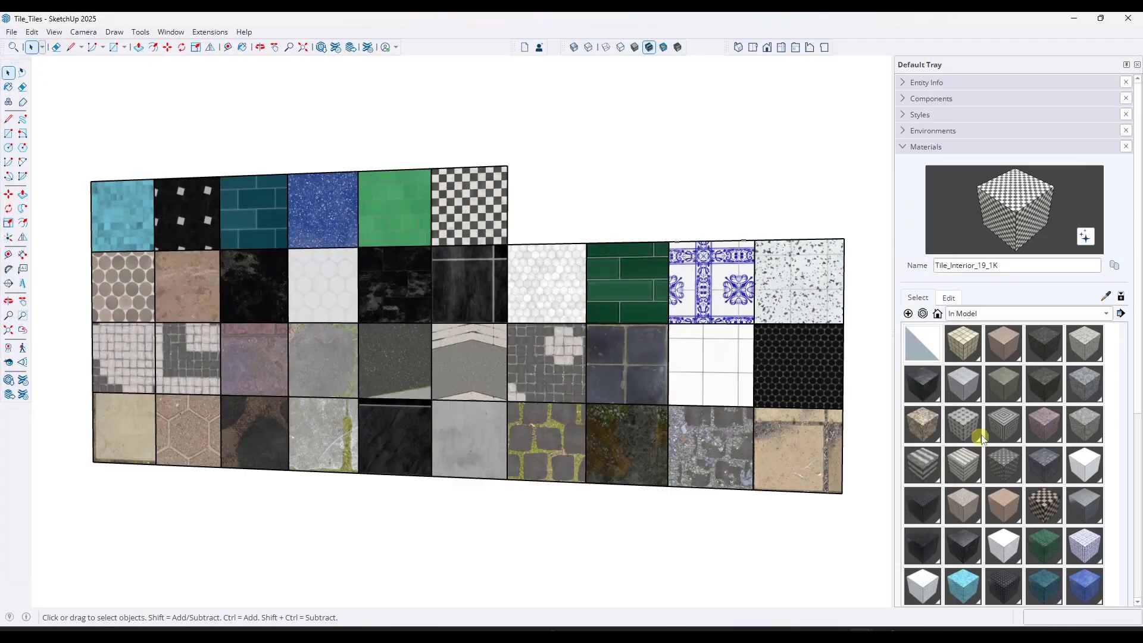
- Save the materials Tile_Exterior_12_1K, Tile_Exterior_13_1K and the next exterior tile as SKM files in the Tiles folder
right_click(1003, 423)
click(1016, 445)
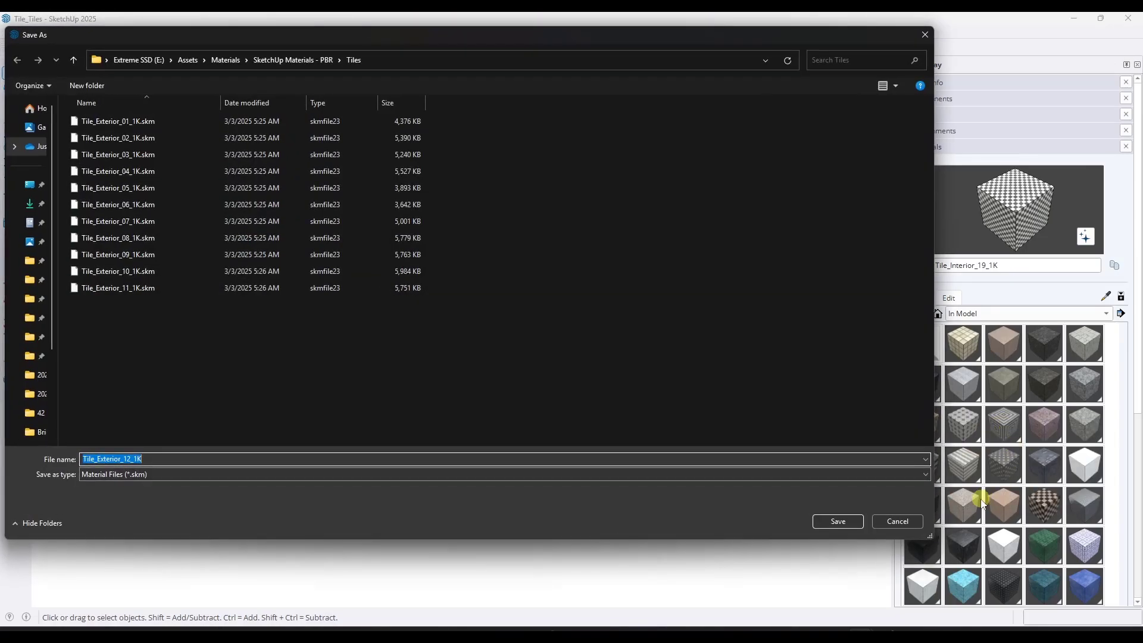
click(848, 522)
right_click(1048, 425)
click(1056, 452)
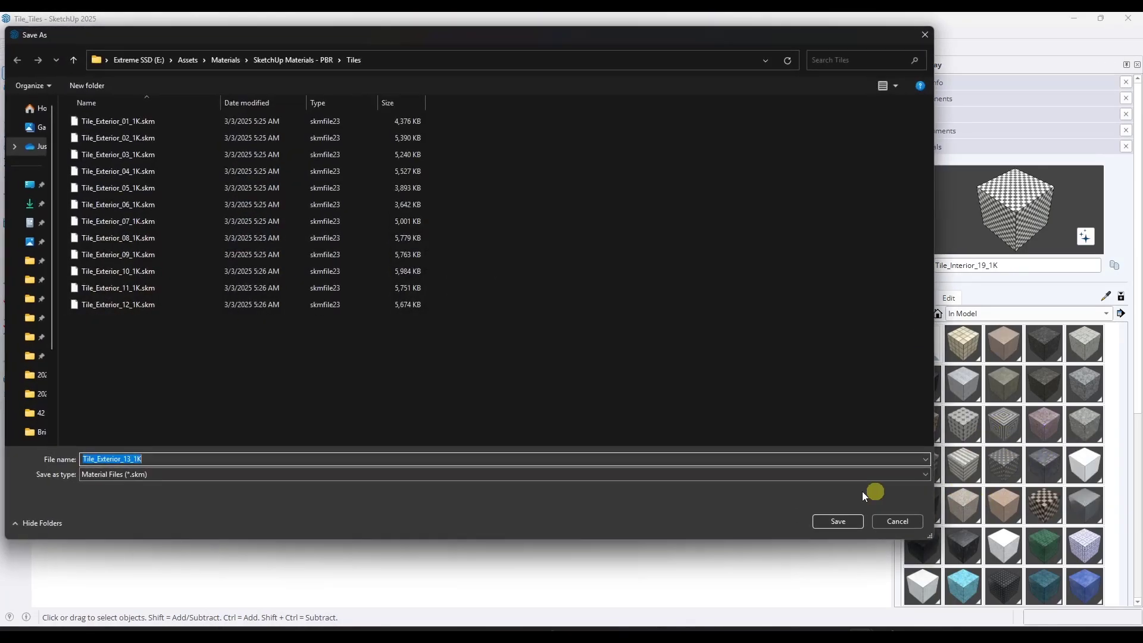
click(839, 521)
right_click(1081, 423)
click(1074, 451)
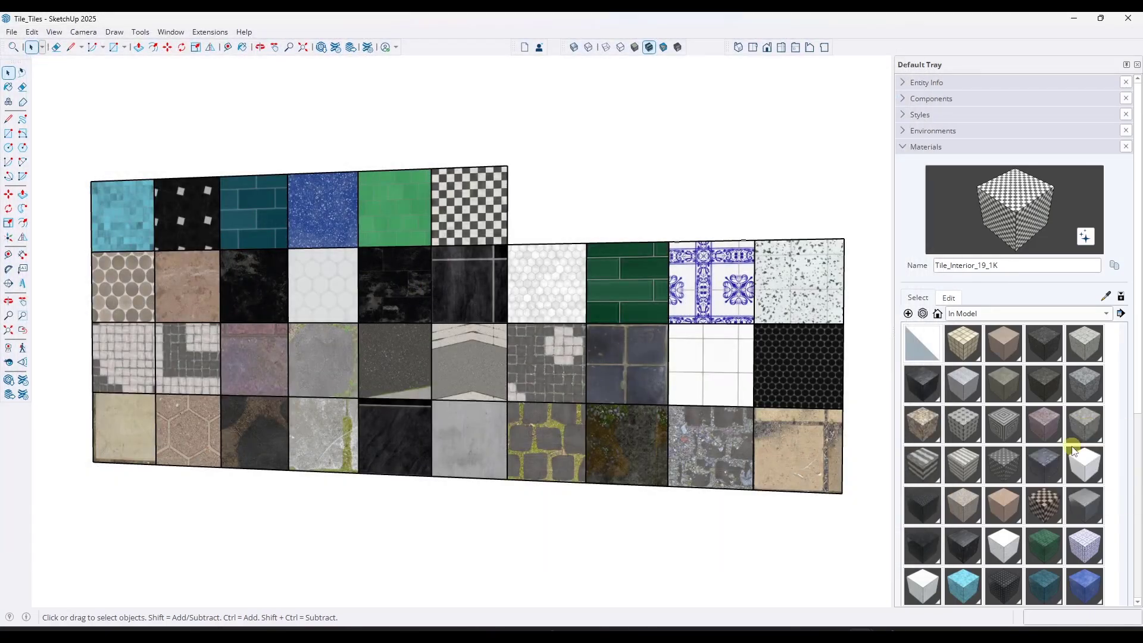
click(833, 521)
- Switch back to the MaterialLibraries model, close 3D Warehouse and open the Tiles folder as a material collection
click(795, 593)
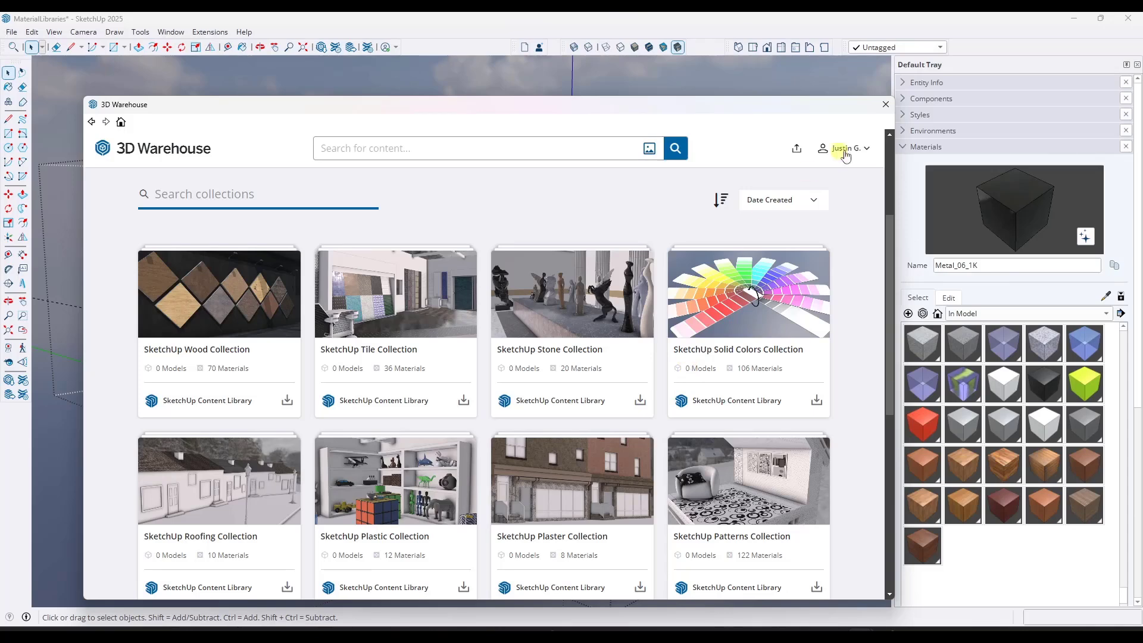
click(885, 105)
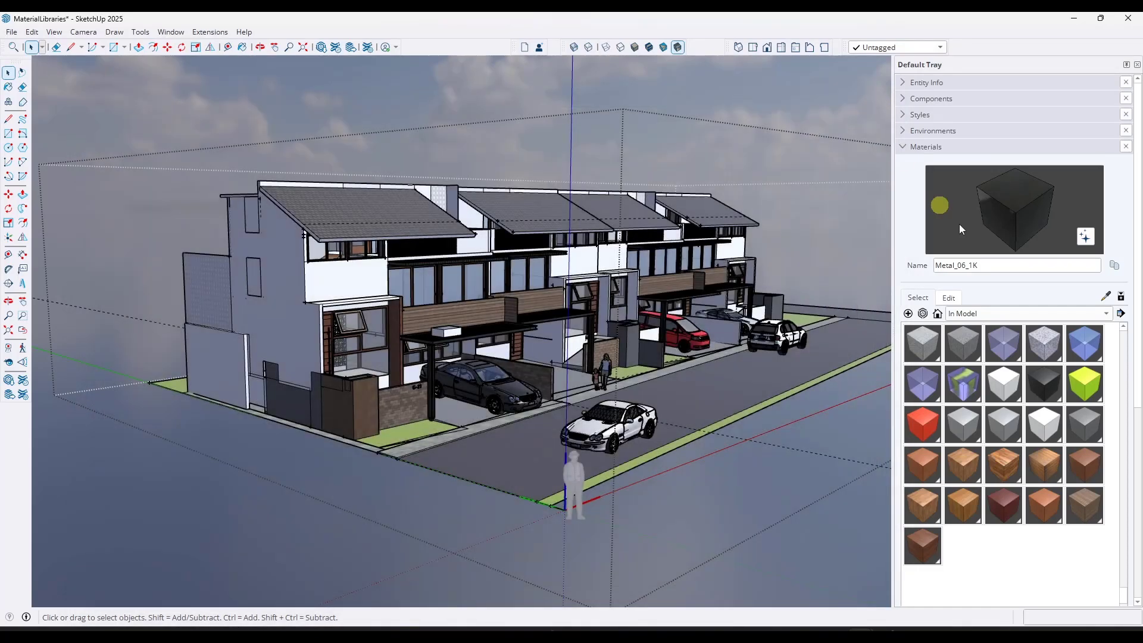
click(1121, 313)
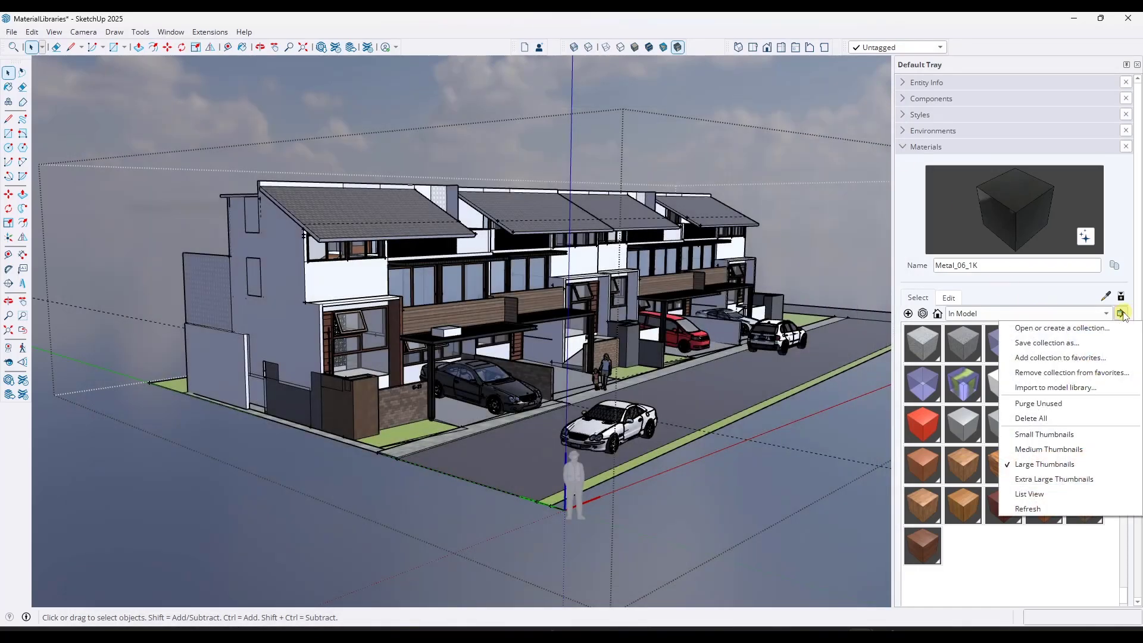
click(1080, 330)
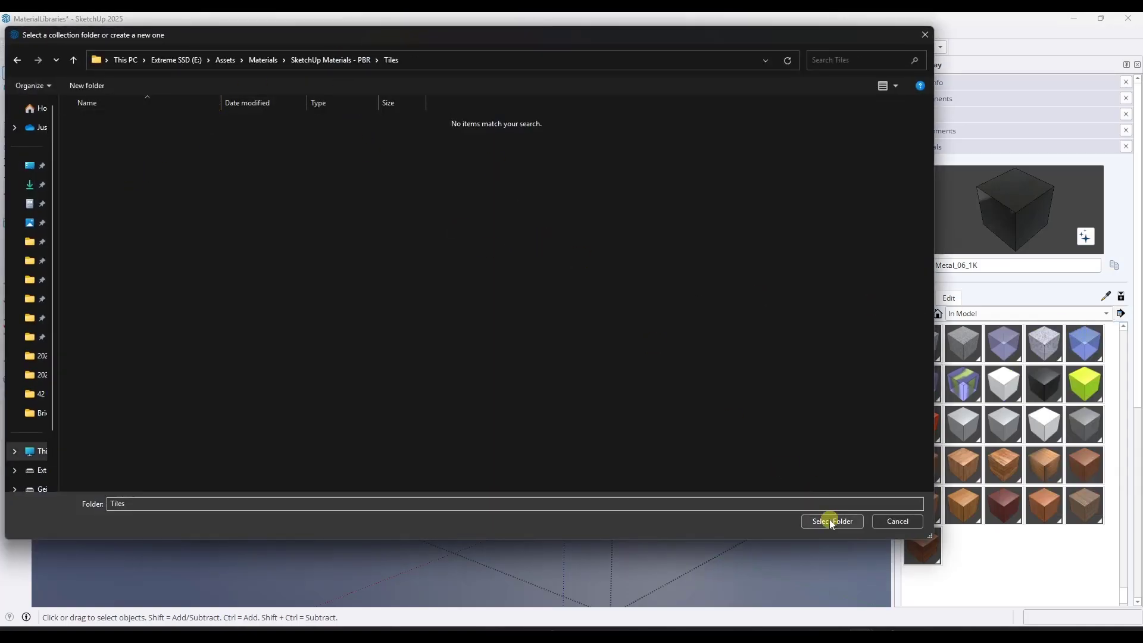
click(832, 522)
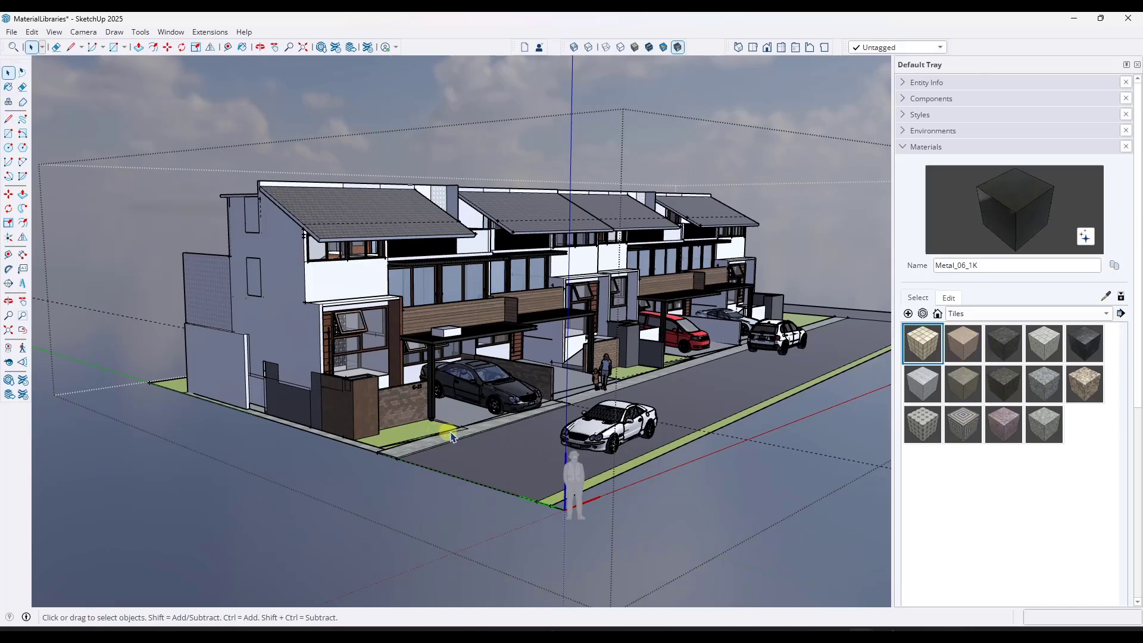
- Paint the white wall face below the front window with Tile_Exterior_01_1K from the Tiles collection
scroll(451, 438, up, 6)
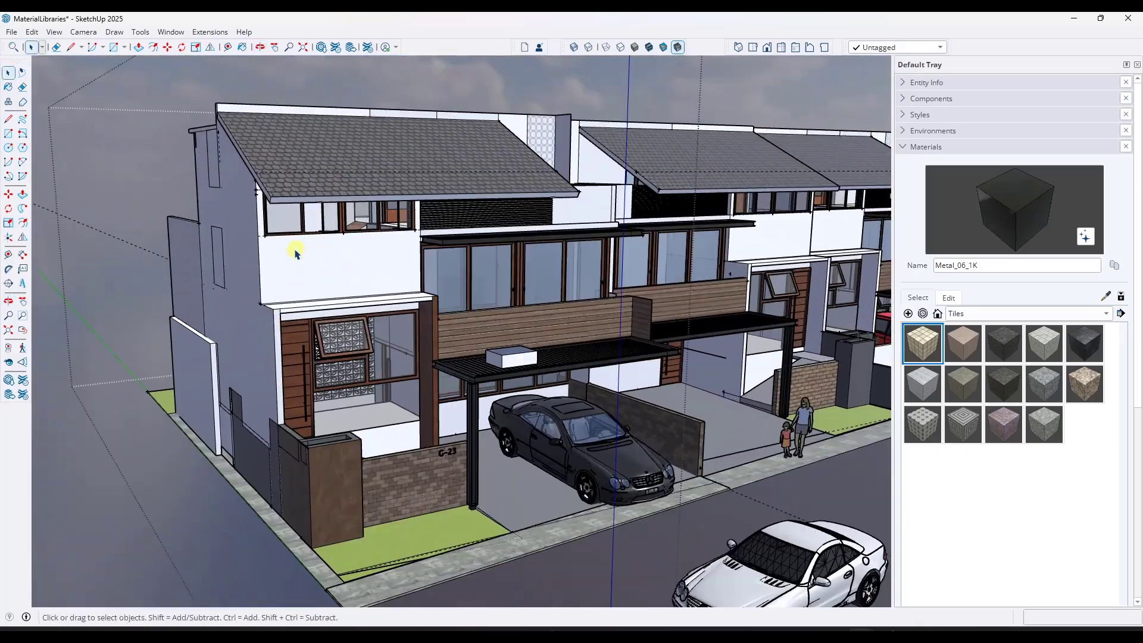
scroll(377, 313, up, 2)
middle_drag(377, 314, 401, 434)
scroll(363, 563, up, 5)
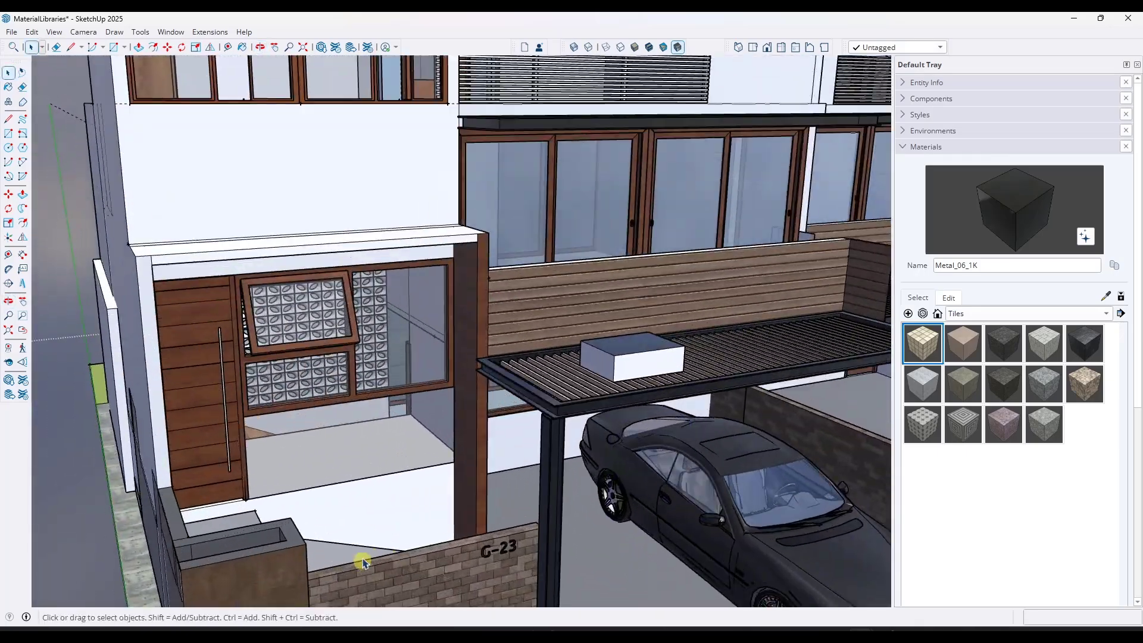
scroll(363, 562, up, 3)
click(932, 347)
click(409, 492)
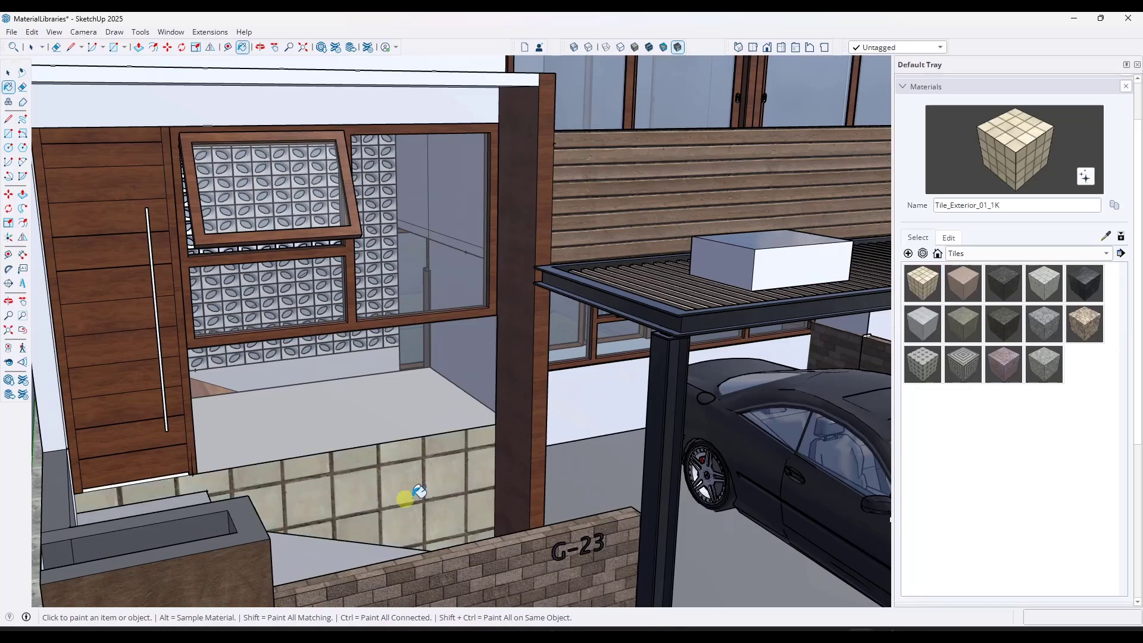
- Try Tile_Exterior_02_1K and Tile_Exterior_03_1K on the wall face below the front window
mouse_move(409, 492)
middle_down()
mouse_move(335, 472)
mouse_move(417, 470)
middle_up()
click(963, 283)
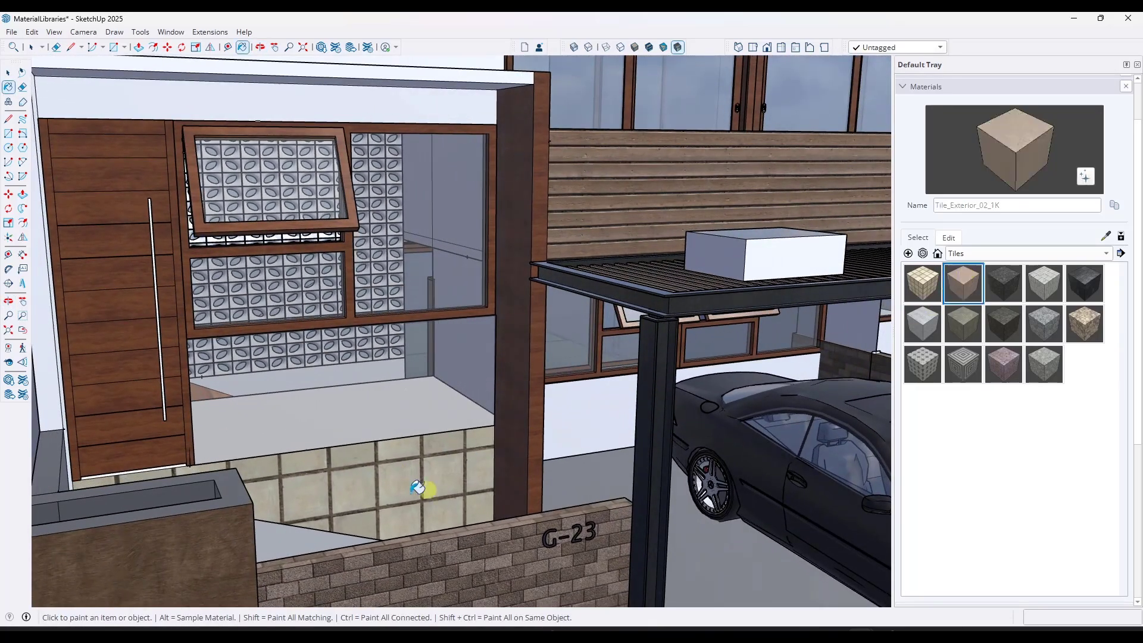
click(456, 484)
click(1004, 284)
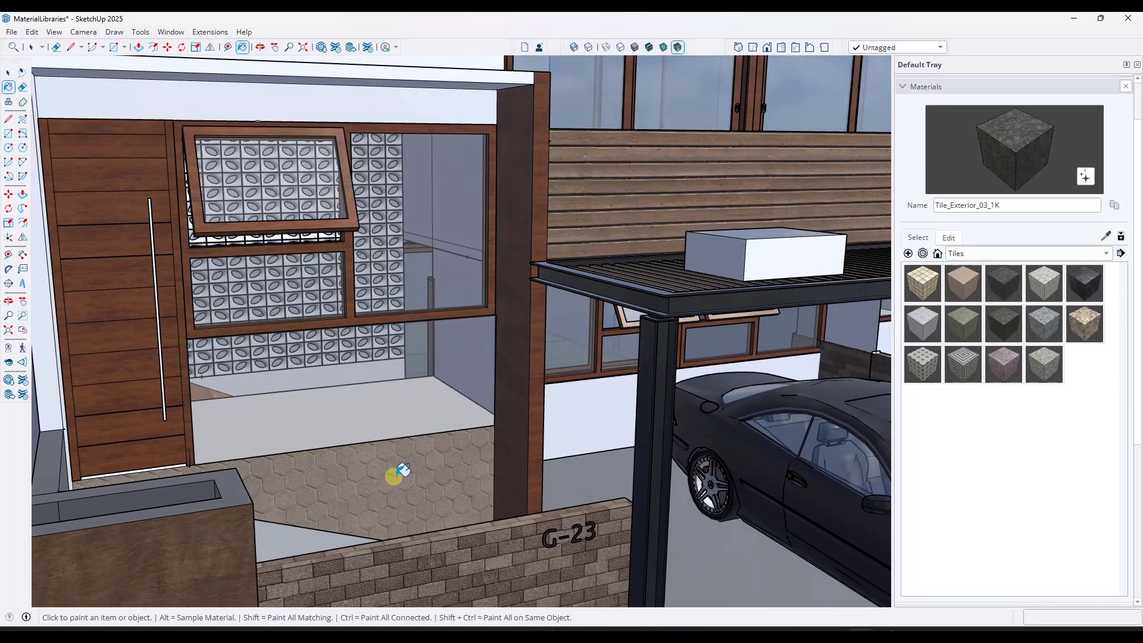
click(395, 476)
scroll(357, 516, up, 3)
scroll(452, 476, down, 3)
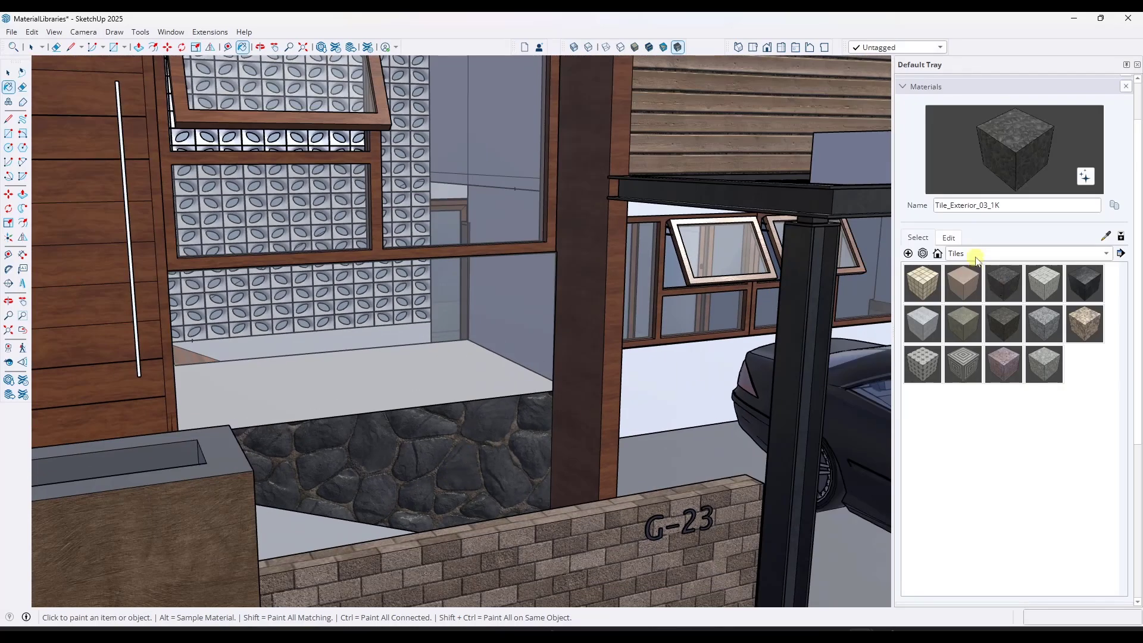
- Look through the materials stored in the model
click(976, 256)
click(981, 96)
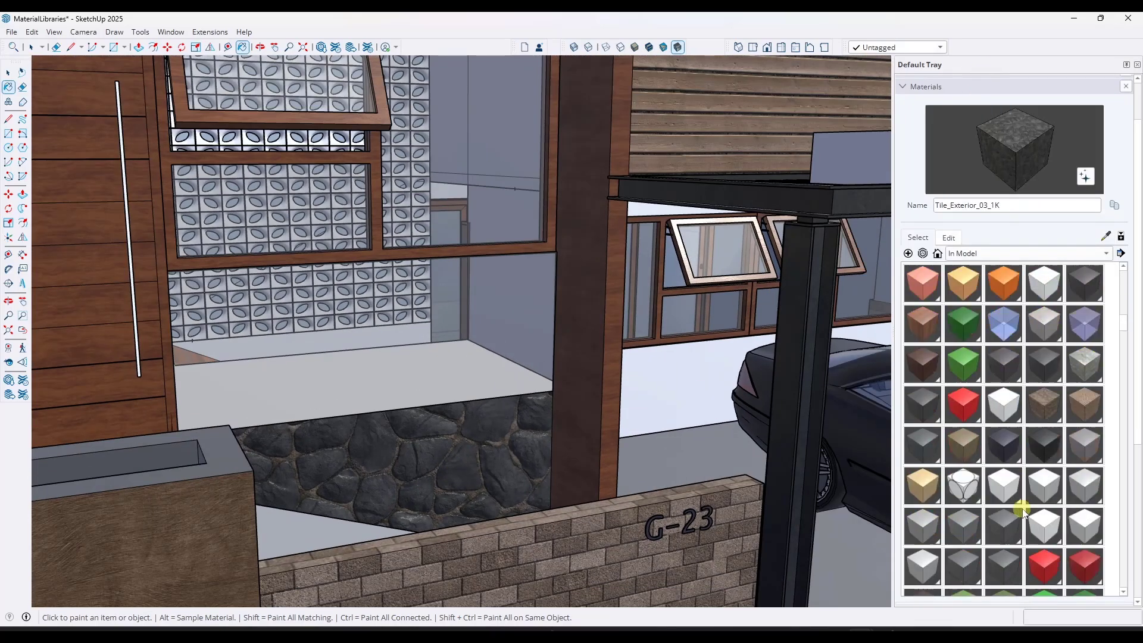
scroll(1022, 514, down, 10)
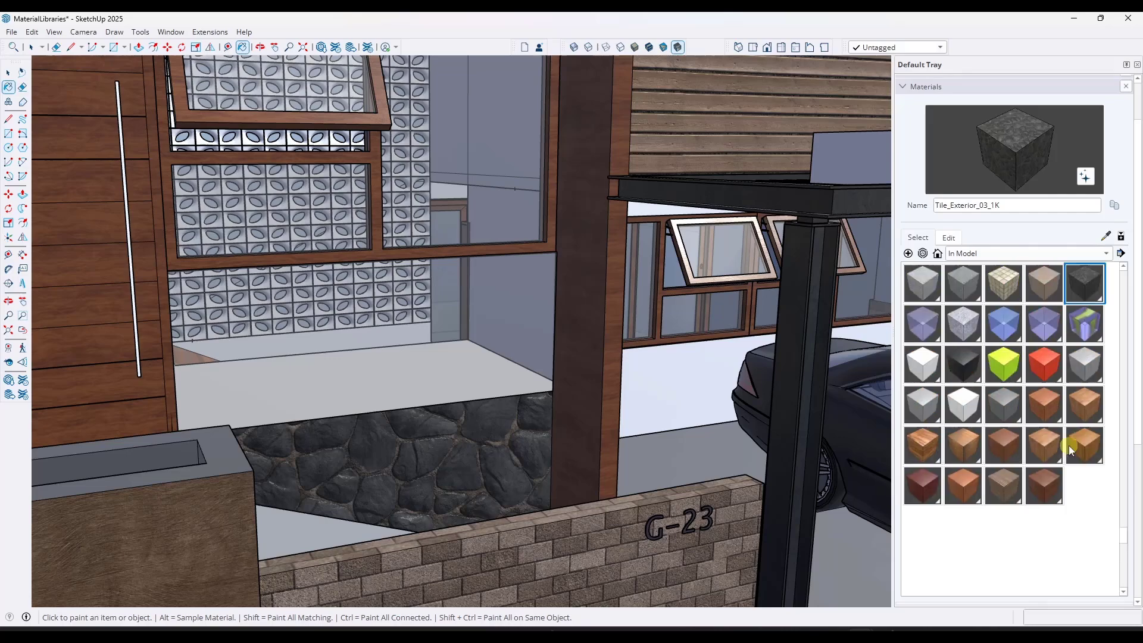
scroll(1044, 417, up, 4)
scroll(1050, 531, up, 8)
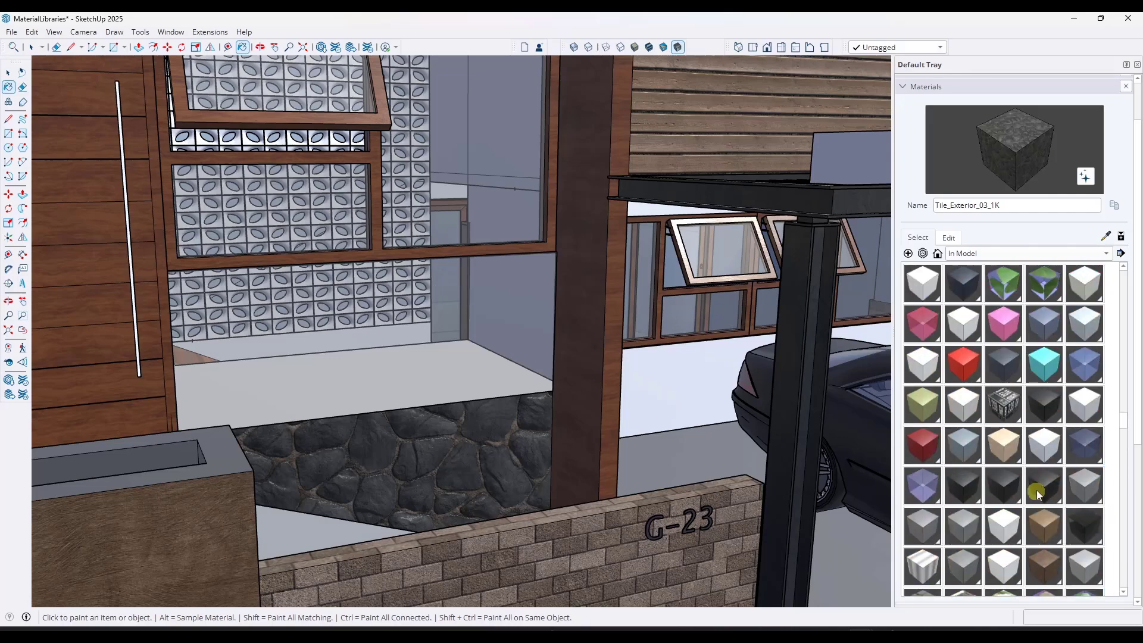
- Return to the Tiles collection and repaint the wall face below the front window with Tile_Exterior_12_1K, followed by Tile_Exterior_11_1K
click(989, 311)
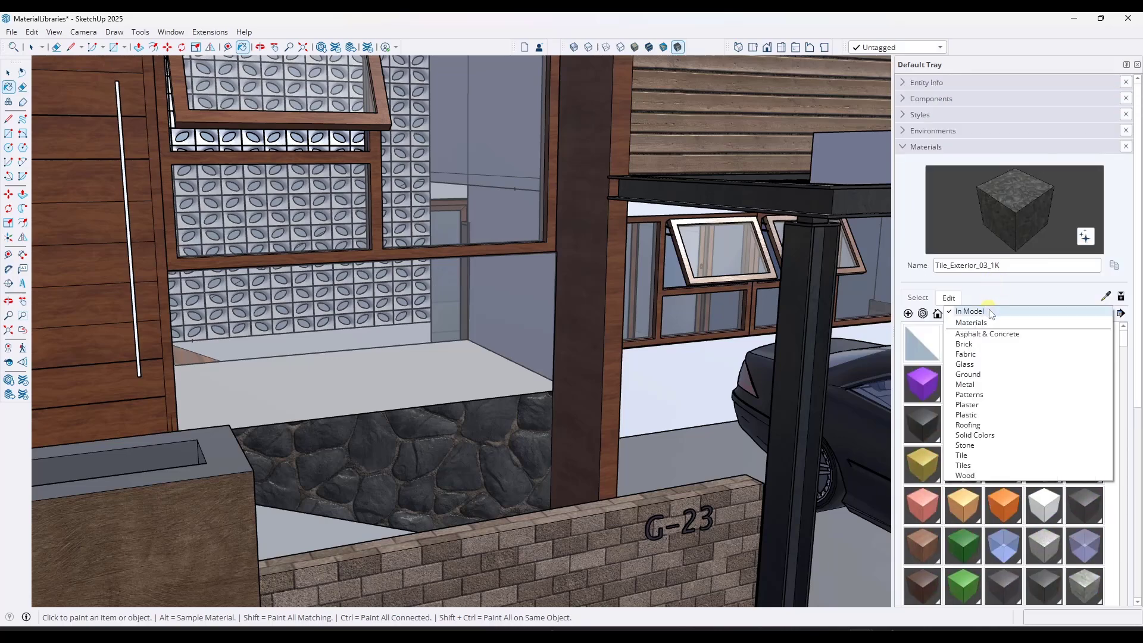
click(969, 466)
click(969, 424)
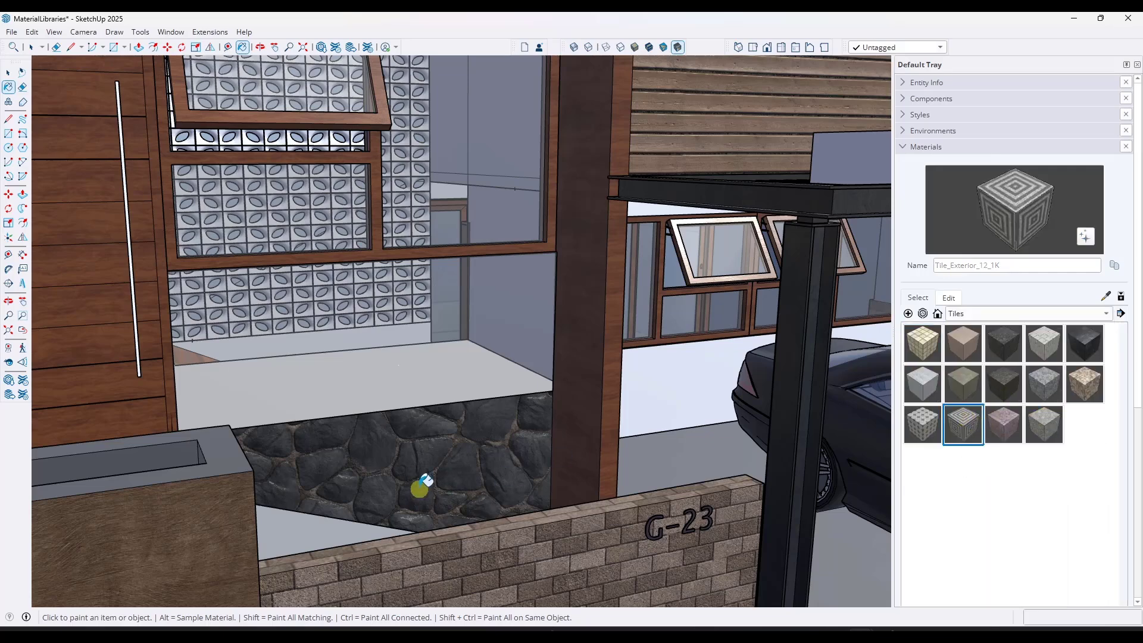
click(449, 462)
click(924, 424)
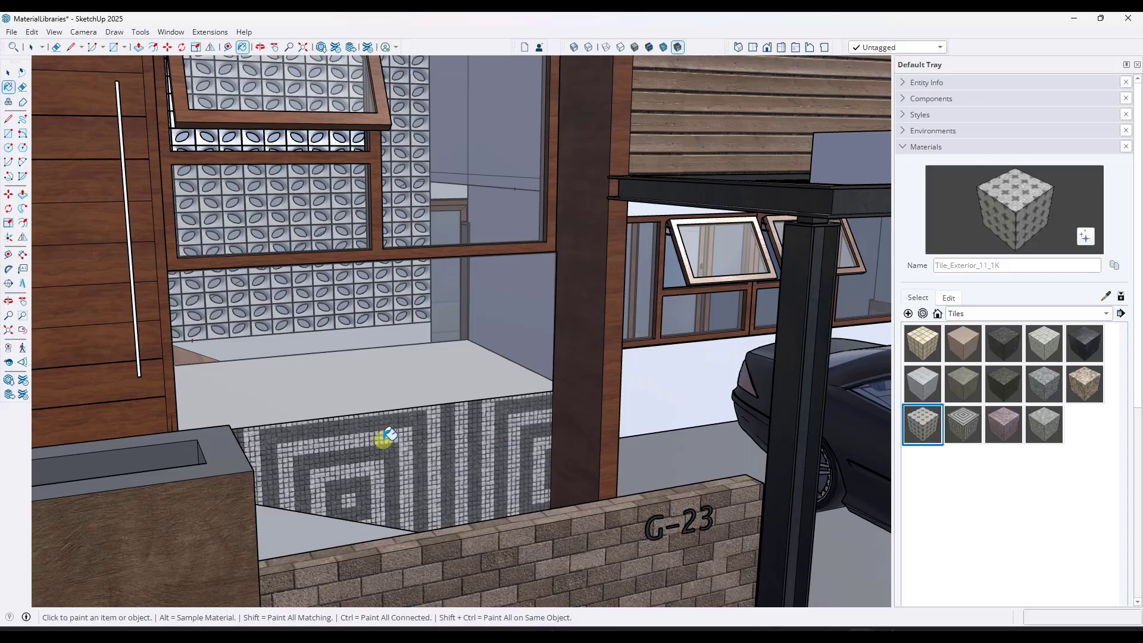
click(453, 452)
mouse_move(584, 439)
middle_down()
mouse_move(561, 429)
mouse_move(655, 430)
middle_up()
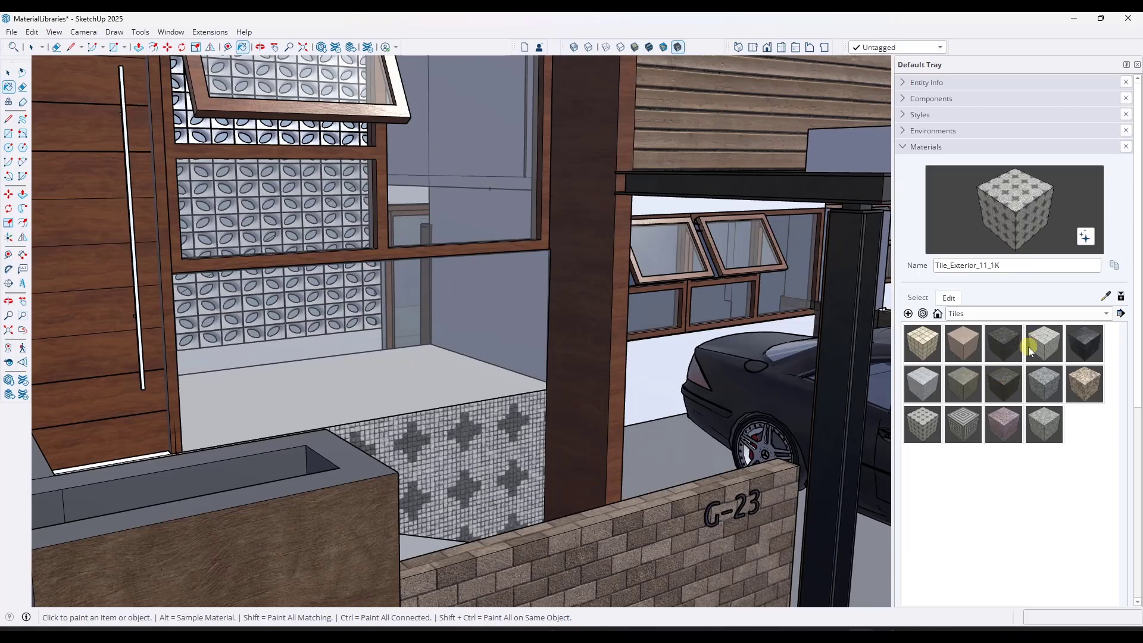
- Examine the texture, roughness, normal and ambient occlusion settings of Tile_Exterior_11_1K and review the list of material collections
click(948, 297)
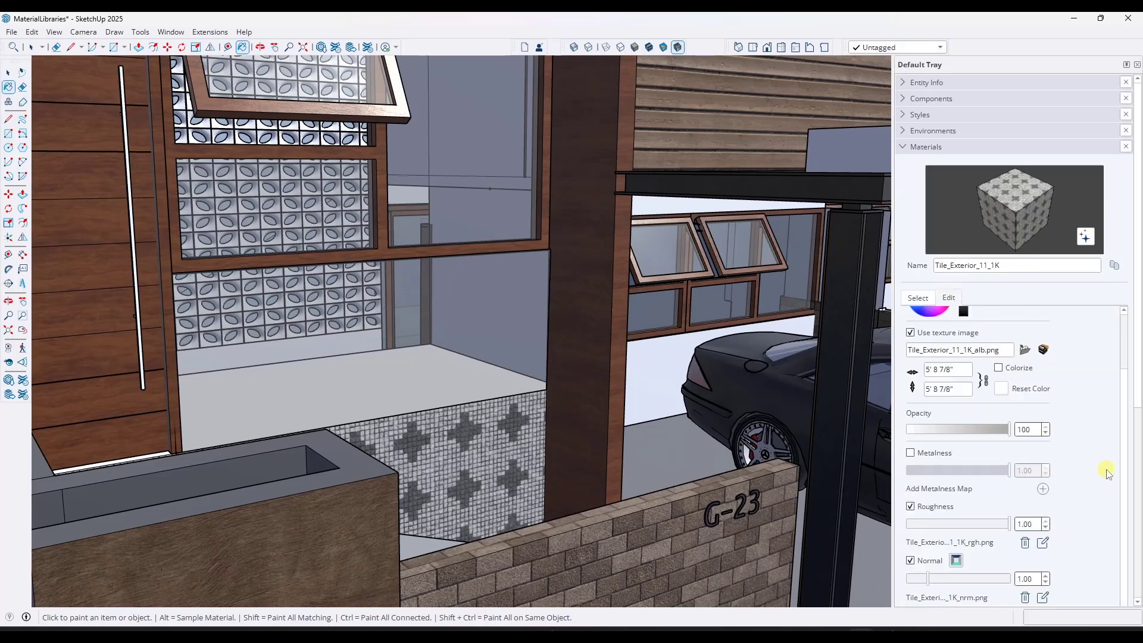
scroll(1072, 436, down, 3)
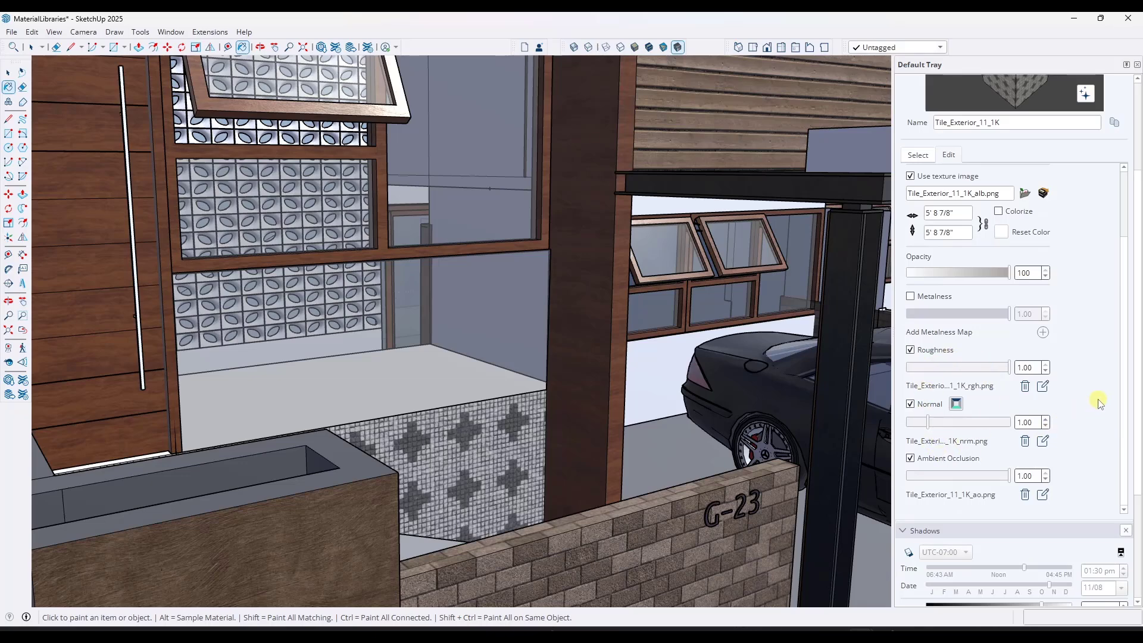
scroll(1099, 398, up, 5)
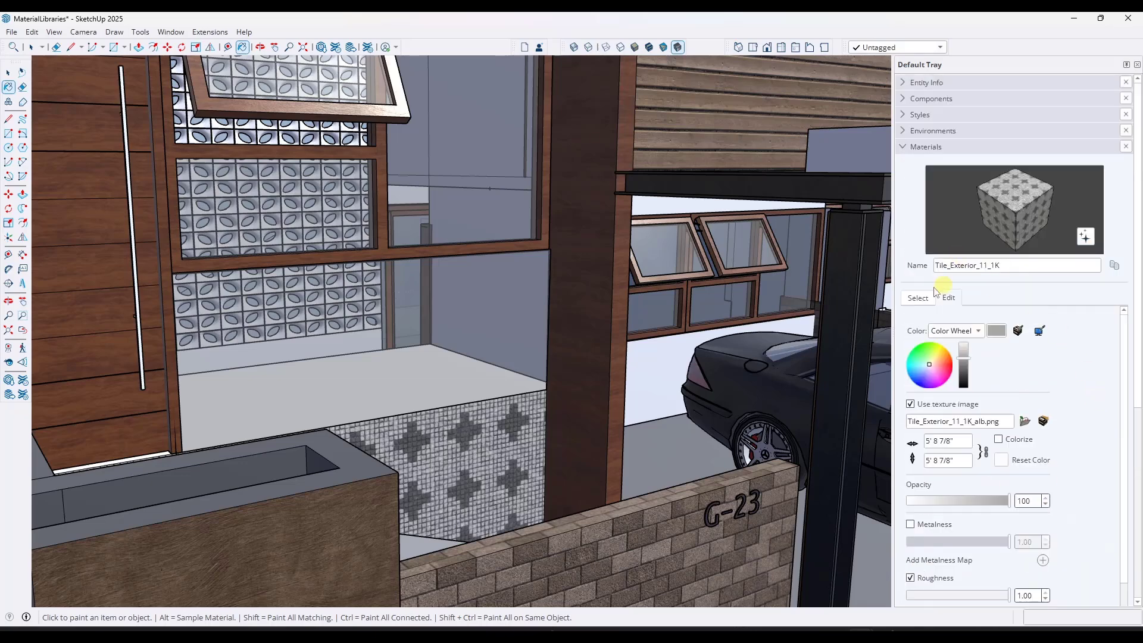
click(932, 296)
click(953, 297)
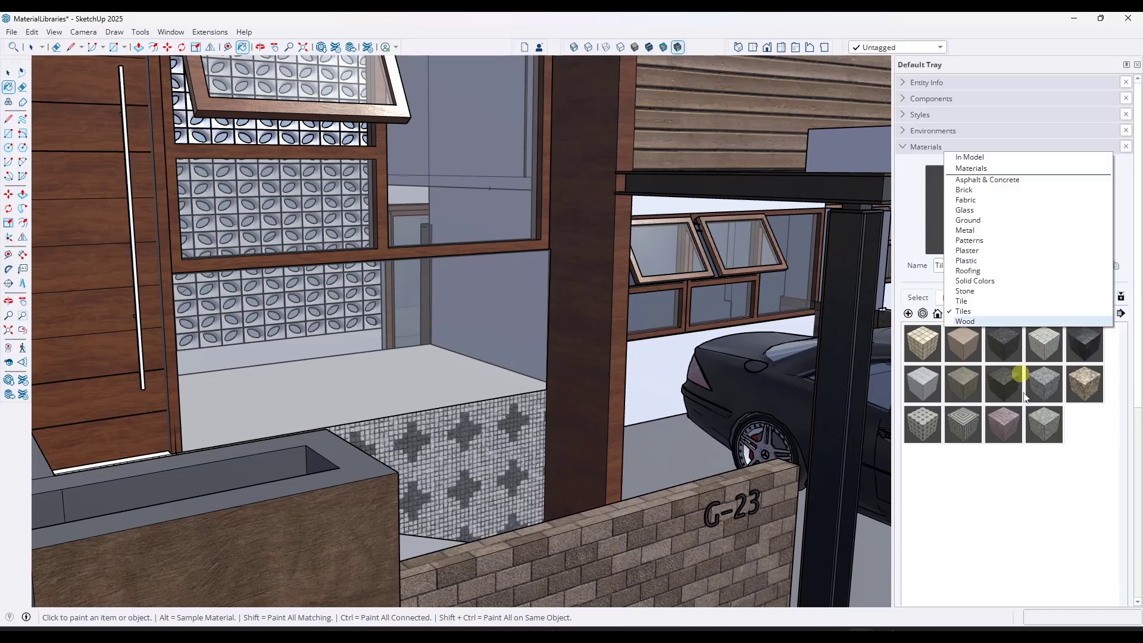
click(1010, 518)
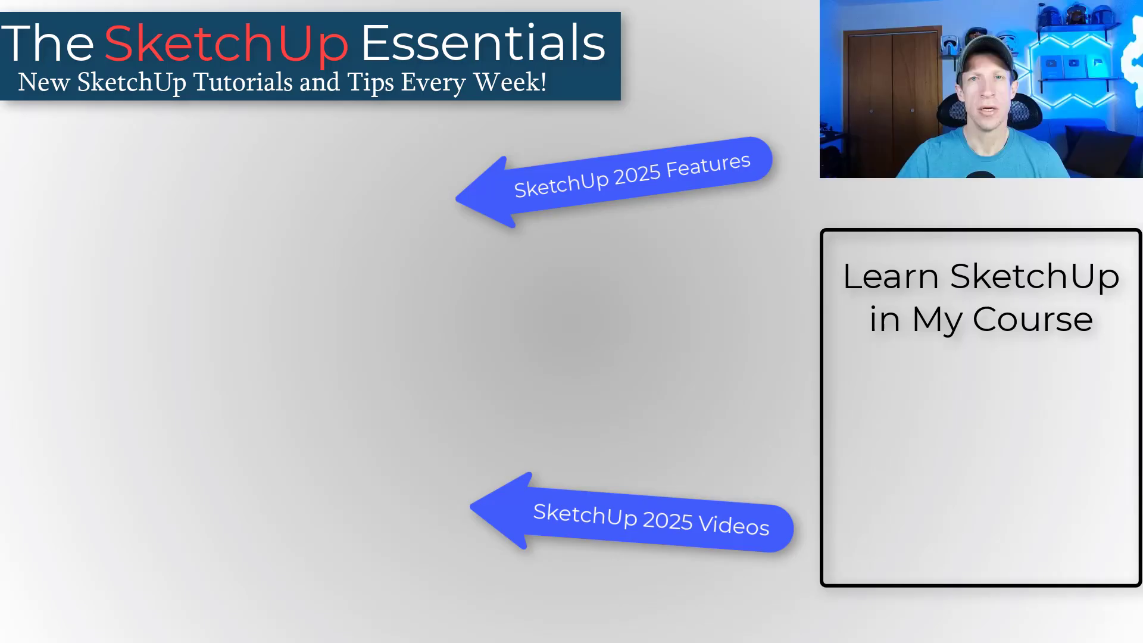